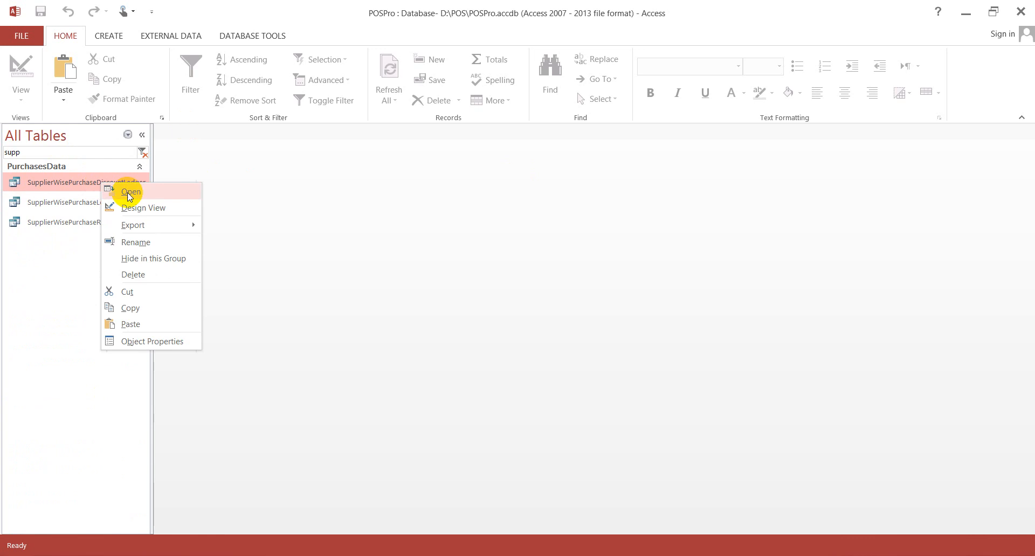
Step: Open the SupplierWisePurchaseDiscountLedger query's design and start an AccountGroup: field in the empty column after Balance, widening that column
left_click(145, 207)
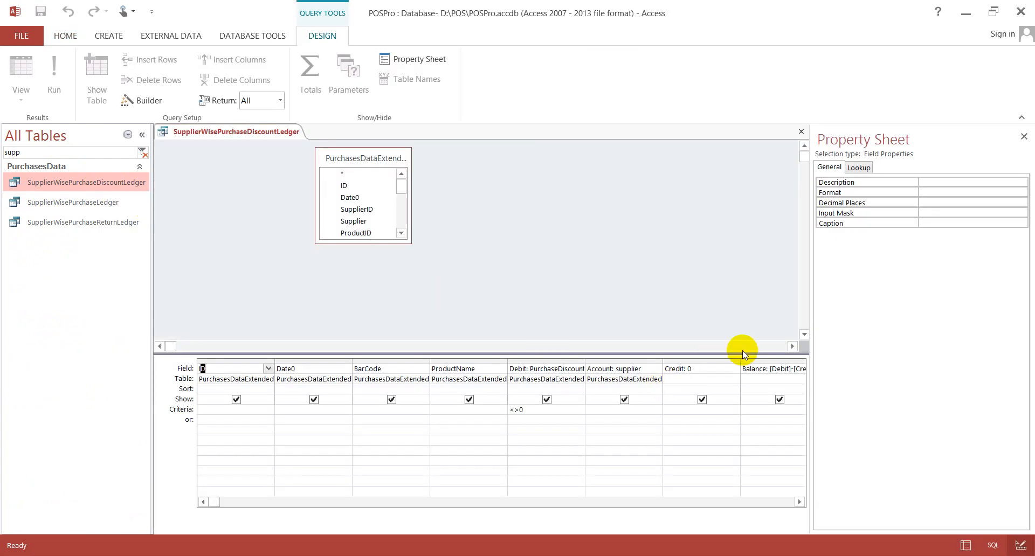
left_click(719, 368)
key("Tab")
key("Tab")
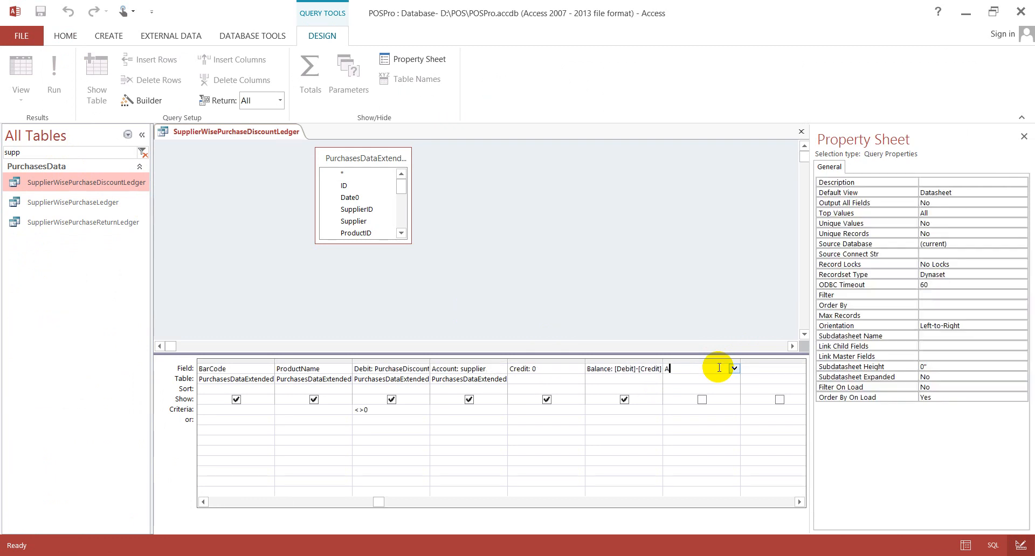
type("AccountGroup:")
left_click_drag(741, 360, 773, 353)
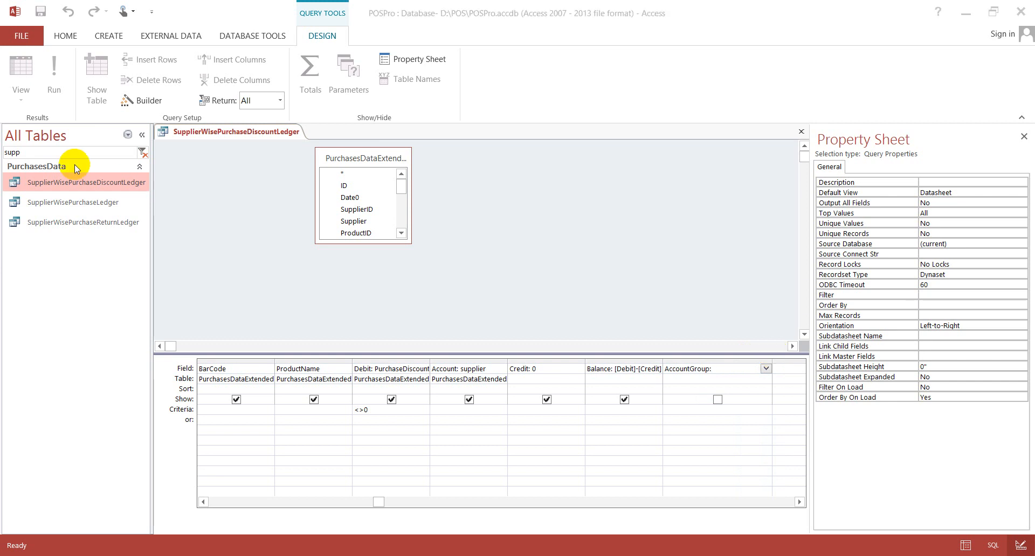
Step: Filter the database objects by "ven" and look at the Vender Master form, closing it again
left_click(56, 152)
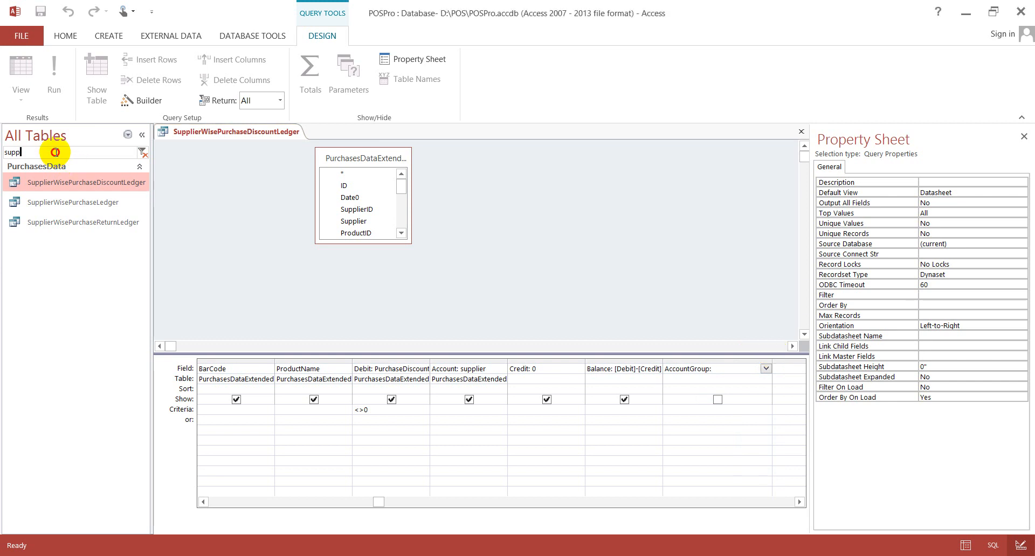
left_click_drag(56, 153, 1, 150)
type("cha")
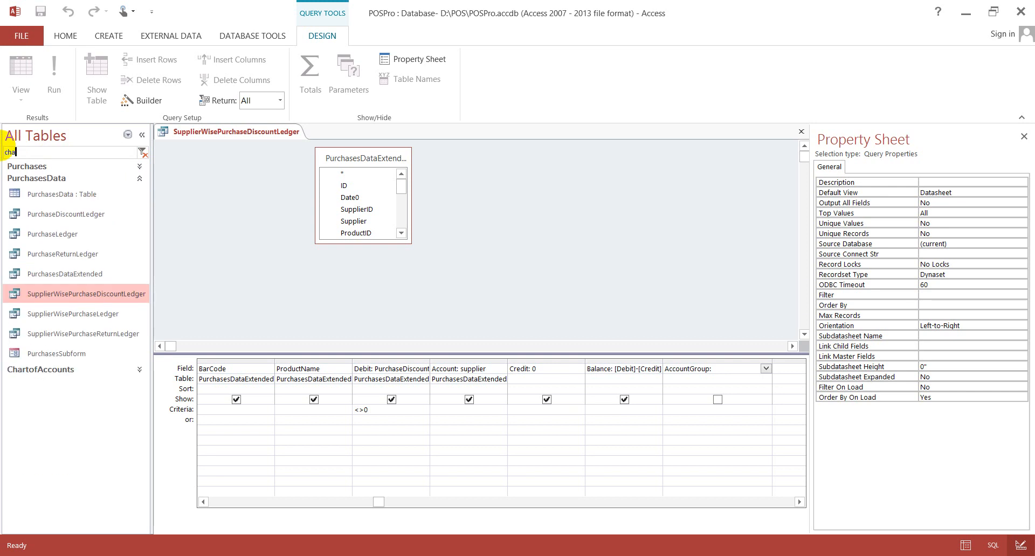
double_click(1, 150)
type("ven")
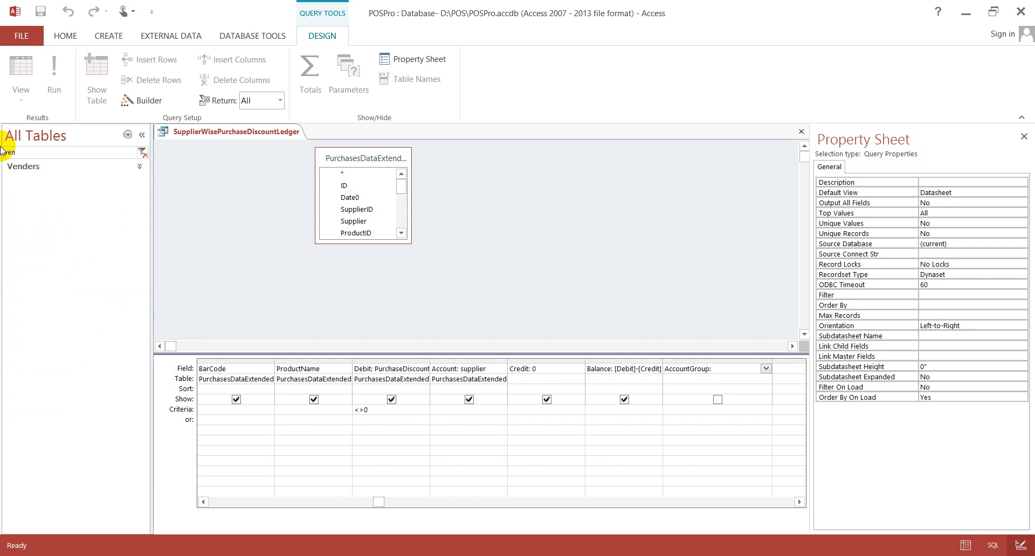
left_click(36, 168)
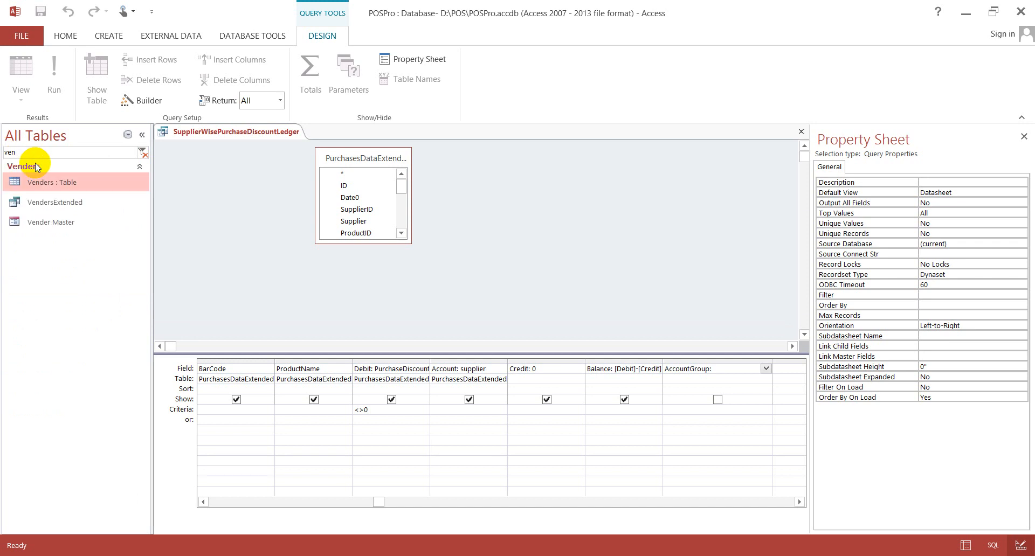
double_click(60, 222)
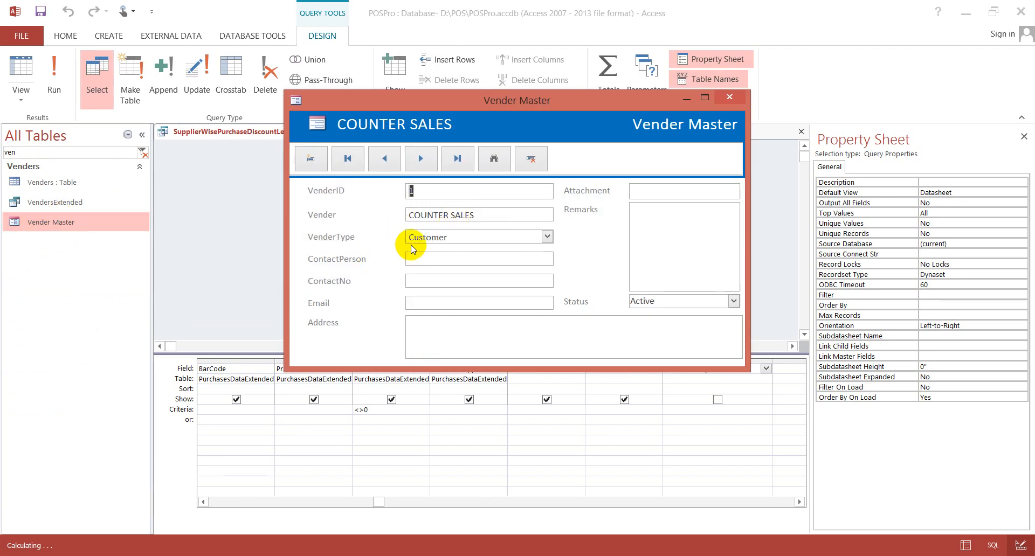
left_click(734, 100)
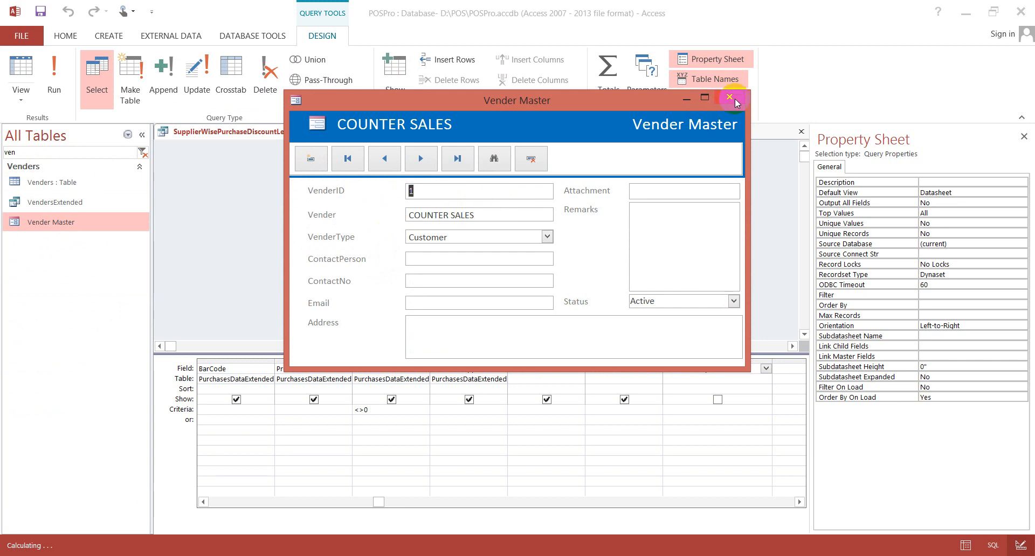
Step: Open the VendersExtended query, switch it to its design and widen the AccountGroup column to examine the account expressions
double_click(56, 201)
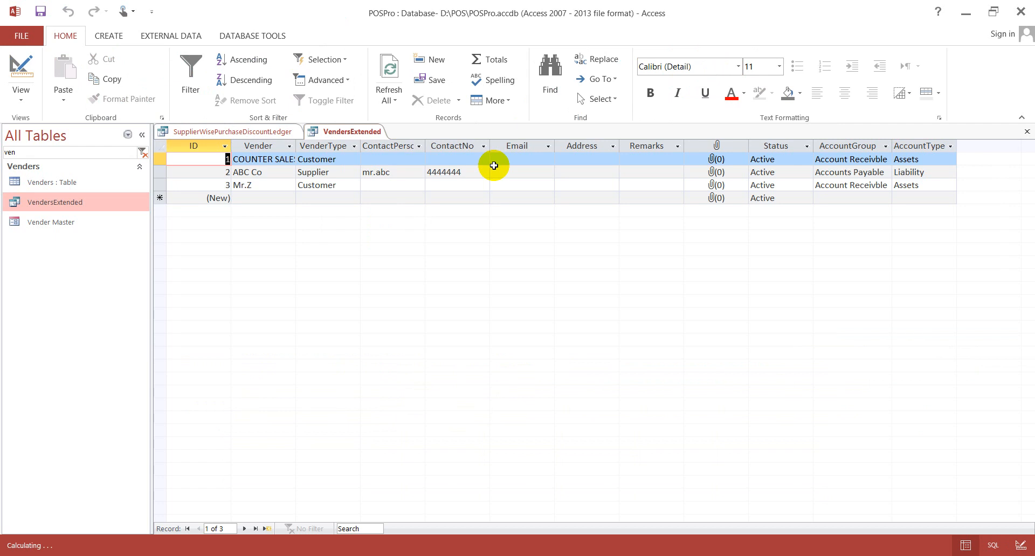
left_click(24, 70)
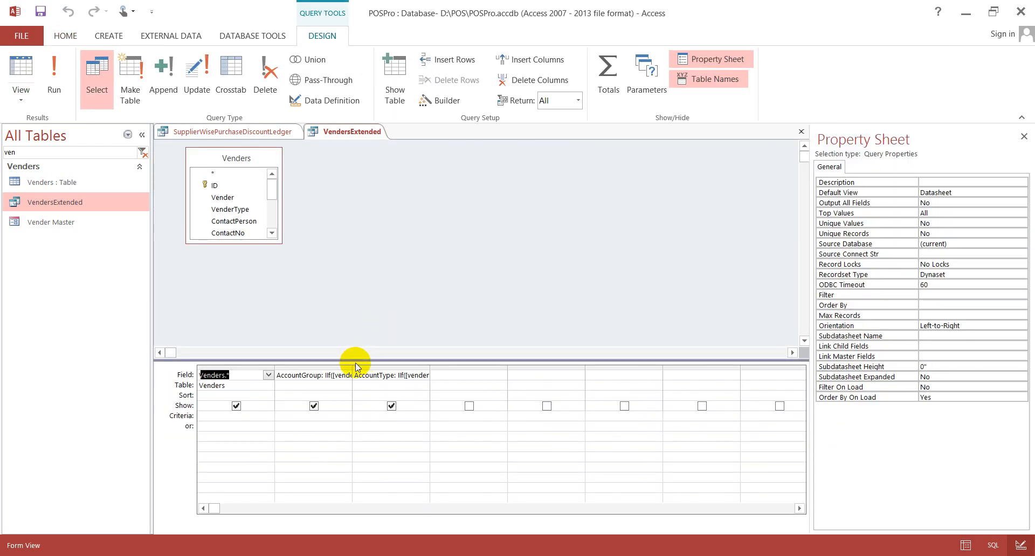
left_click_drag(352, 365, 467, 358)
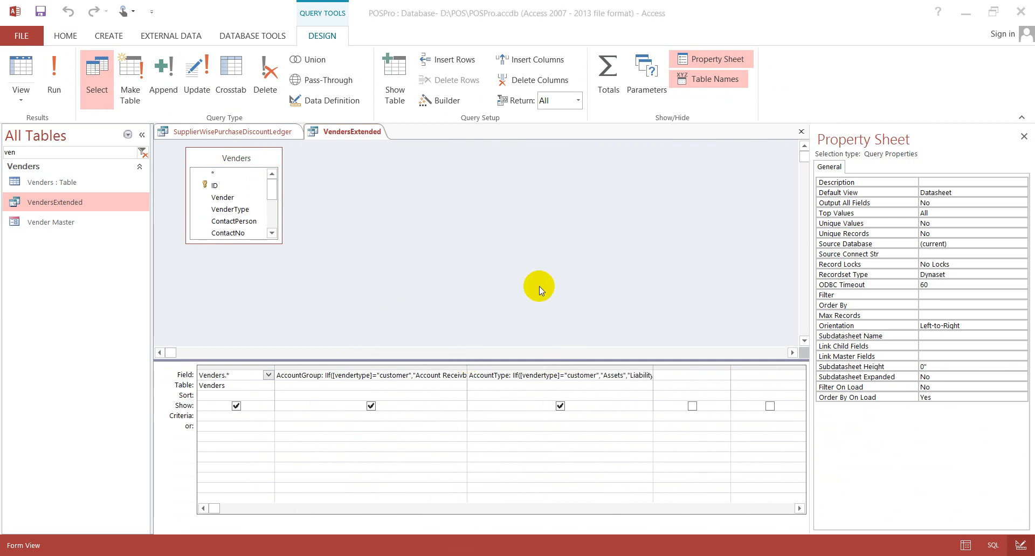
Step: Complete the calculated field in the SupplierWisePurchaseDiscountLedger query as AccountGroup: "Supplier"
left_click(261, 131)
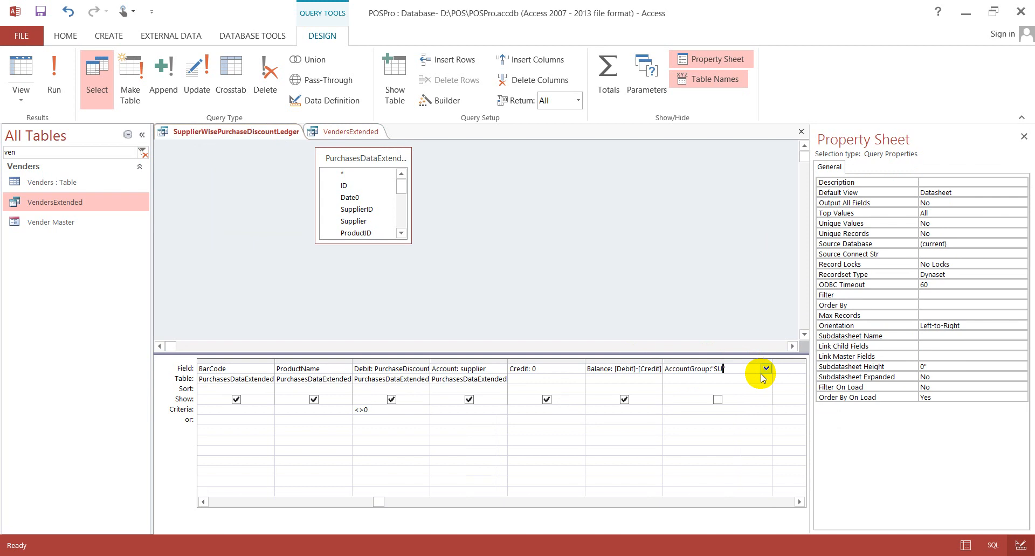
type("upplier")
key("Down")
key("Up")
Step: Add the calculated field AccountType: "Liability" in the column after AccountGroup
key("ctrl+c")
key("Tab")
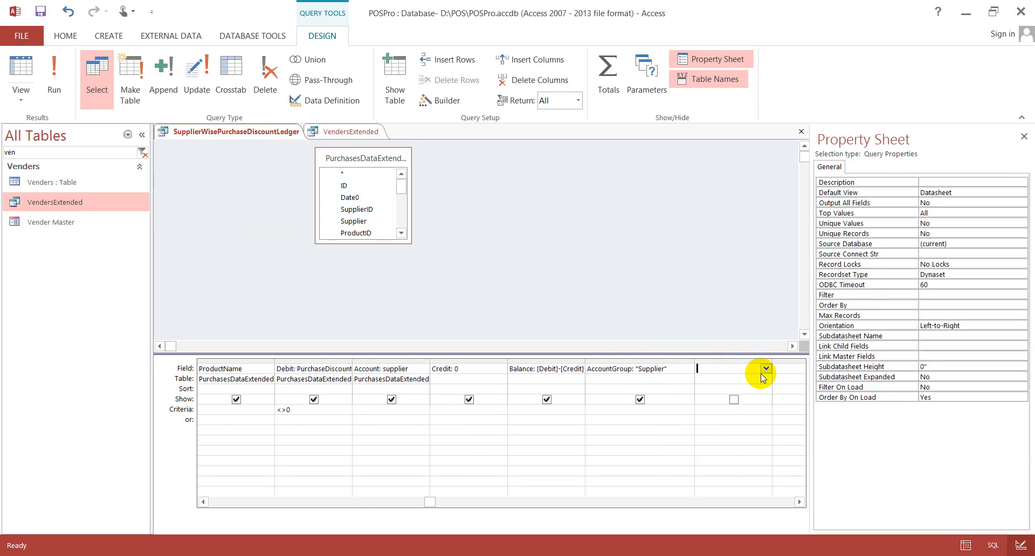
key("ctrl+v")
left_click(763, 378)
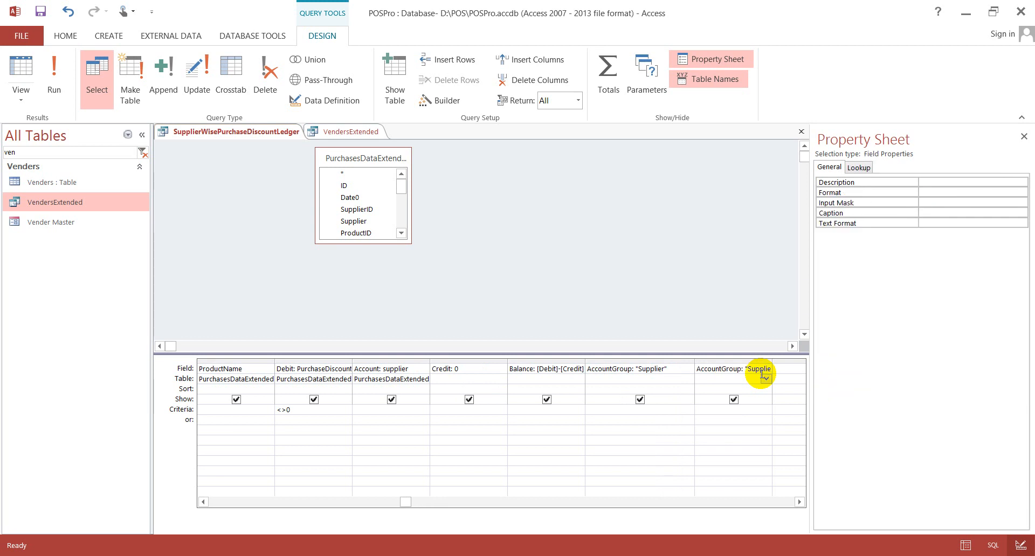
key("Up")
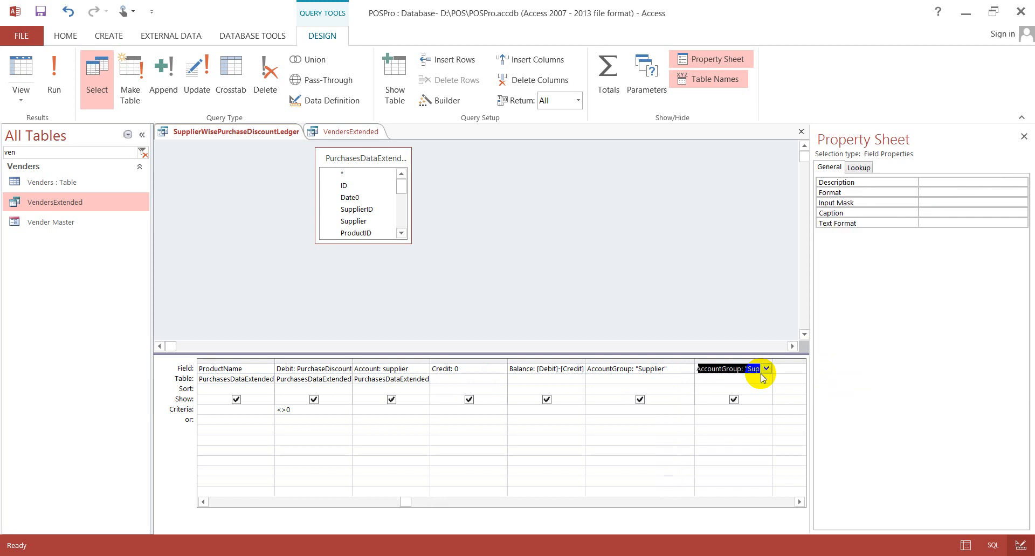
type("Accou")
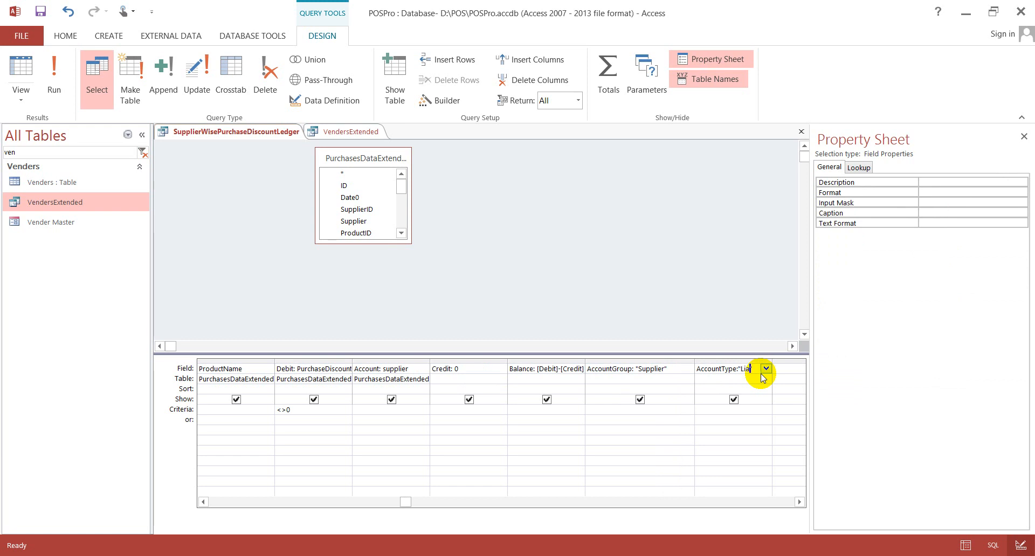
type("bility")
key("Down")
key("Up")
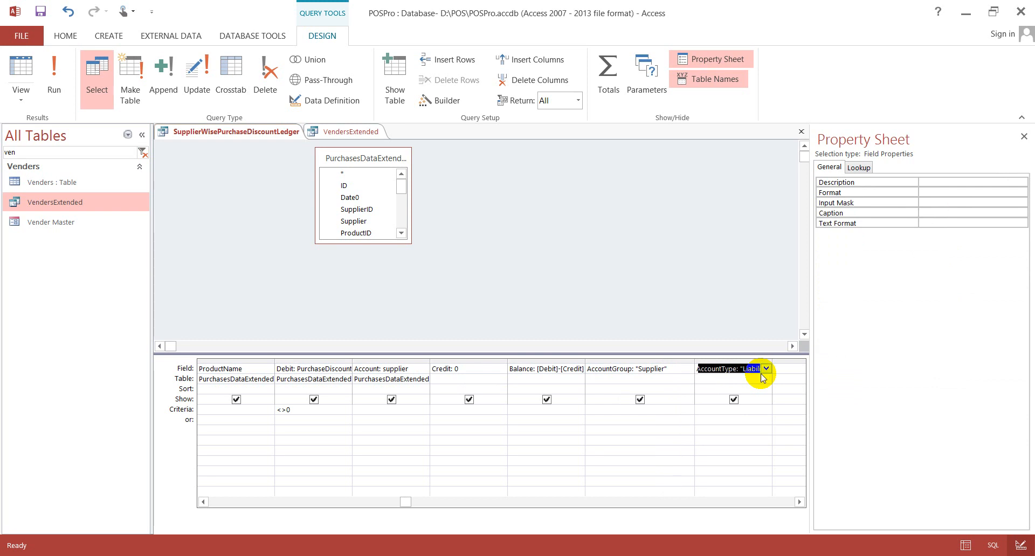
Step: Run the SupplierWisePurchaseDiscountLedger query to check its AccountGroup and AccountType columns, and return to its design
left_click(319, 133)
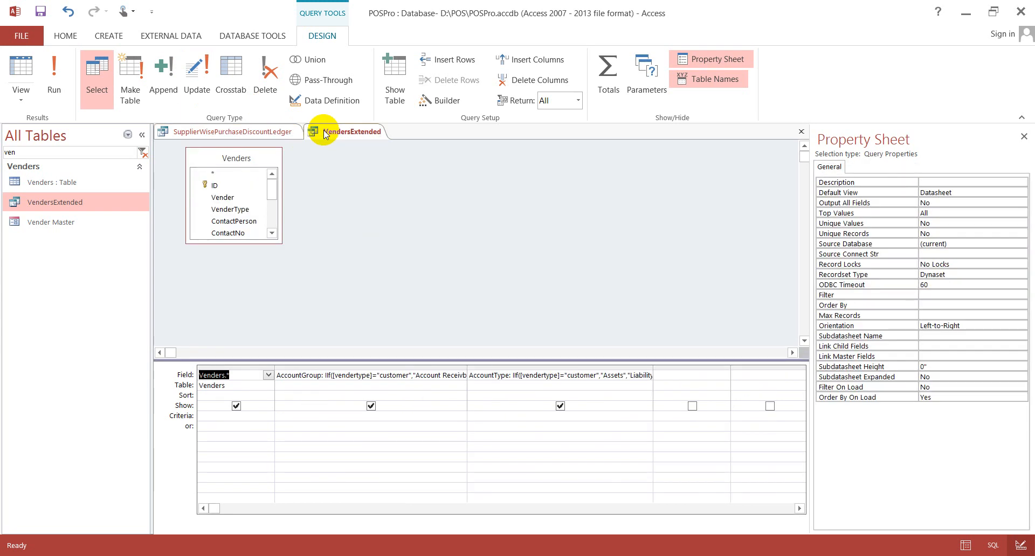
left_click(257, 133)
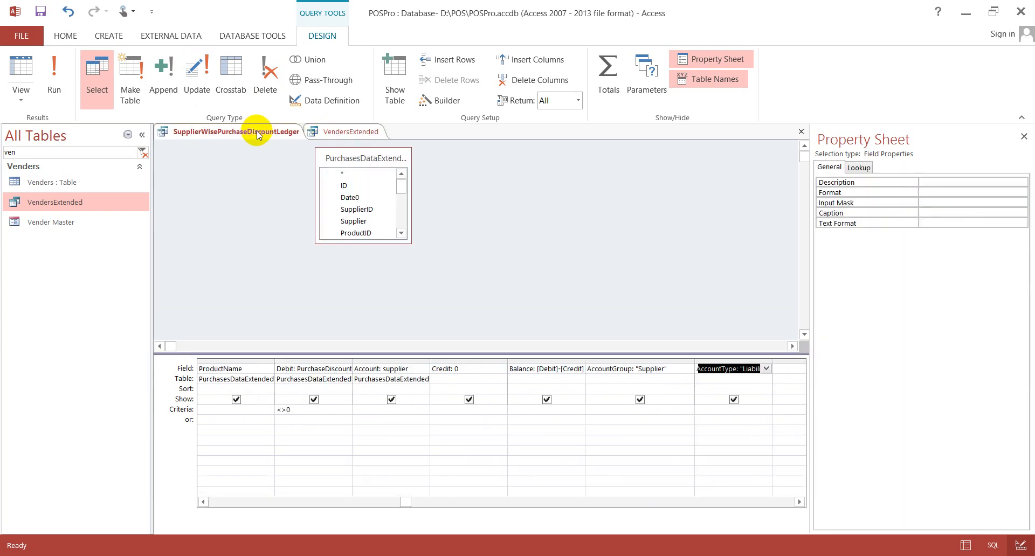
left_click(53, 72)
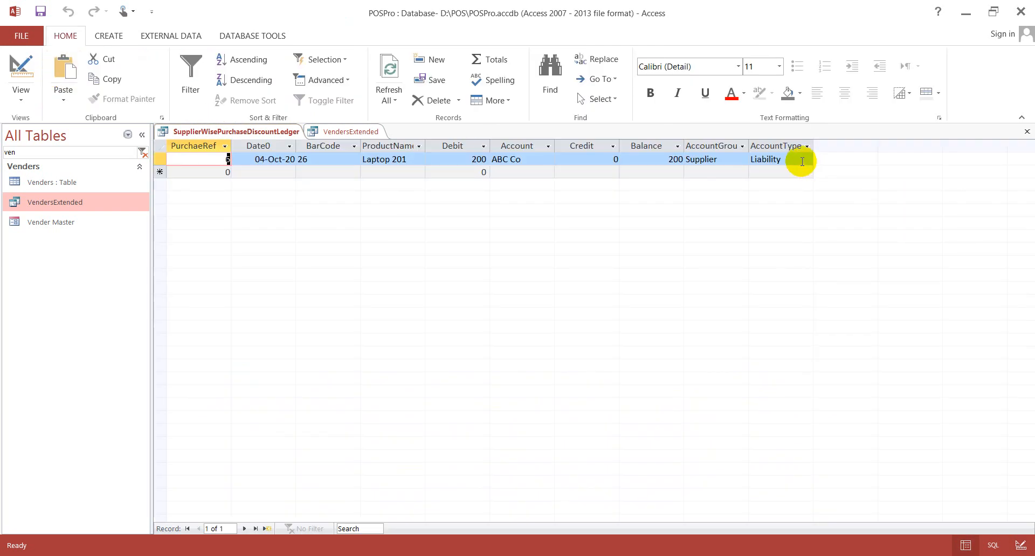
left_click(799, 160)
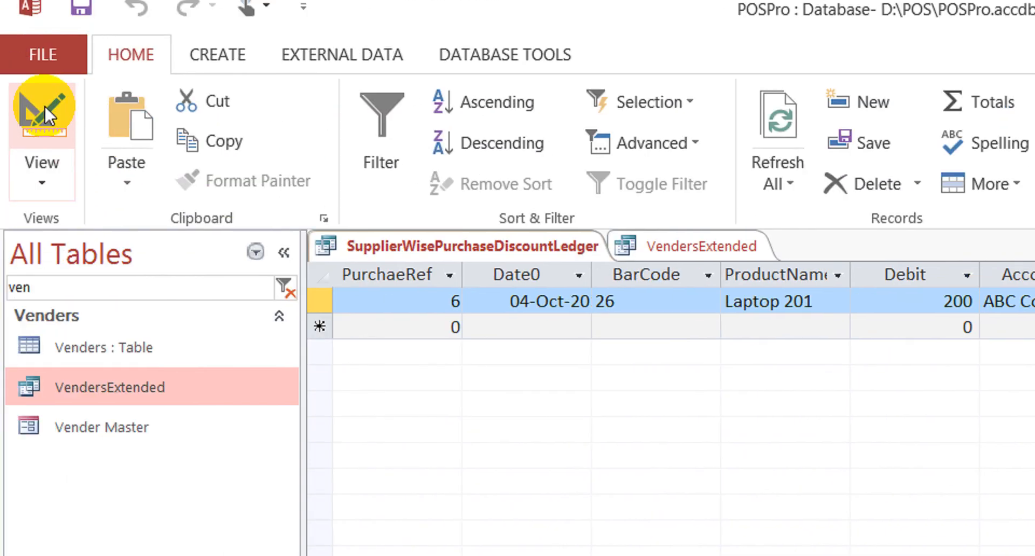
left_click(34, 117)
Step: Filter the database objects by "supp" and open the SupplierWisePurchaseReturnLedger and SupplierWisePurchaseLedger queries in design
left_click_drag(108, 307, 3, 302)
type("supp")
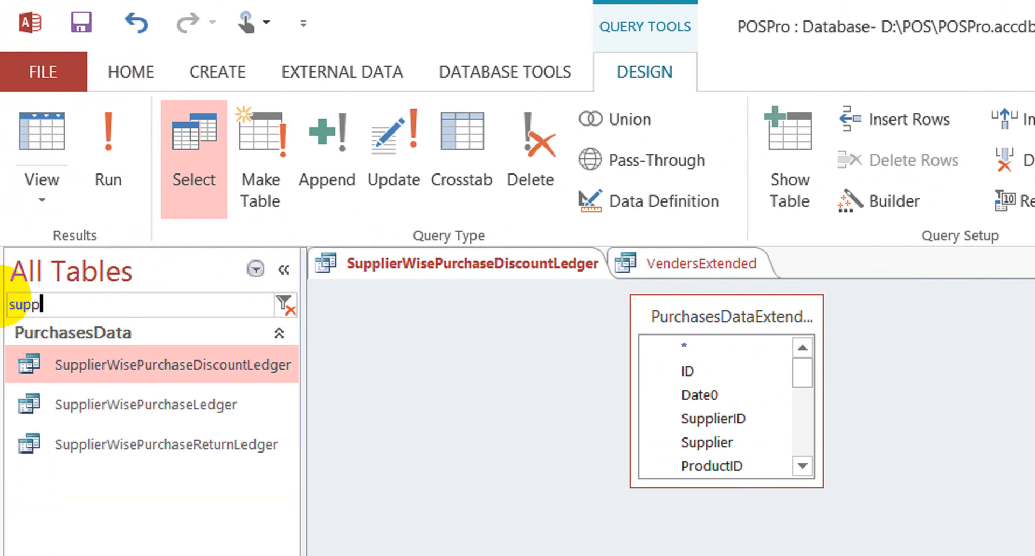
left_click(147, 405)
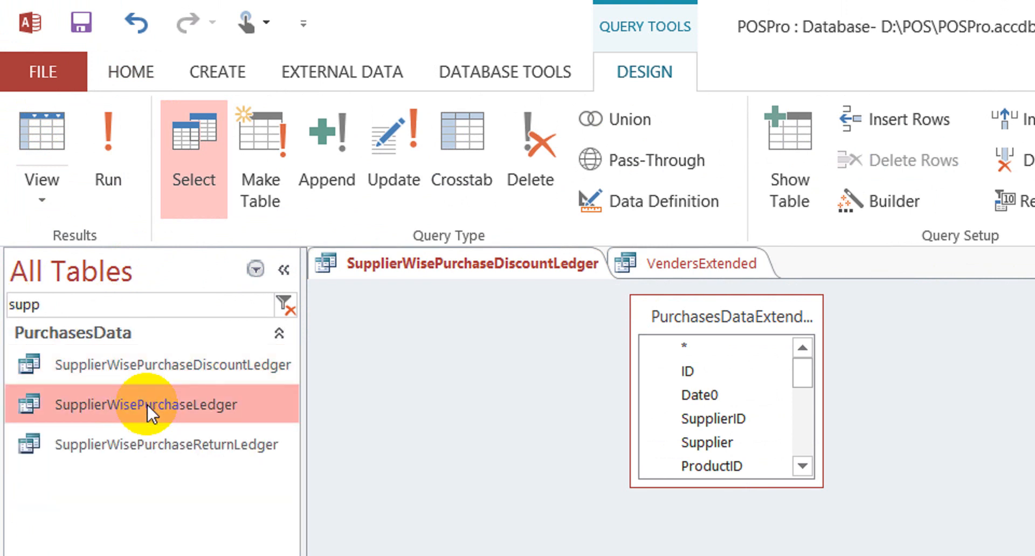
double_click(136, 431)
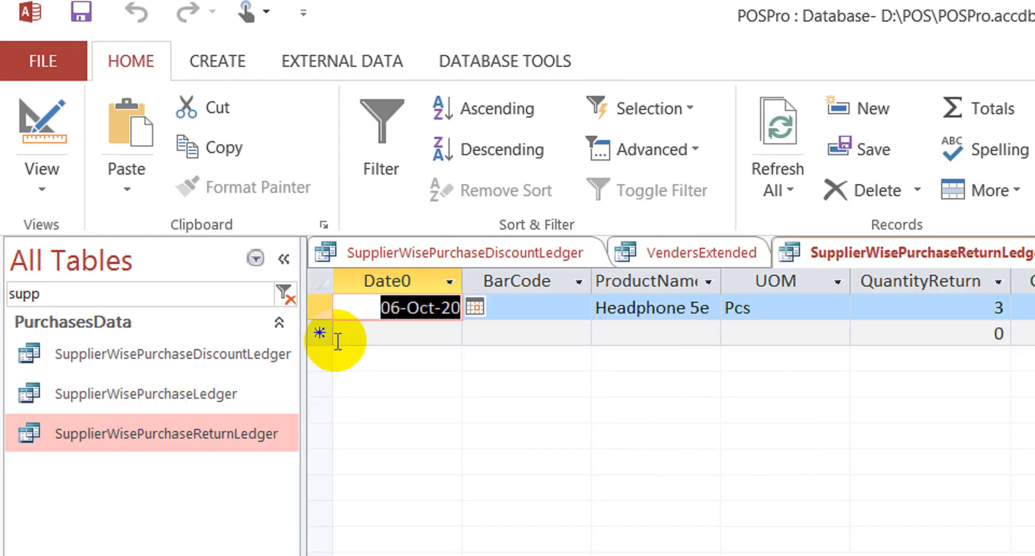
left_click(67, 122)
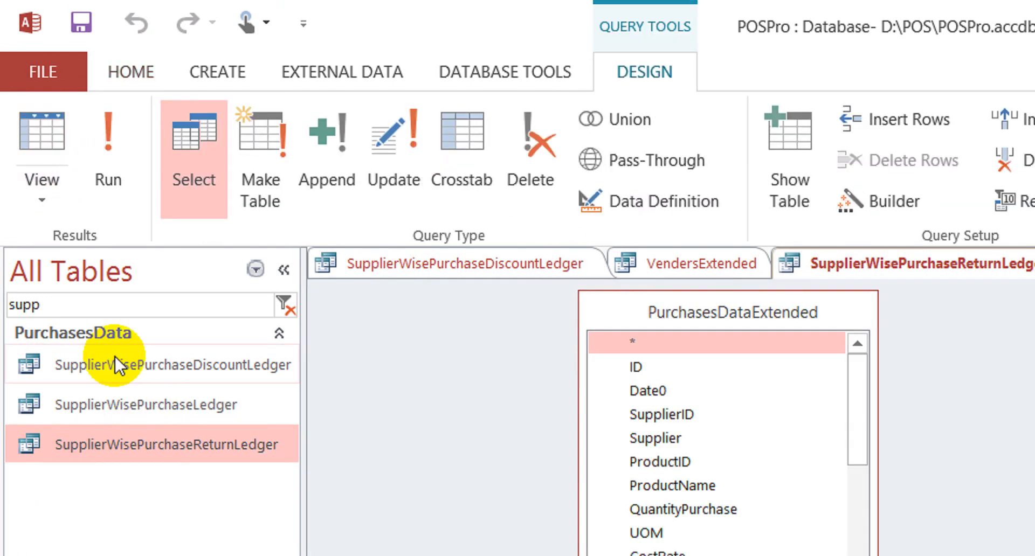
right_click(168, 406)
left_click(274, 432)
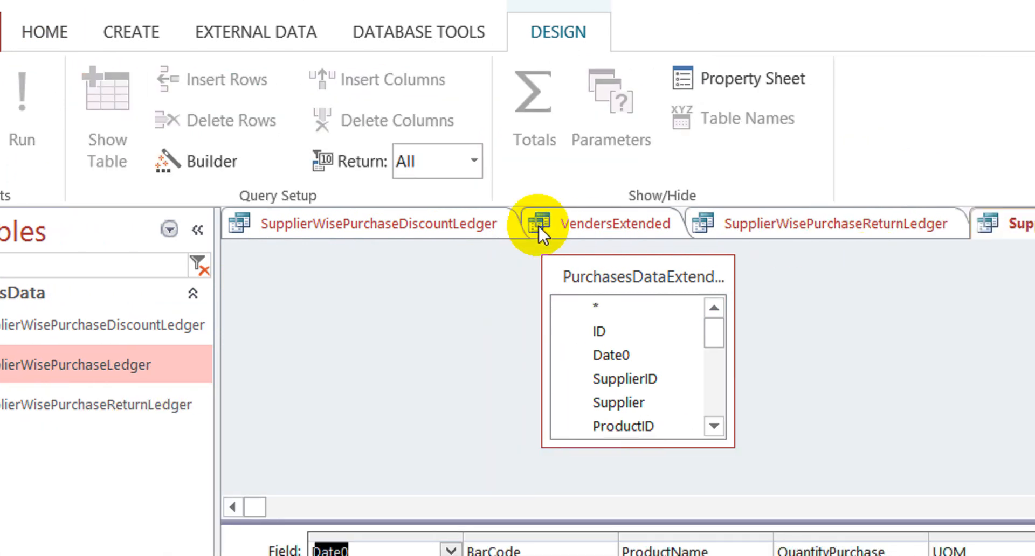
Step: Close the VendersExtended query
left_click(596, 223)
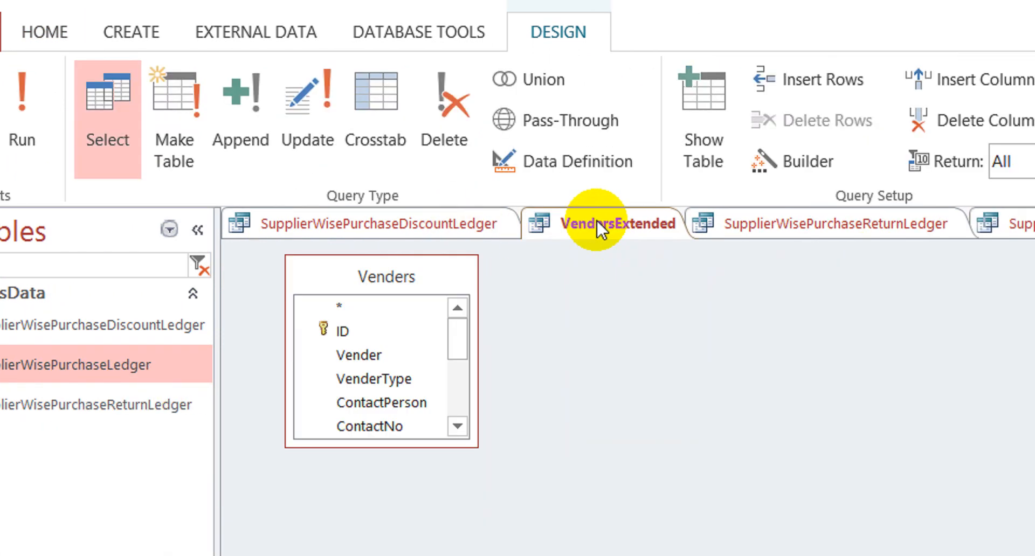
right_click(597, 221)
left_click(671, 267)
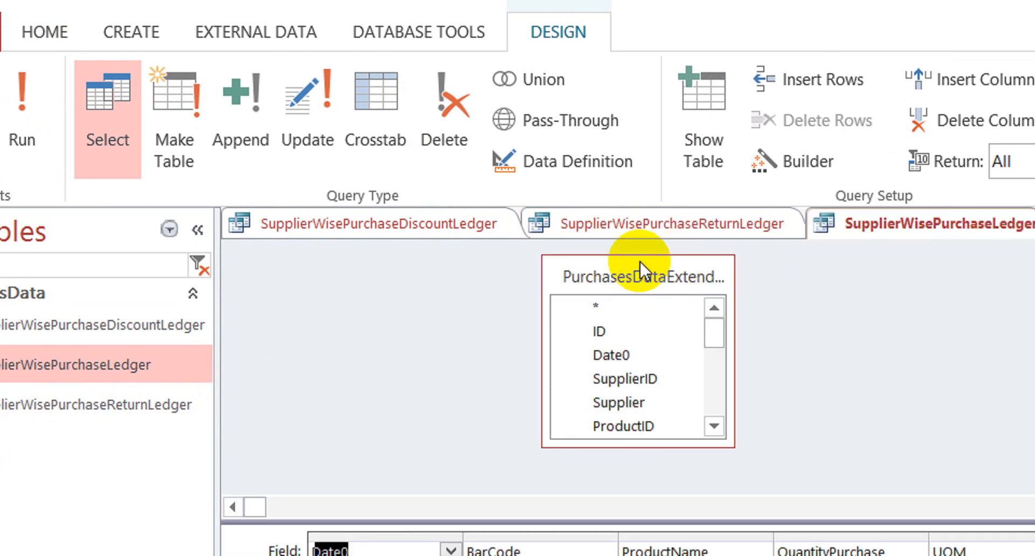
Step: Copy the AccountGroup: "Supplier" field expression from the SupplierWisePurchaseDiscountLedger query
left_click(426, 221)
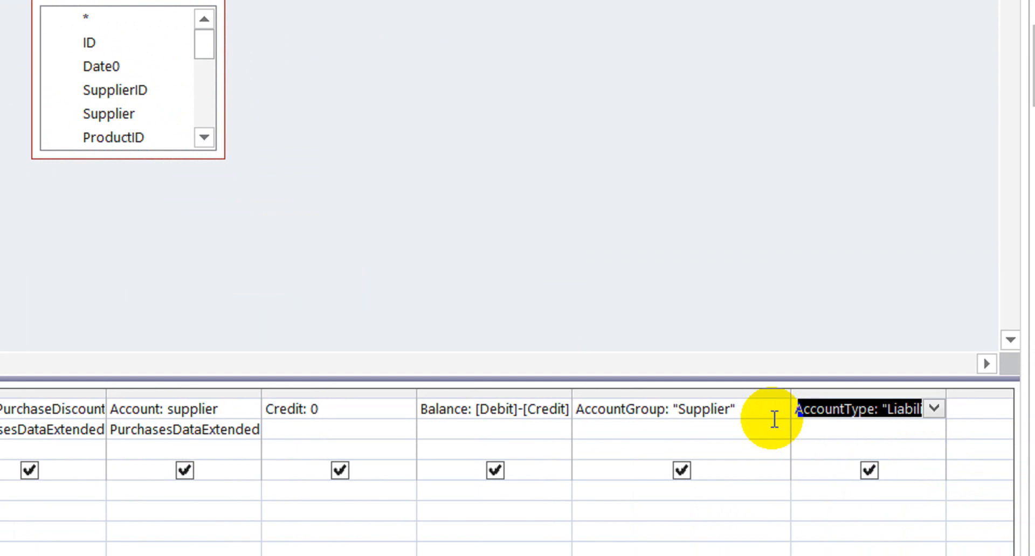
left_click(775, 420)
key("Tab")
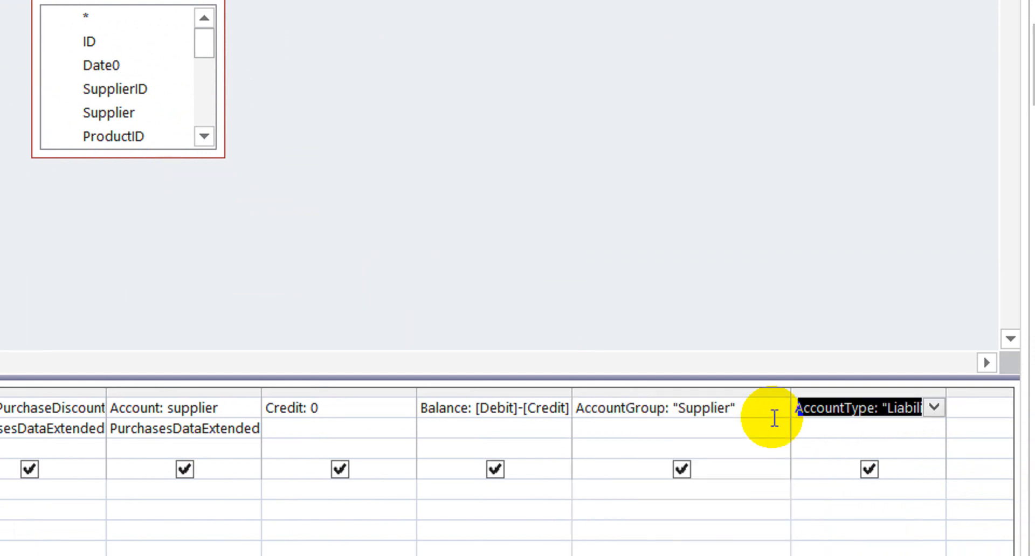
key("shift+Tab")
key("ctrl+c")
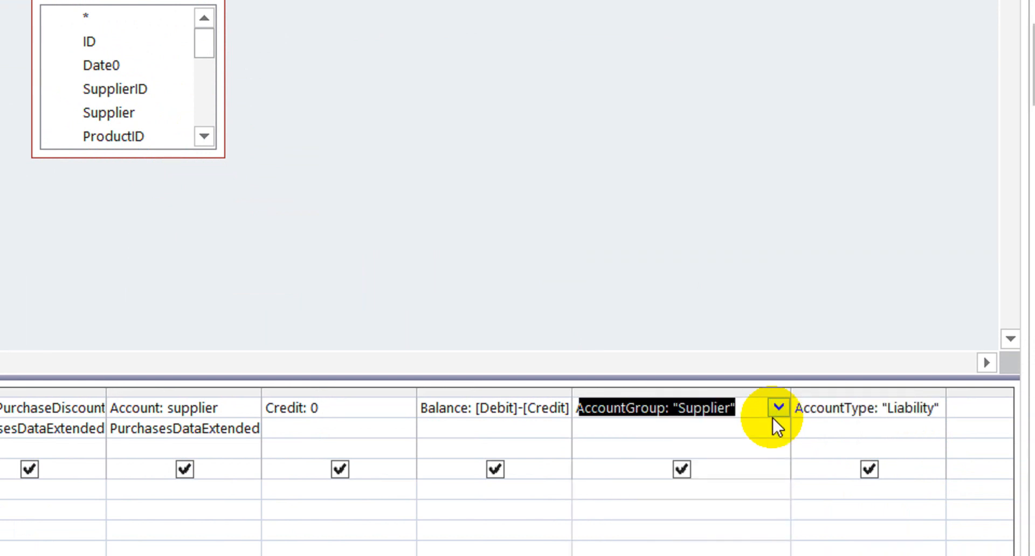
Step: Paste the AccountGroup: "Supplier" field into the empty column after Balance in the SupplierWisePurchaseReturnLedger query
left_click(240, 117)
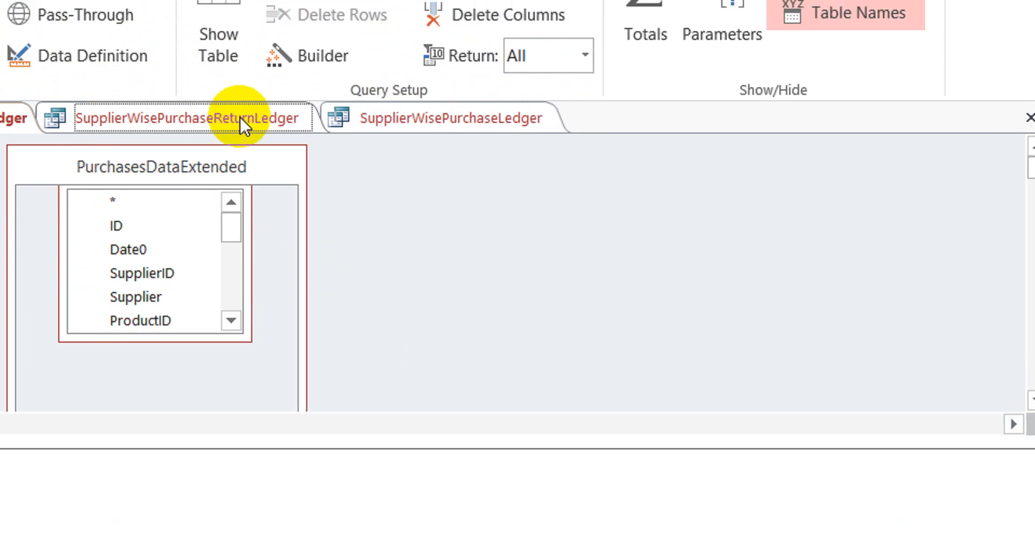
left_click(717, 391)
key("Tab")
key("Tab")
key("Tab")
key("Tab")
key("Tab")
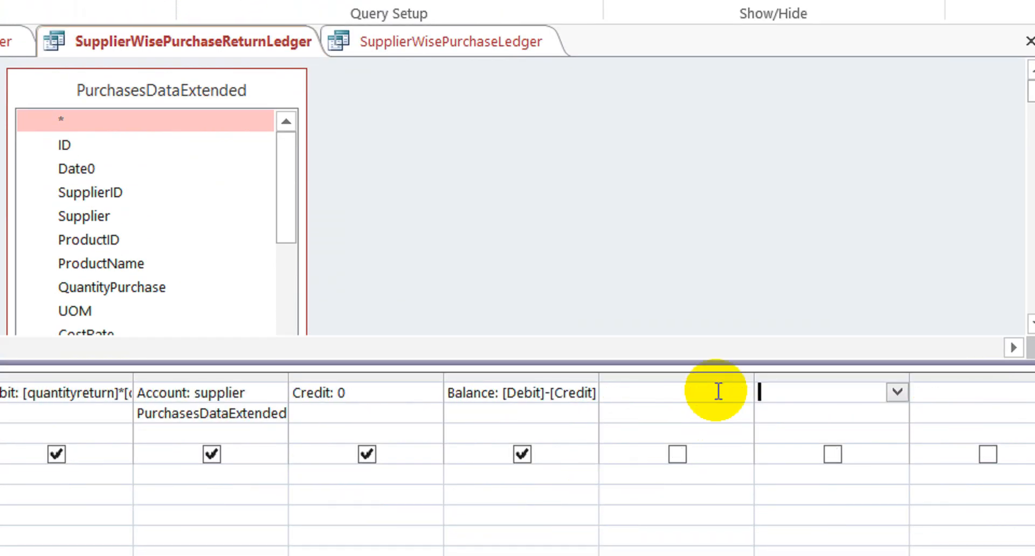
key("Left")
key("ctrl+v")
key("Down")
key("Up")
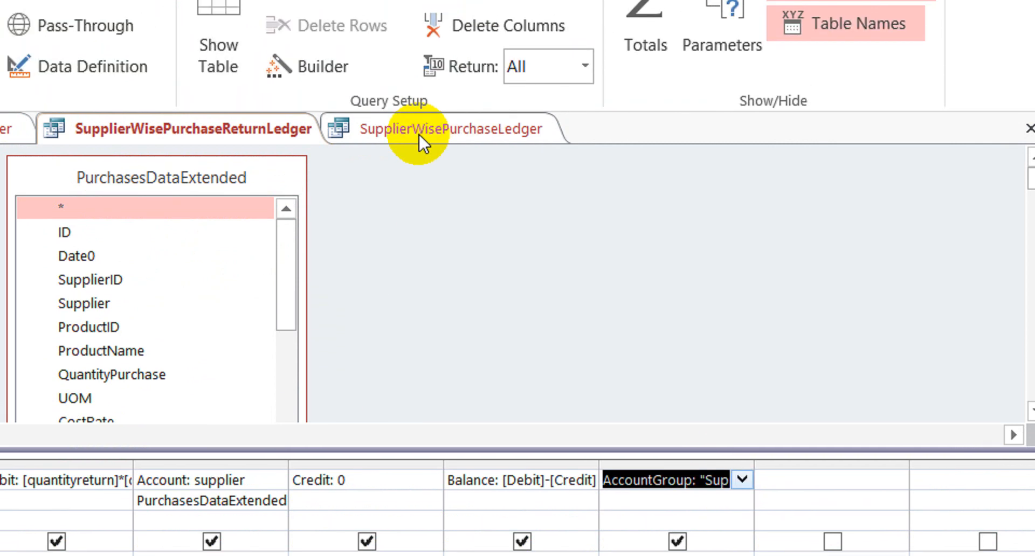
Step: Paste the AccountGroup: "Supplier" field after Balance in the SupplierWisePurchaseLedger query and return to the SupplierWisePurchaseDiscountLedger query
left_click(420, 137)
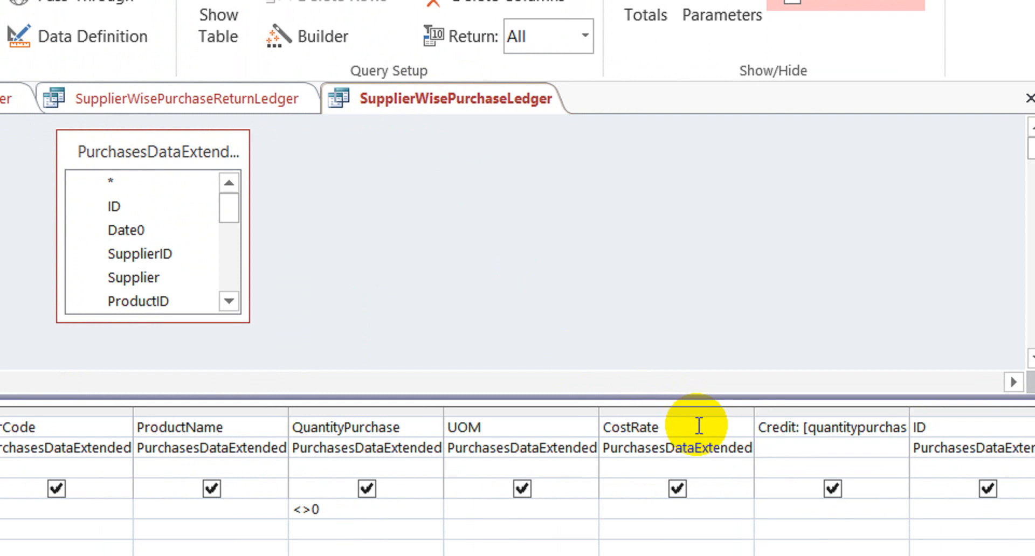
left_click(699, 426)
key("Tab")
key("Tab")
key("Tab")
key("Tab")
key("Tab")
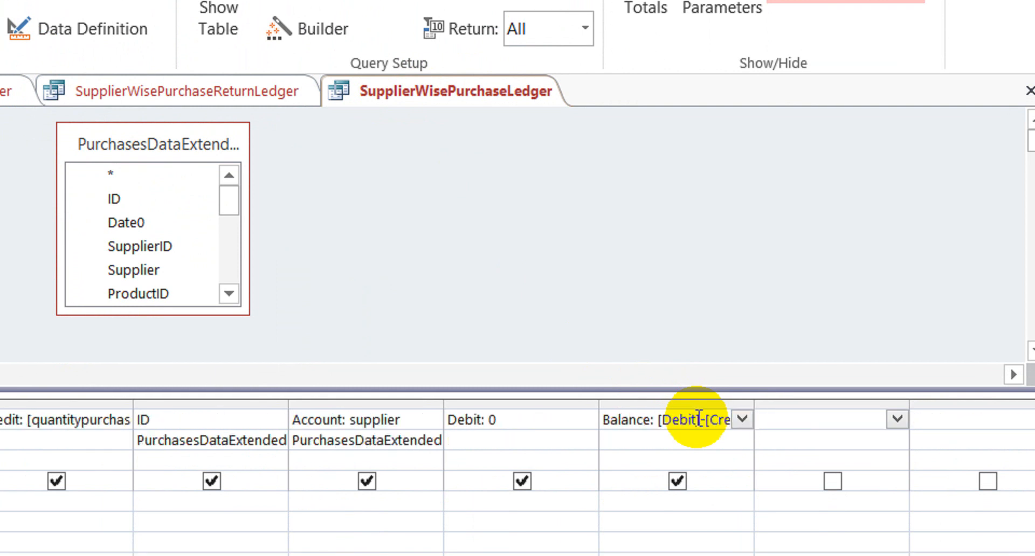
key("Tab")
key("ctrl+v")
key("Down")
key("Up")
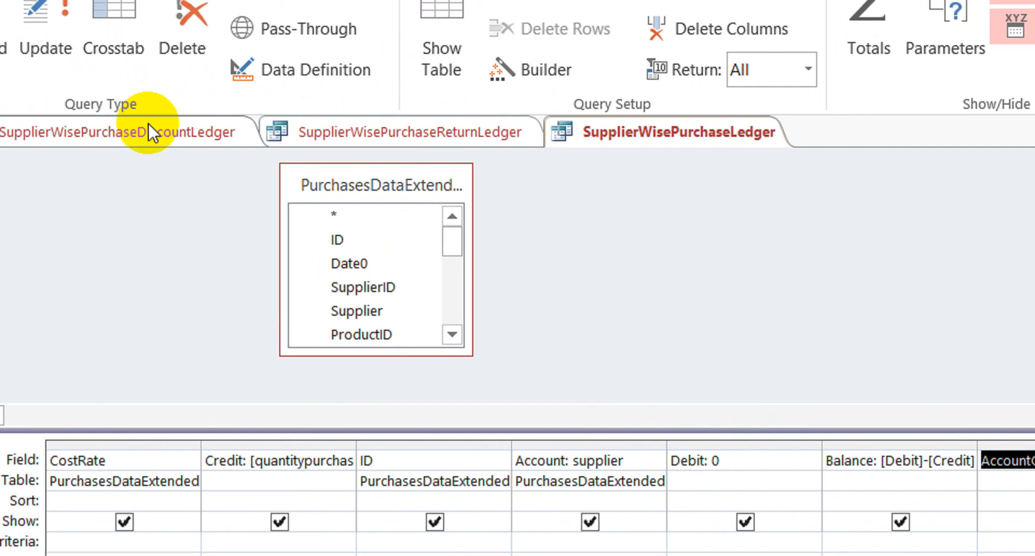
left_click(149, 129)
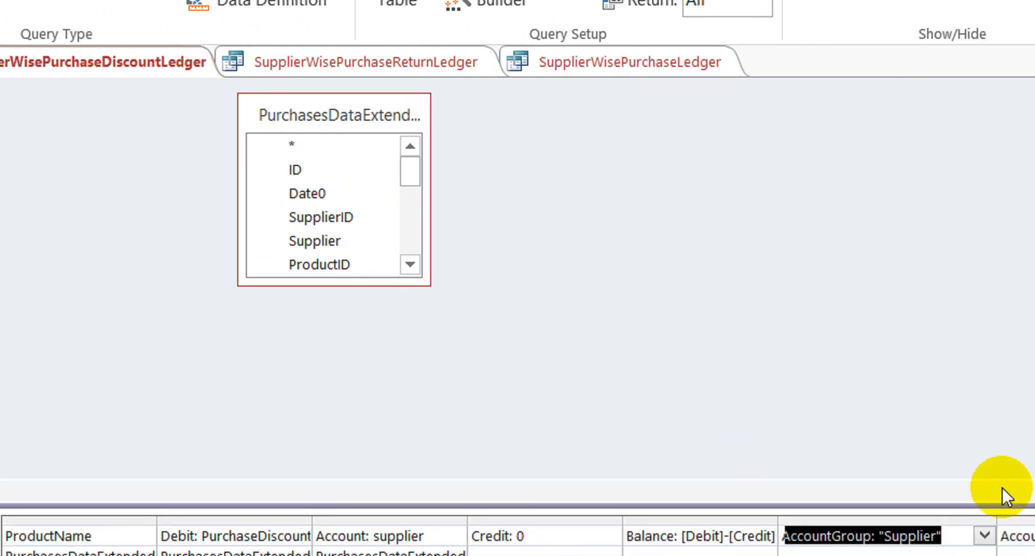
left_click(936, 455)
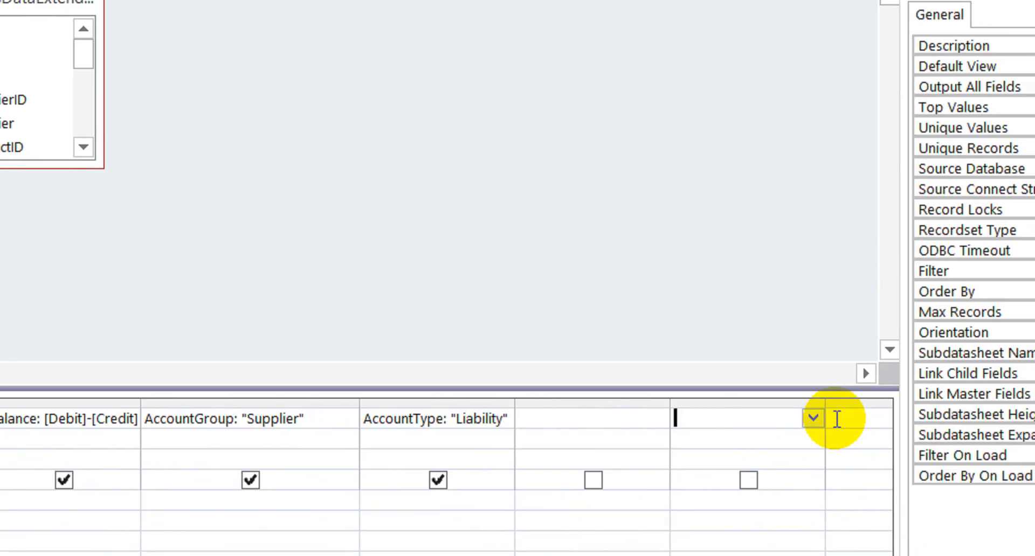
type("AccountGroup: \"Supplier\"")
key("Down")
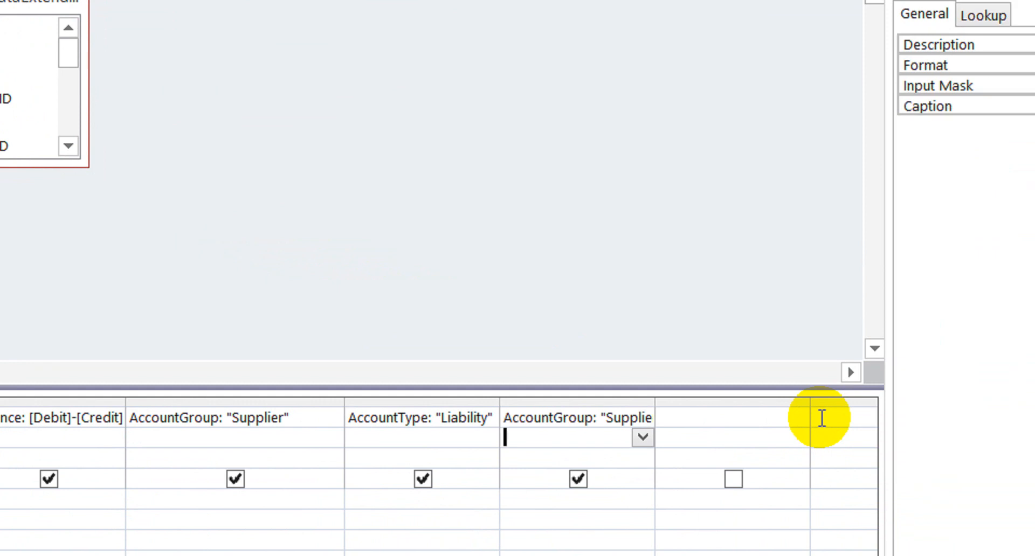
key("Up")
key("Delete")
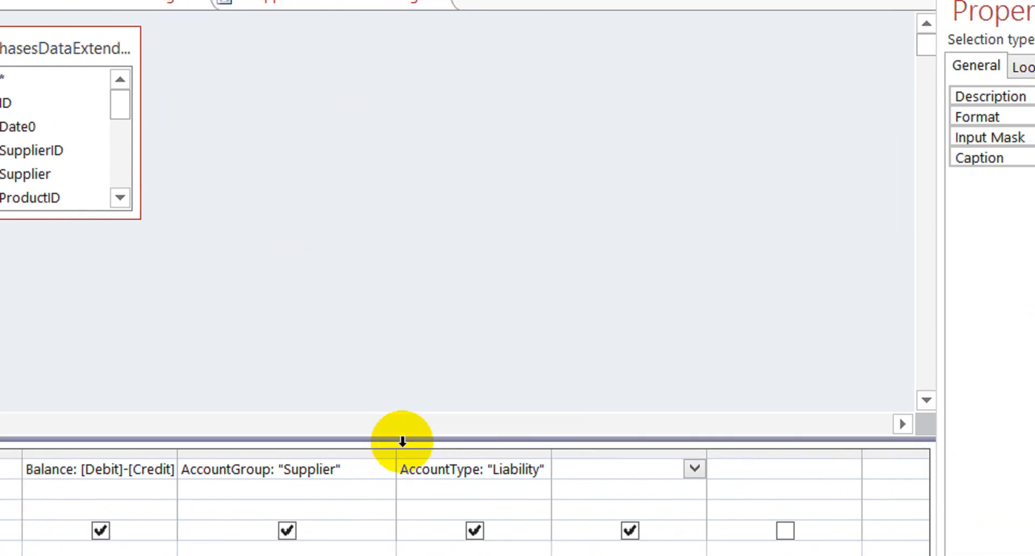
Step: Copy the AccountType: "Liability" field expression from the SupplierWisePurchaseDiscountLedger query
key("Left")
key("Down")
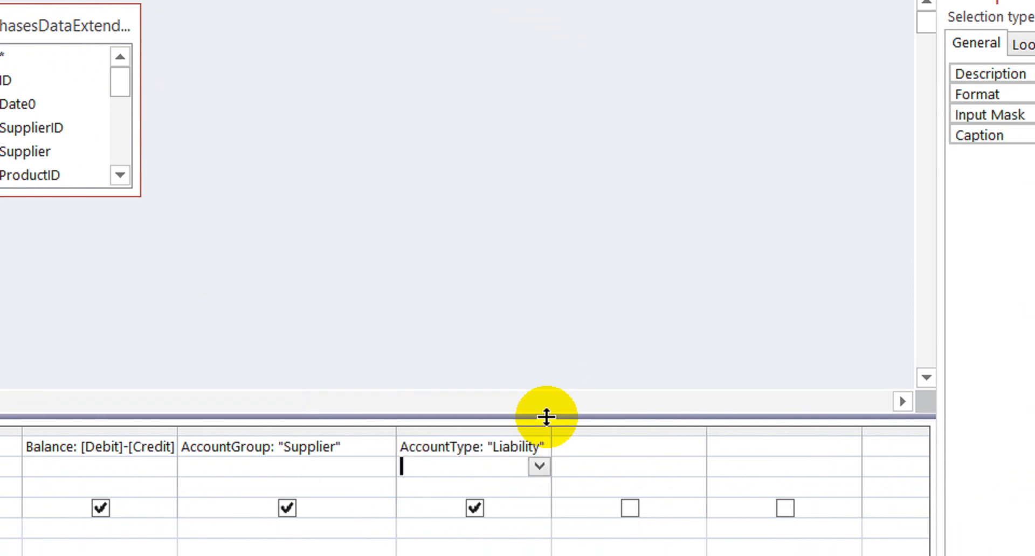
key("Up")
key("ctrl+c")
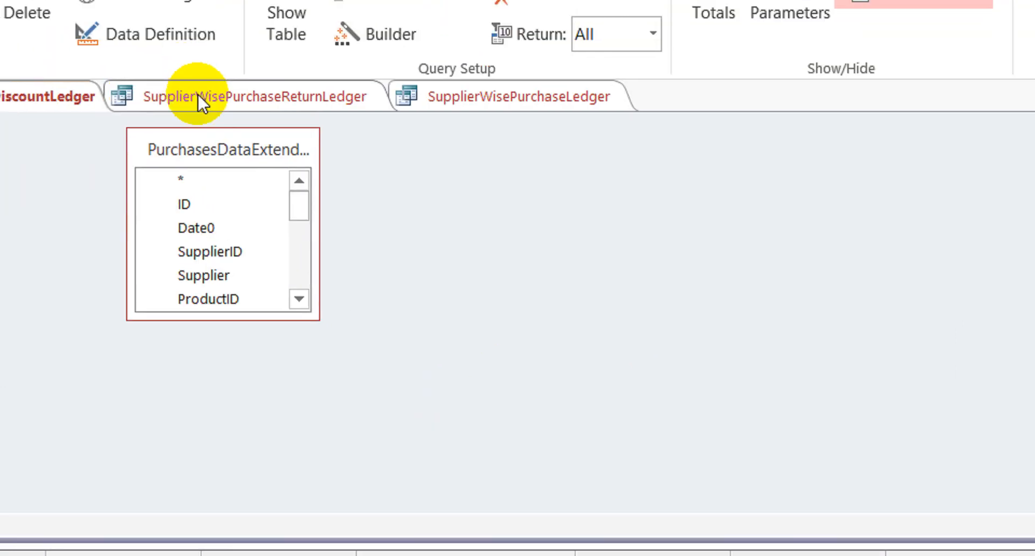
Step: Paste the AccountType: "Liability" field after AccountGroup in the SupplierWisePurchaseReturnLedger query and save the query
left_click(198, 96)
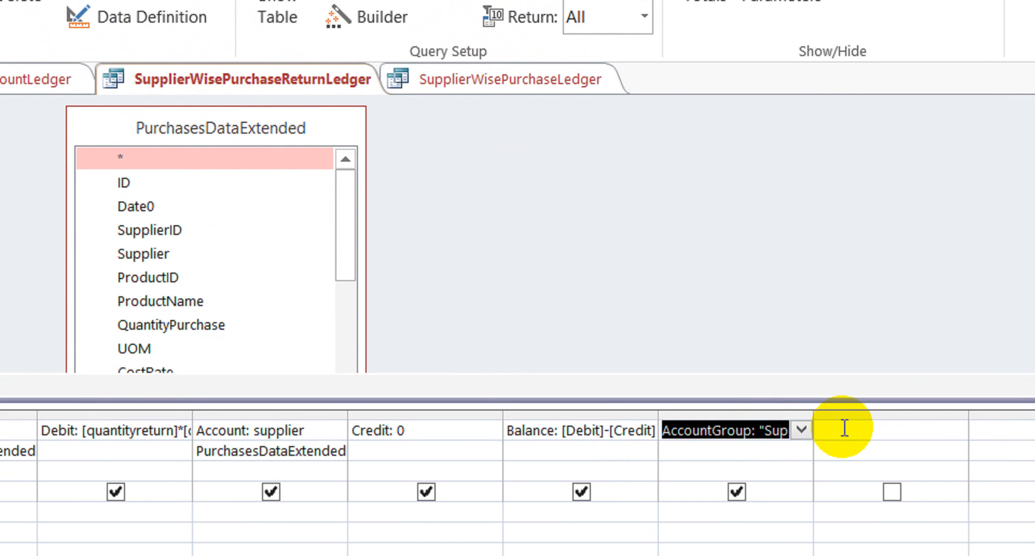
left_click(845, 429)
key("ctrl+v")
key("ctrl+s")
key("ctrl+c")
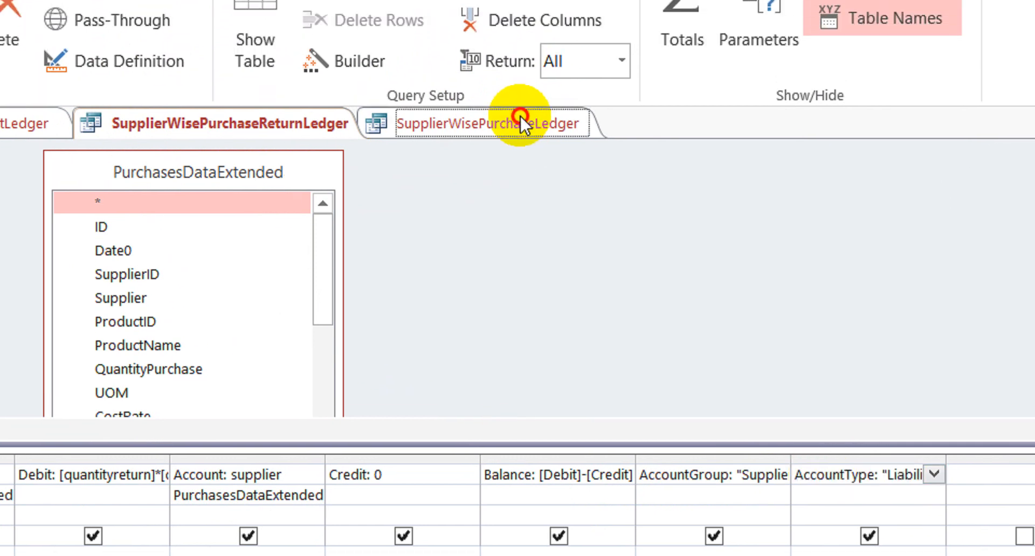
Step: Paste the AccountType: "Liability" field after AccountGroup in the SupplierWisePurchaseLedger query, then save and run it
left_click(526, 70)
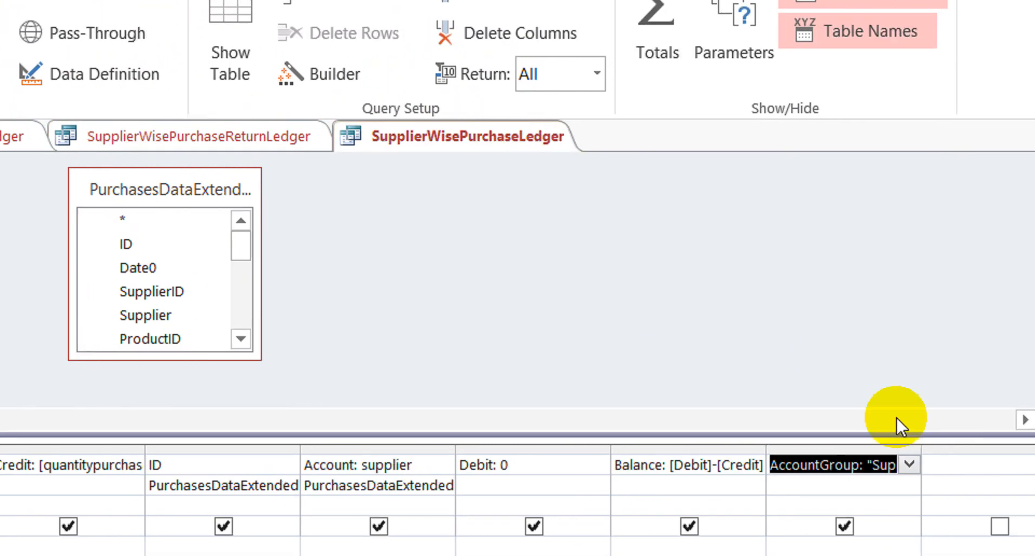
left_click(966, 466)
key("ctrl+v")
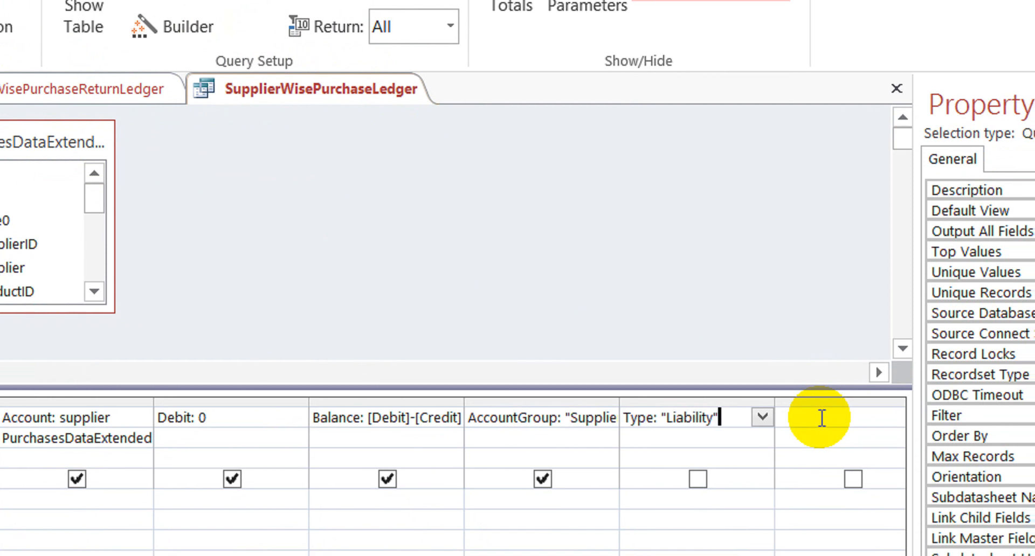
key("ctrl+s")
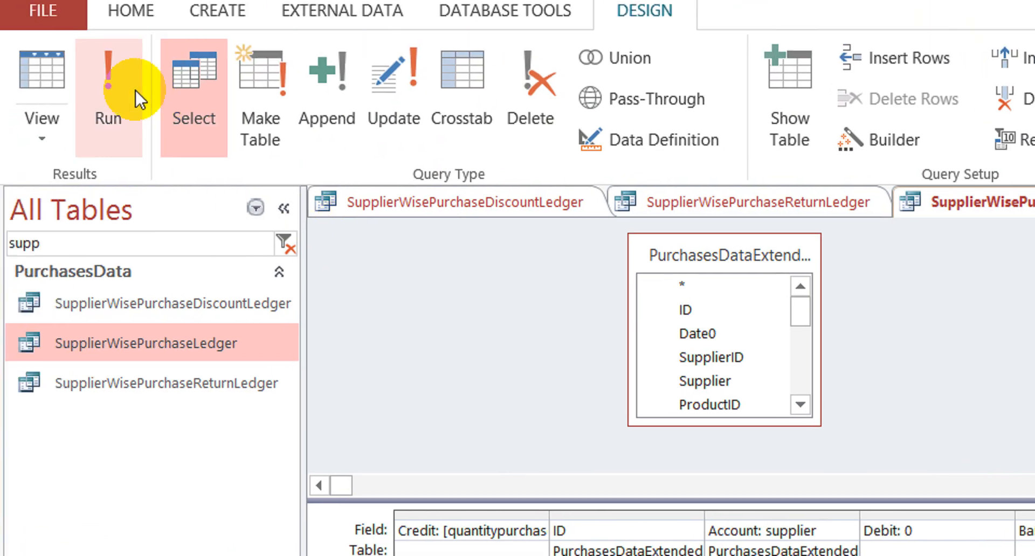
left_click(135, 89)
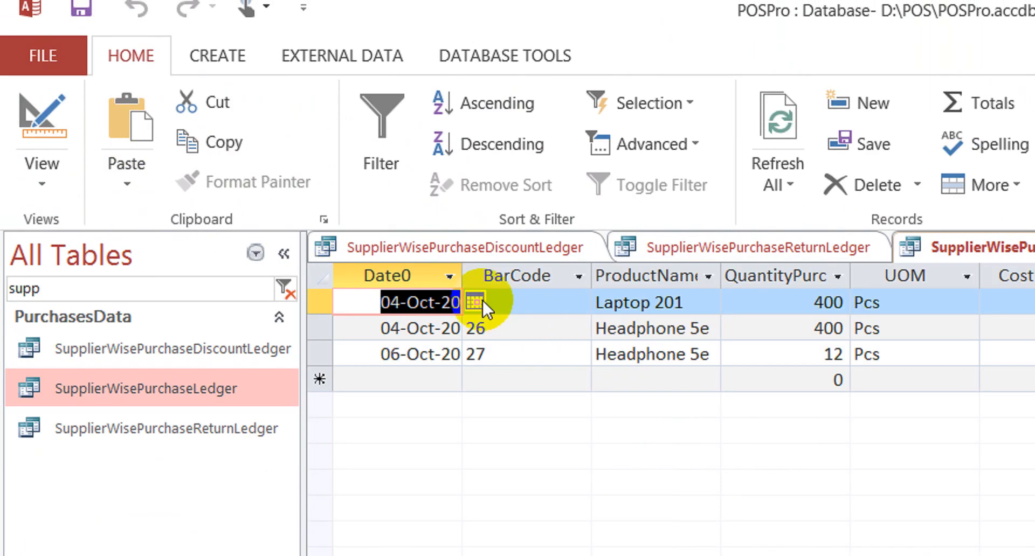
Step: Close all open supplier ledger queries and save their design changes
right_click(477, 241)
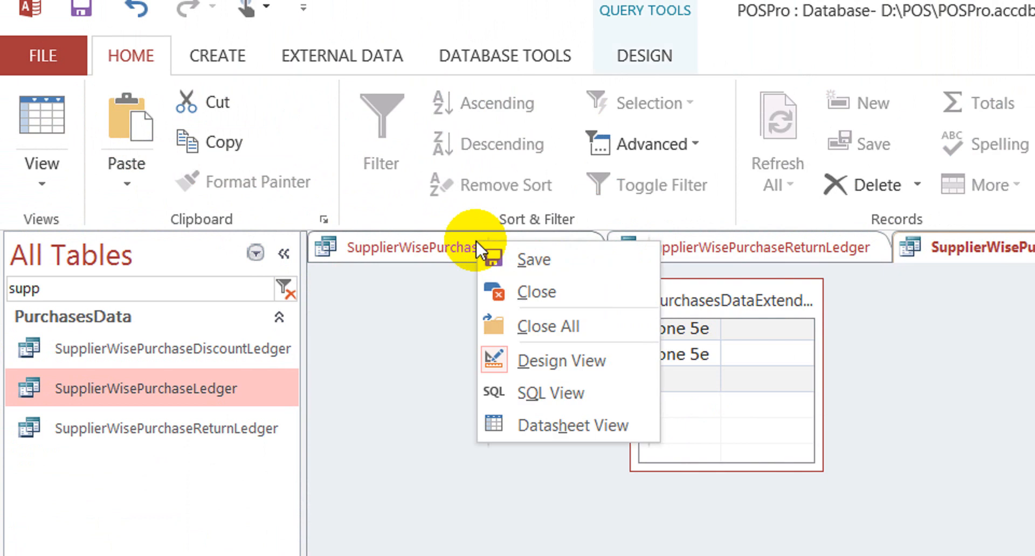
left_click(586, 318)
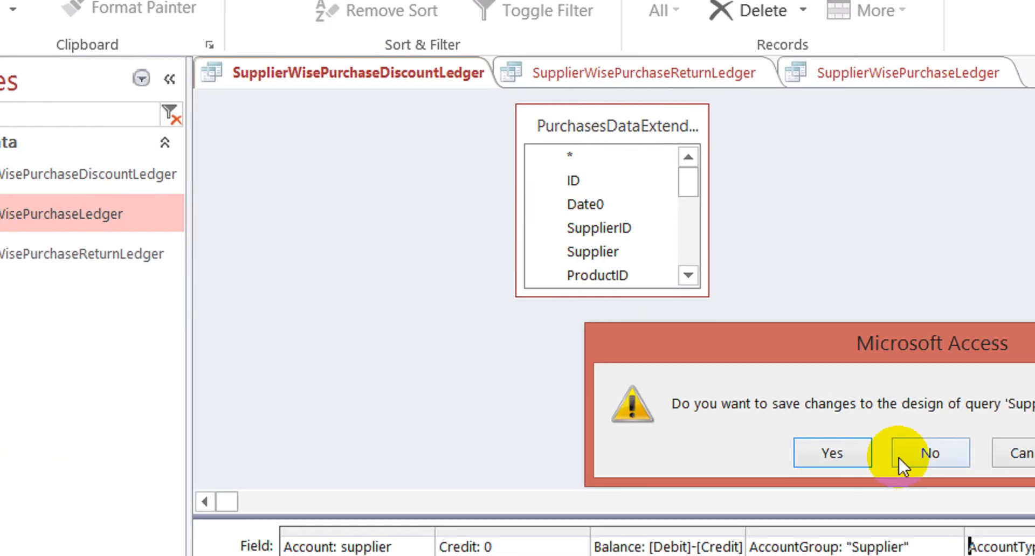
left_click(835, 435)
left_click(836, 436)
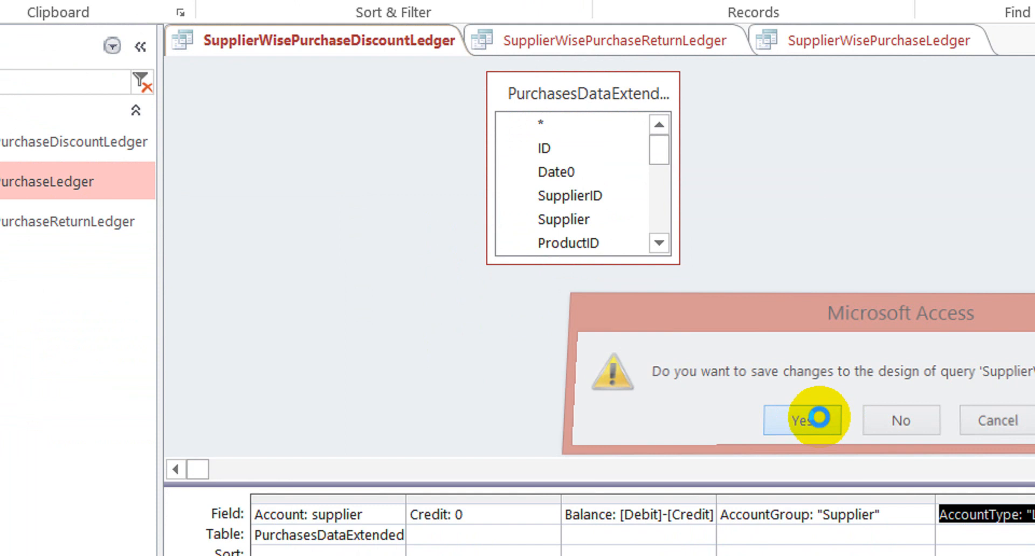
left_click(820, 419)
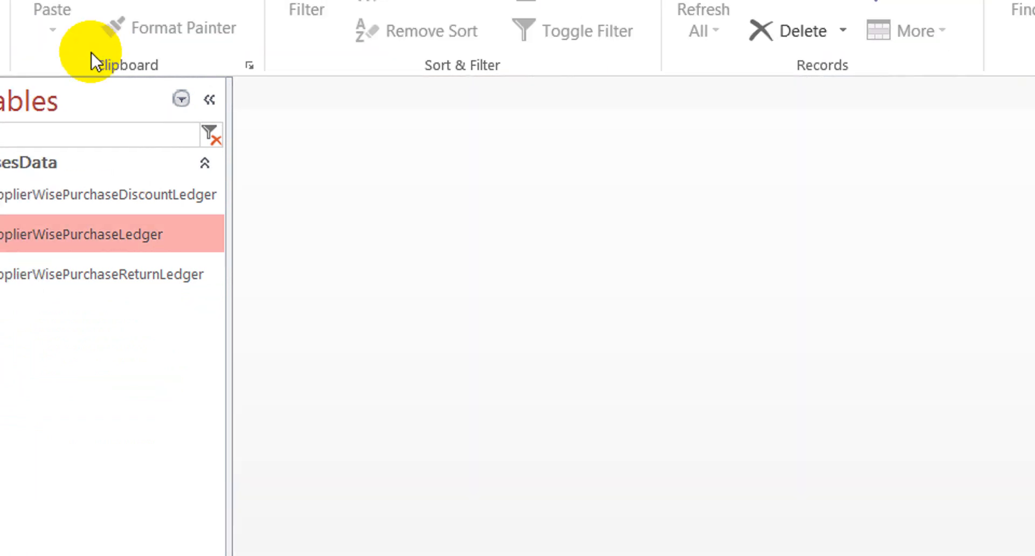
Step: Filter the database objects by "sales" and open the SalesDiscountLedger query in Design view
left_click_drag(125, 138, 8, 136)
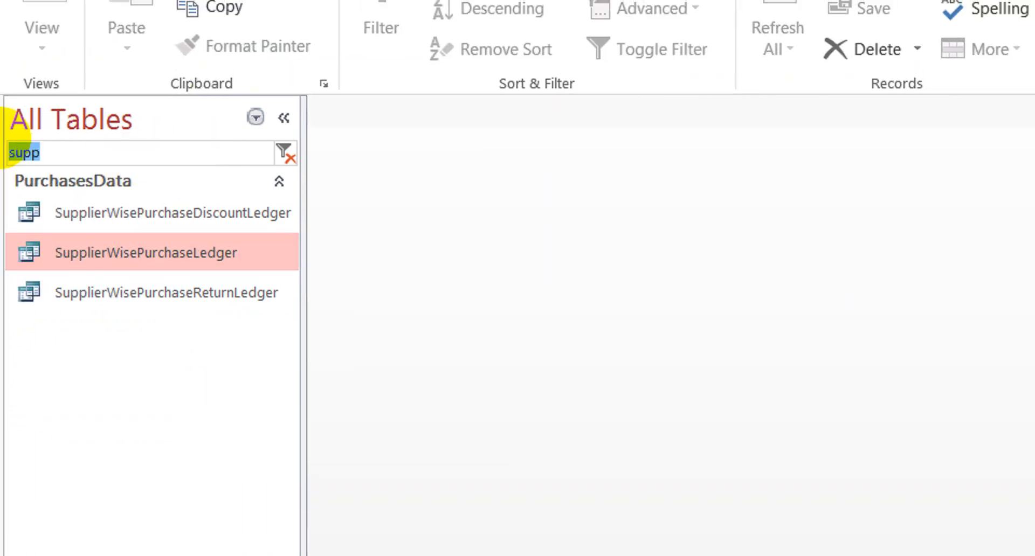
type("sales")
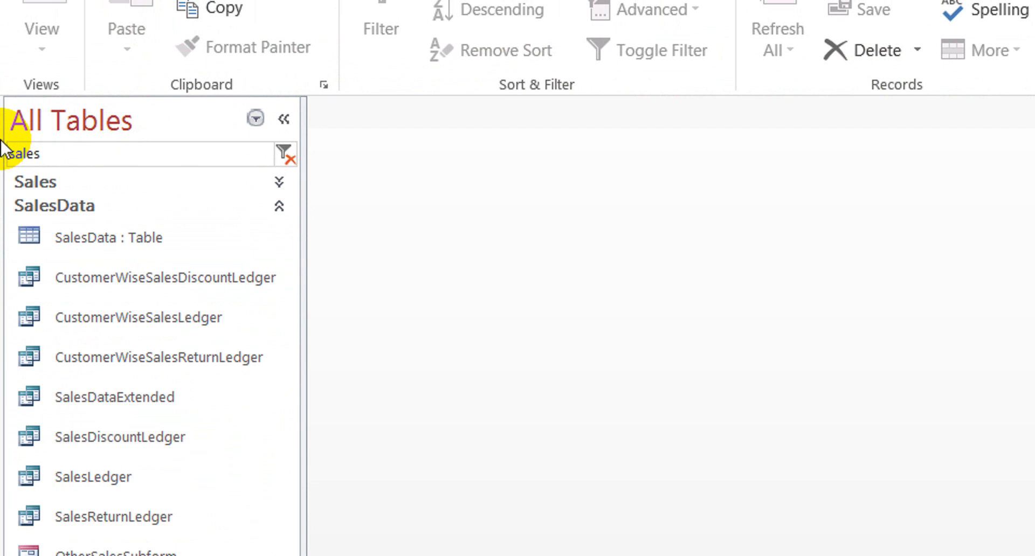
left_click(132, 400)
left_click(110, 437)
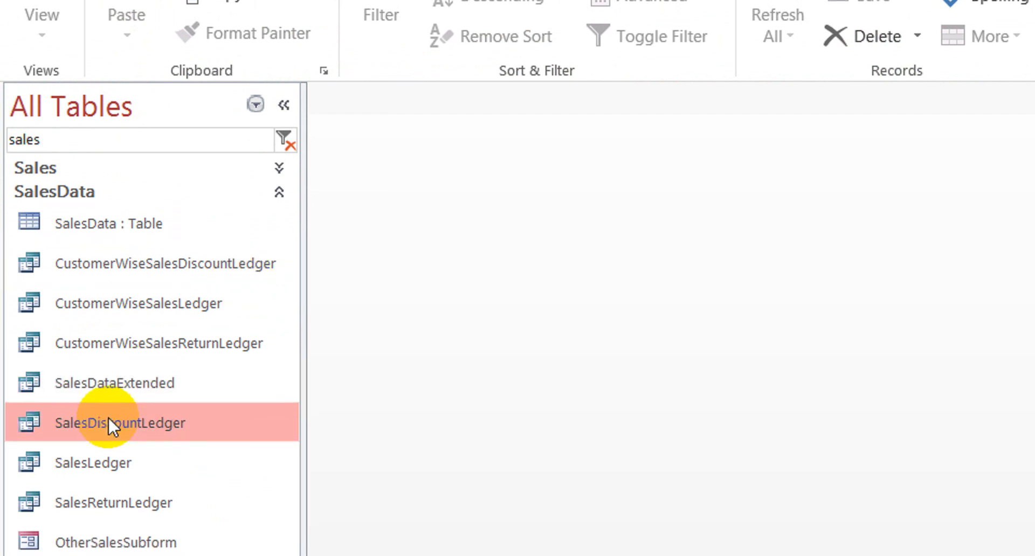
right_click(108, 416)
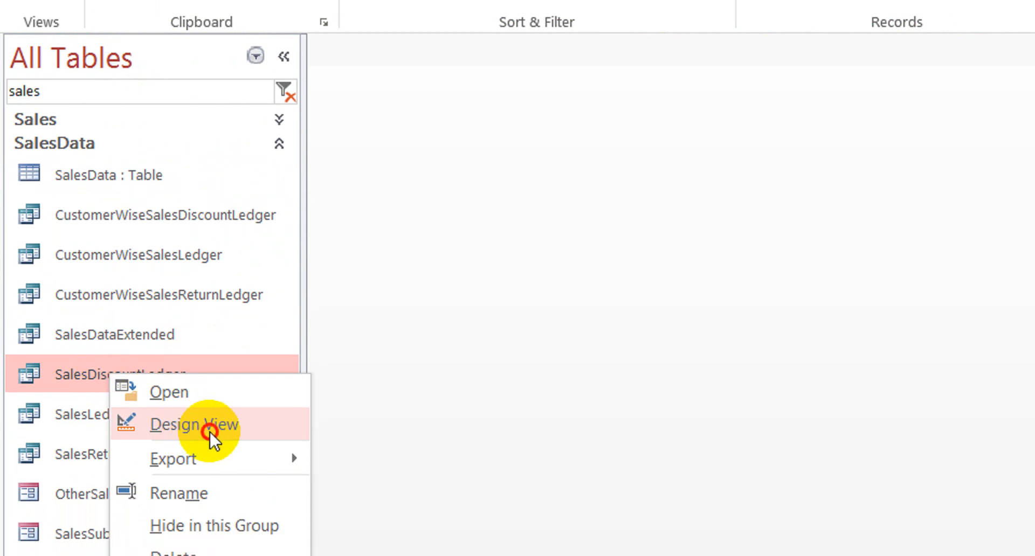
left_click(208, 475)
Step: Open the SalesLedger and SalesReturnLedger queries in Design view
left_click(93, 406)
right_click(93, 406)
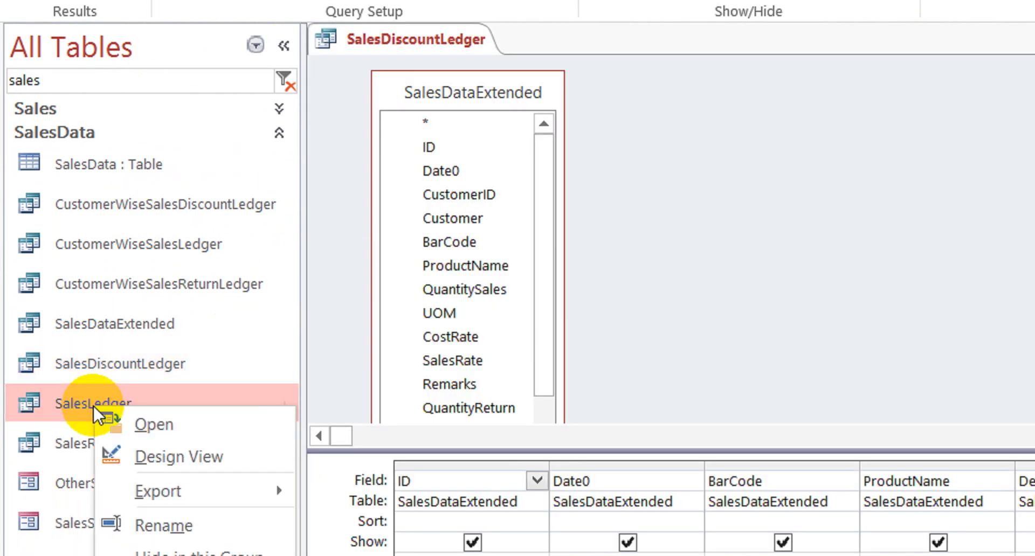
left_click(200, 434)
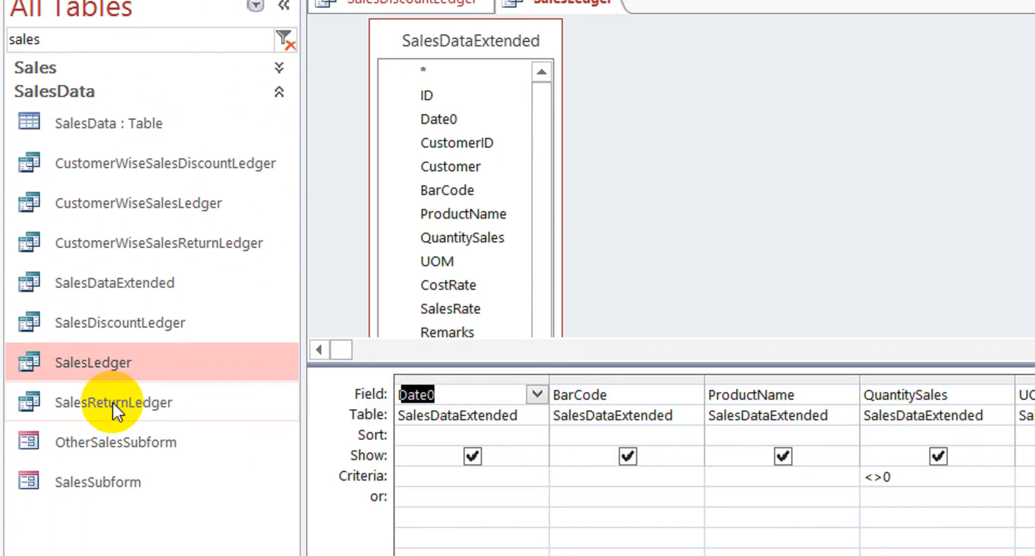
left_click(113, 417)
right_click(112, 403)
left_click(202, 455)
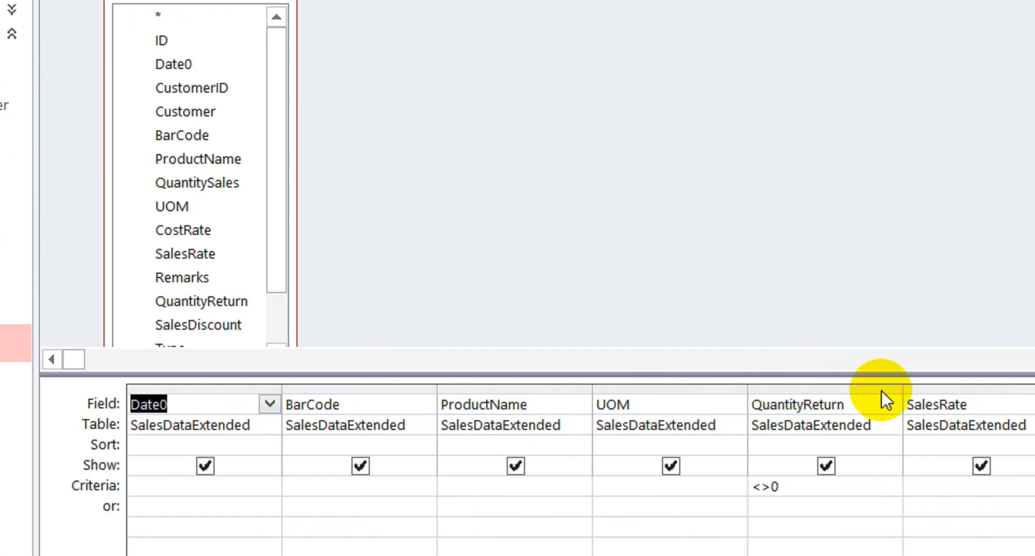
Step: Add the calculated field AccountGroup: "Income" in the empty column after Balance in the SalesReturnLedger query
left_click(836, 402)
key("Tab")
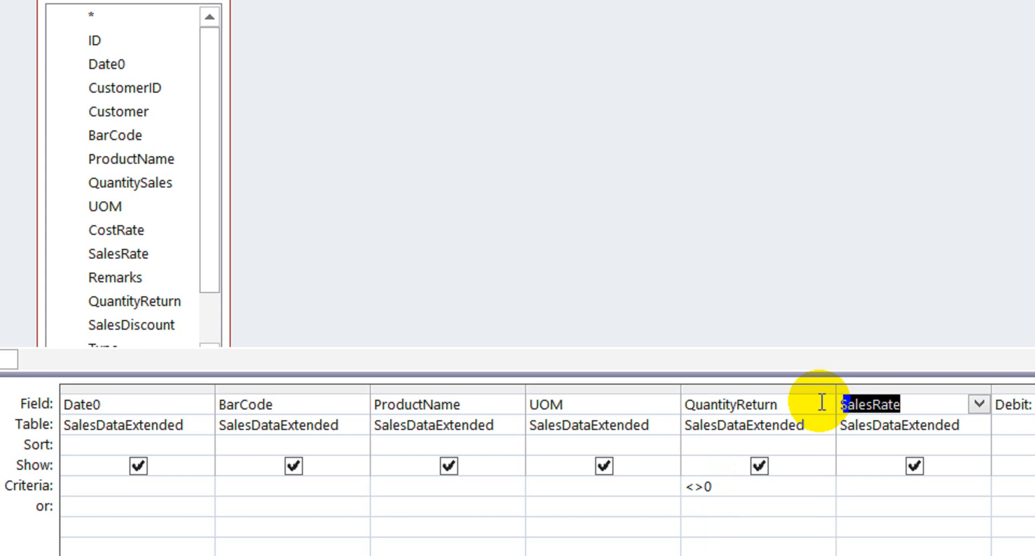
key("Tab")
key("Tab")
key("Tab")
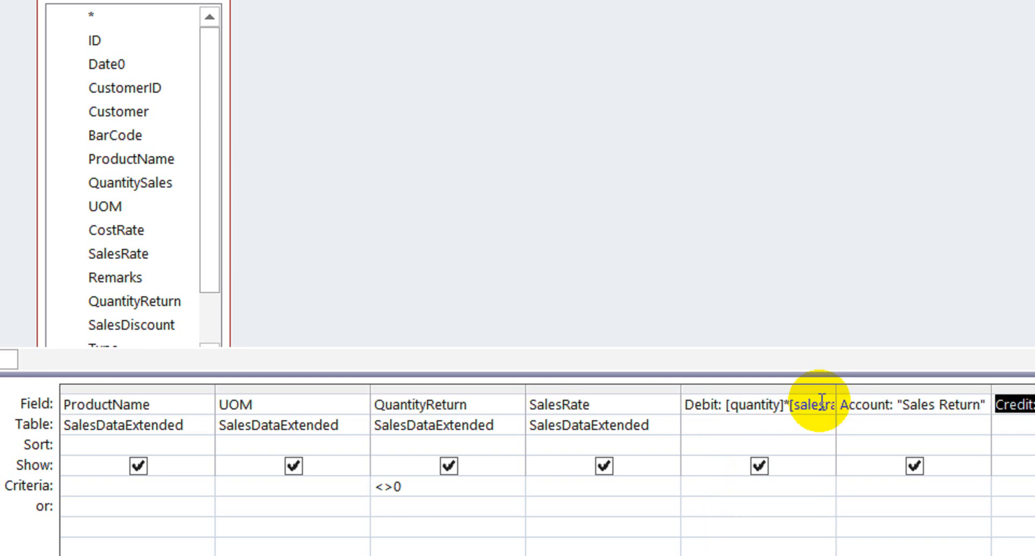
key("Tab")
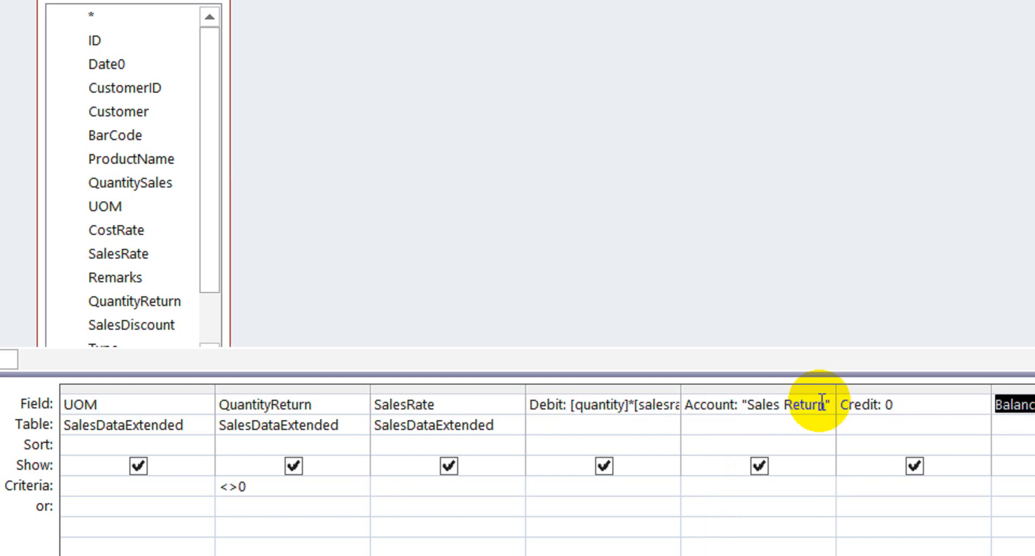
key("Tab")
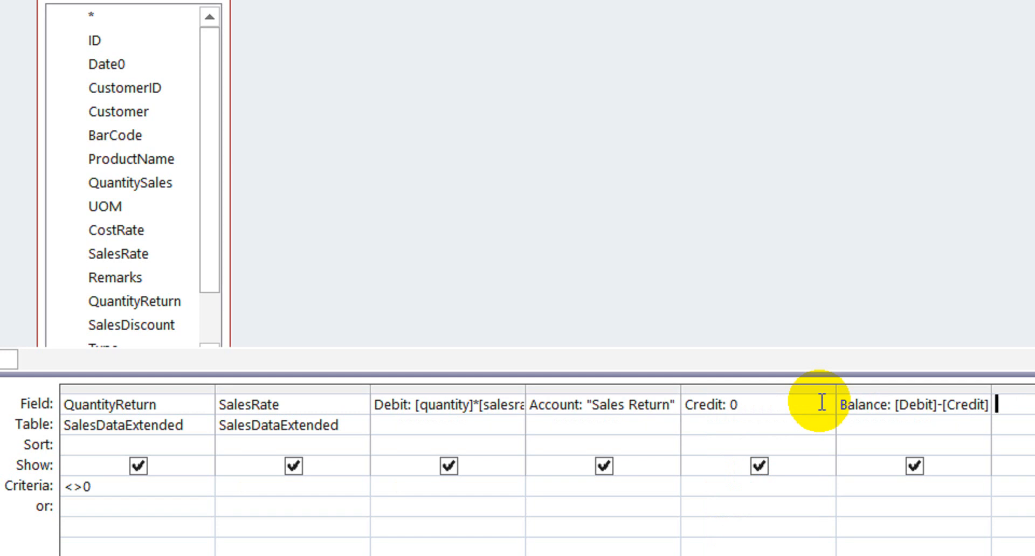
type("AccountGroup:\"In")
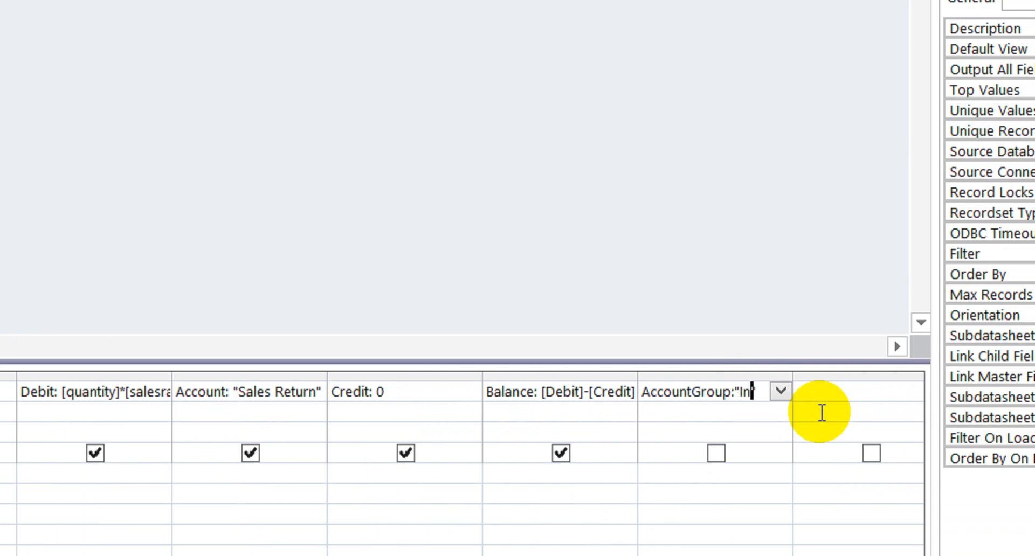
key("Down")
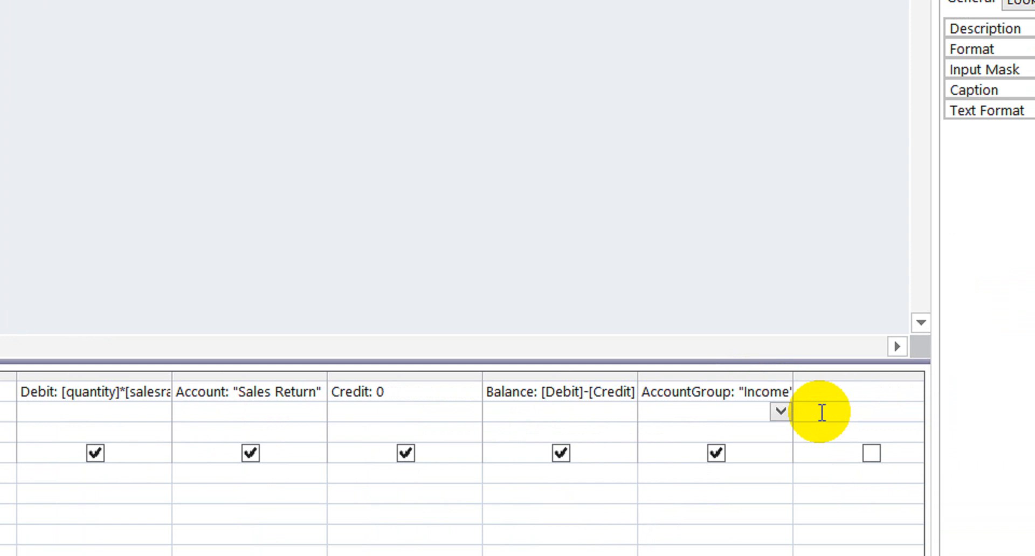
Step: Add an AccountType calculated field after AccountGroup in the SalesReturnLedger query and show the query in Datasheet view
key("Tab")
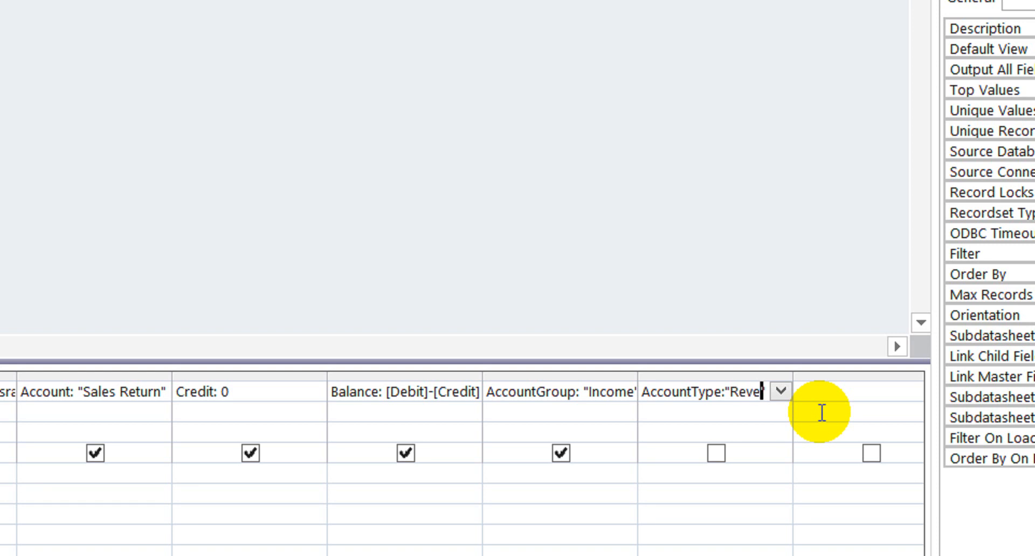
key("Down")
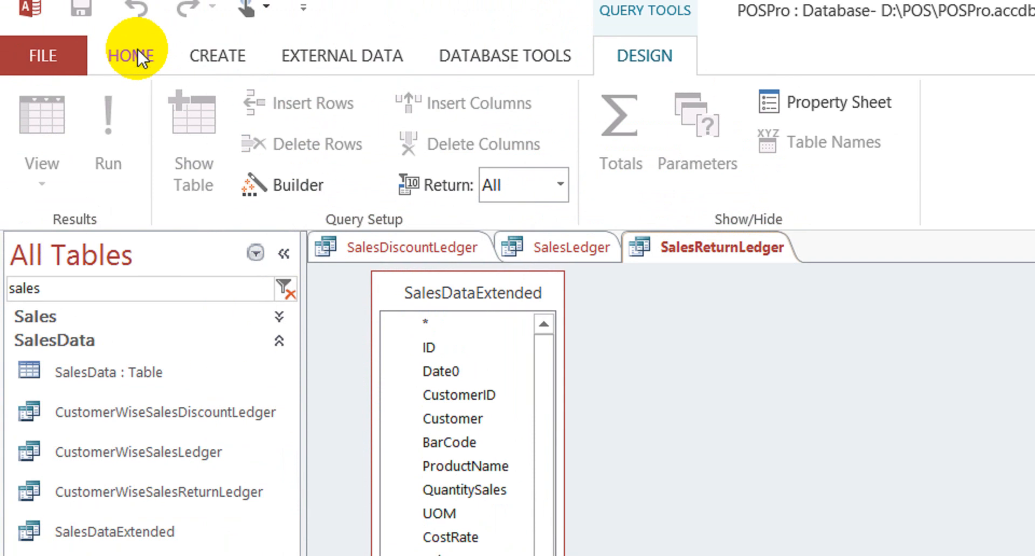
left_click(139, 69)
left_click(36, 141)
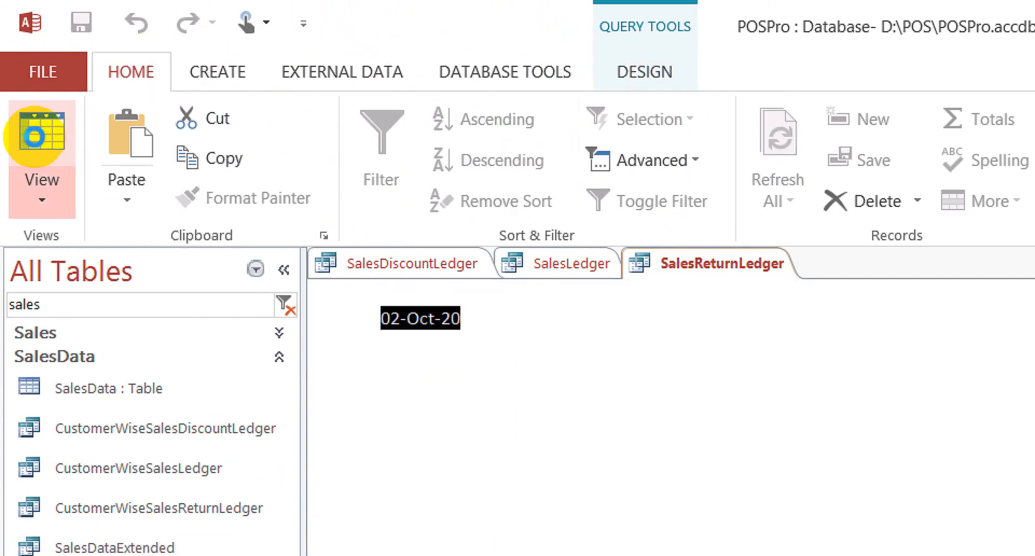
Step: Examine the AccountGroup and AccountType columns for the records in the SalesReturnLedger query's datasheet
left_click(885, 318)
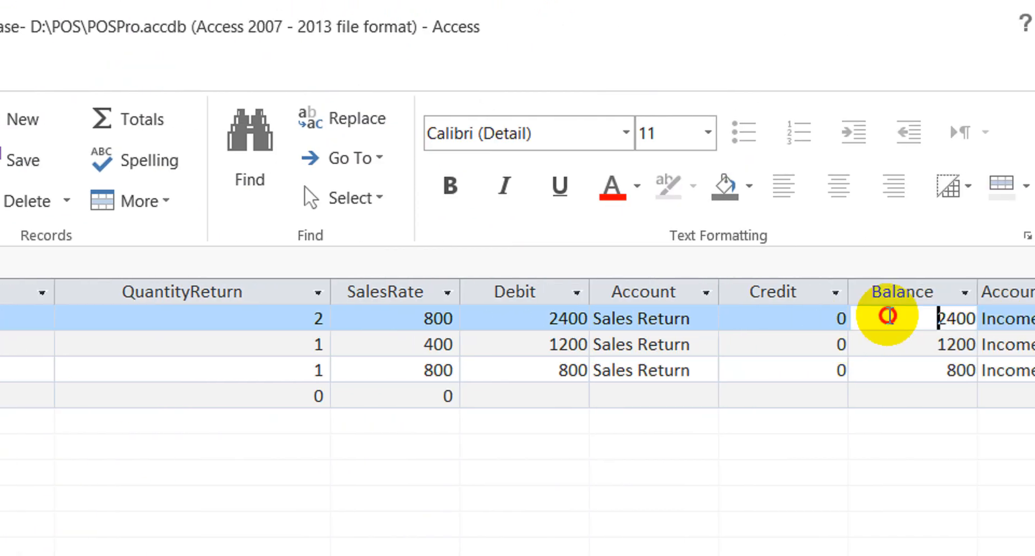
key("Right")
key("Right")
key("Down")
key("Up")
key("Right")
key("Right")
key("Left")
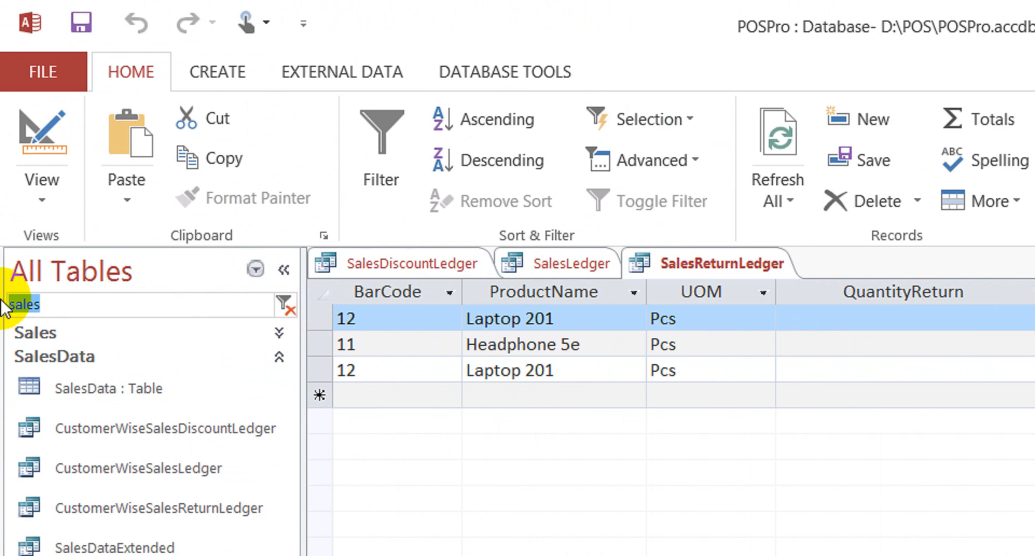
Step: Filter the database objects by "char" and expand ChartofAccounts, filter by "grou" instead, and open the AccountGroup table
type("cha")
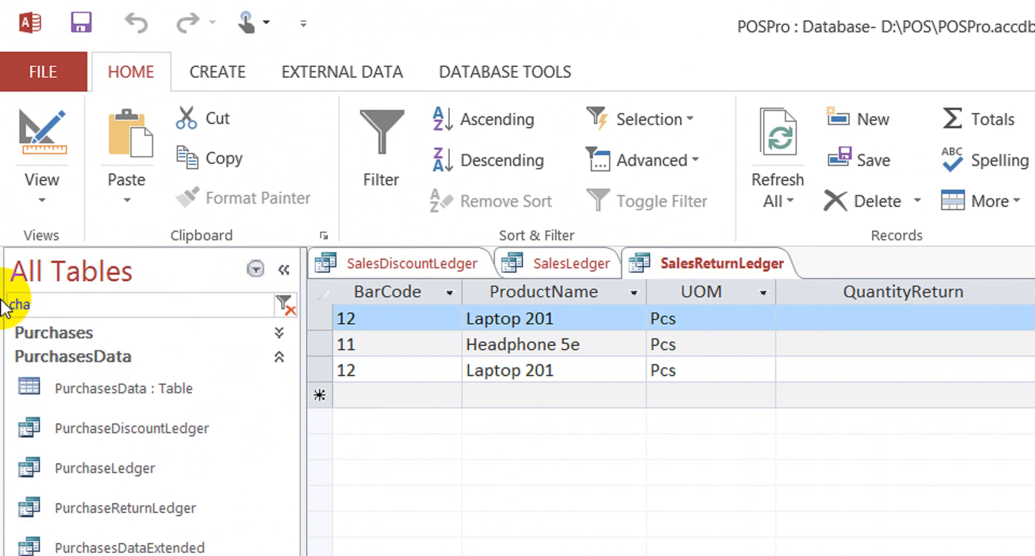
type("r")
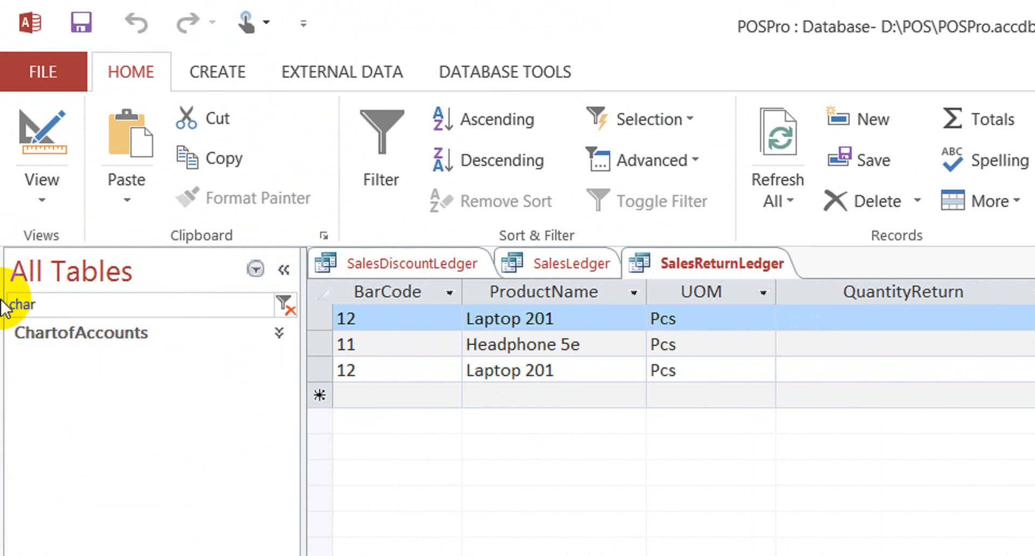
left_click(99, 338)
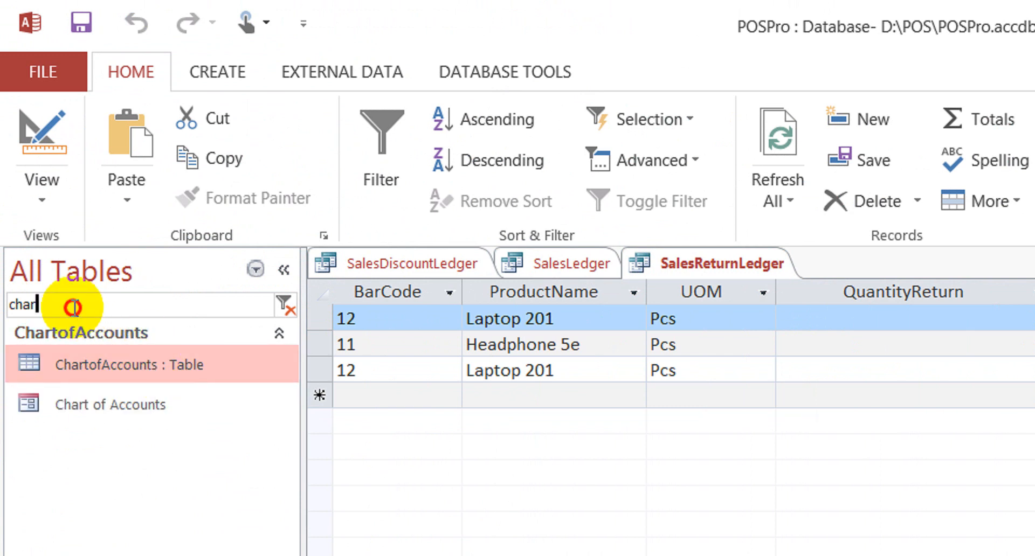
type("grou")
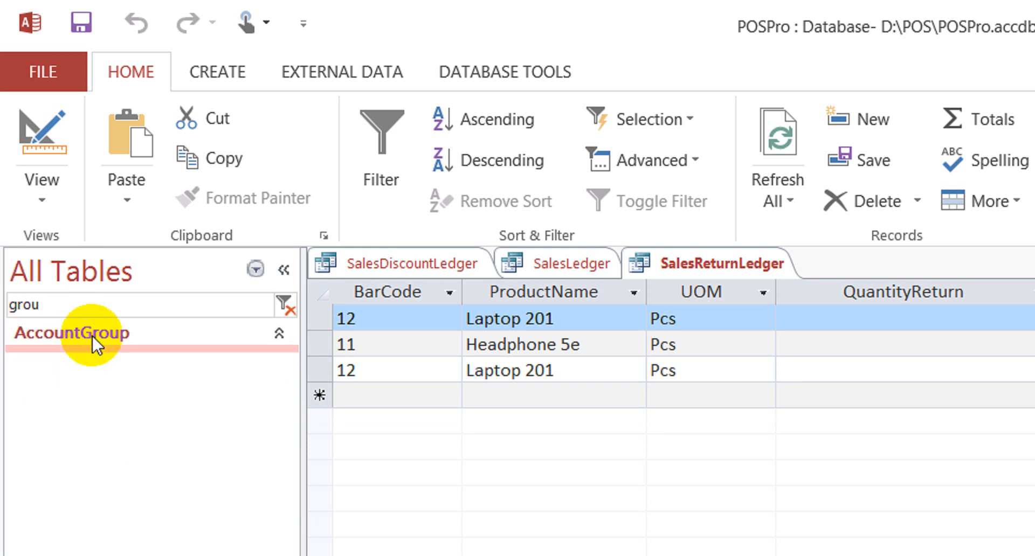
double_click(146, 373)
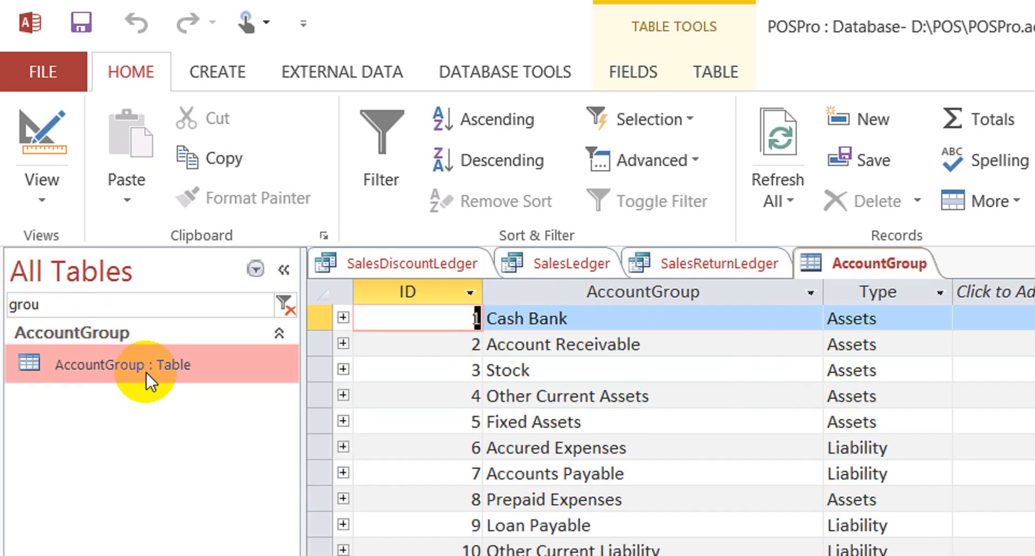
Step: Check the types assigned to the Income and General Expenses groups and close the AccountGroup table
left_click(674, 354)
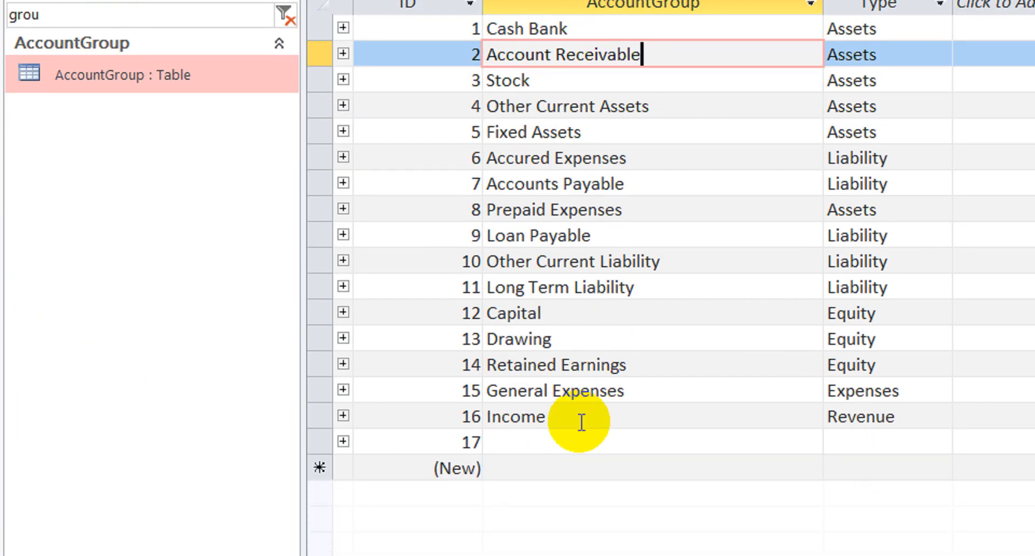
left_click(582, 465)
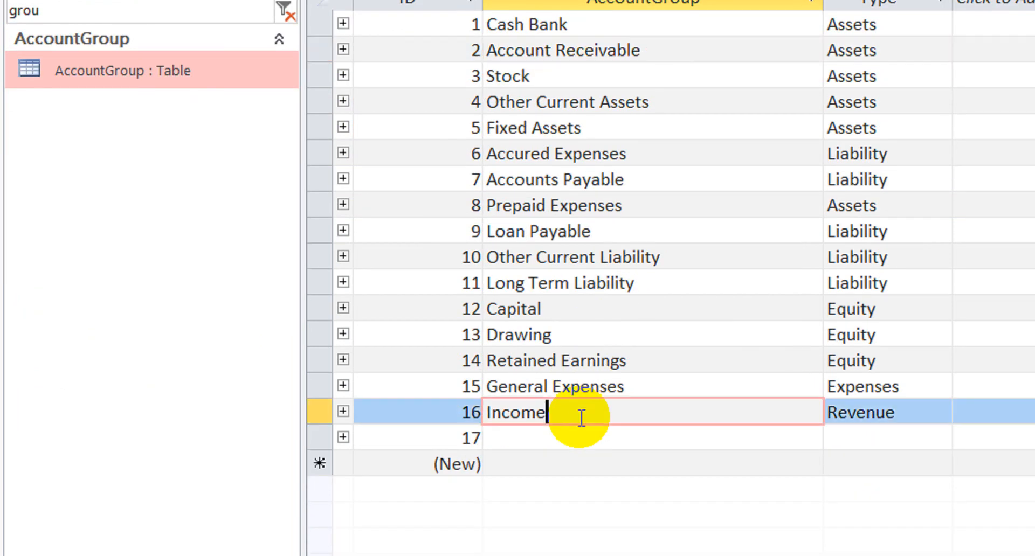
left_click(832, 415)
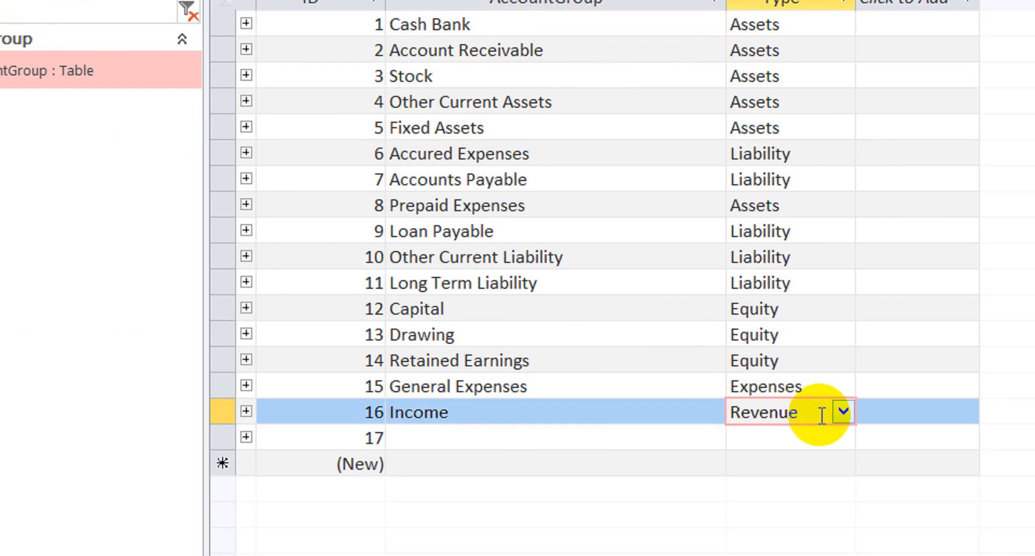
left_click(573, 383)
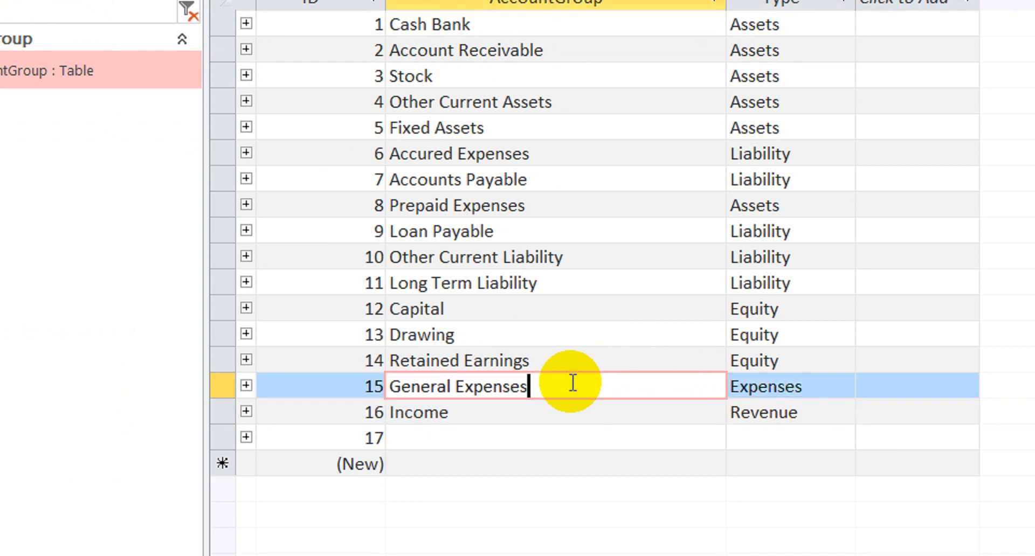
left_click(824, 386)
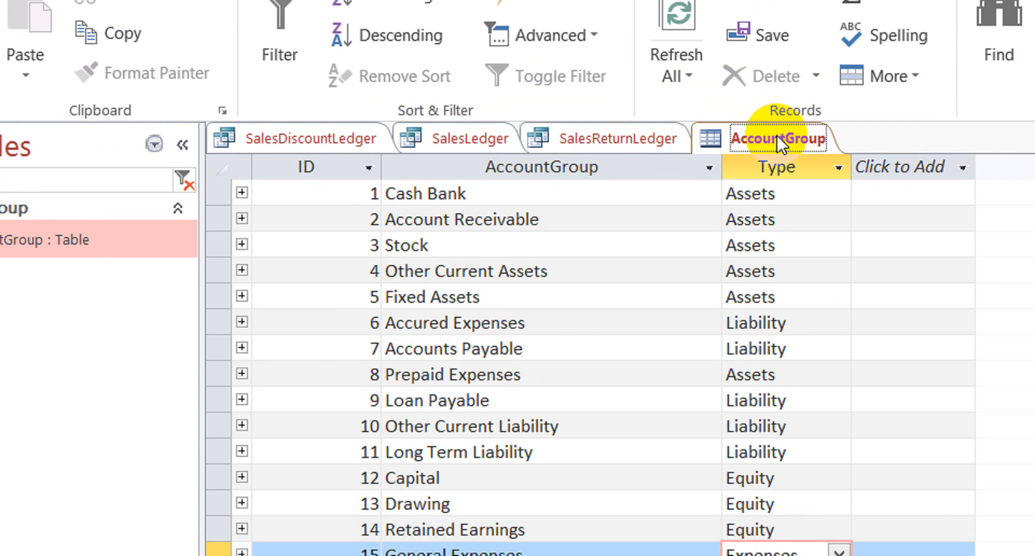
right_click(777, 130)
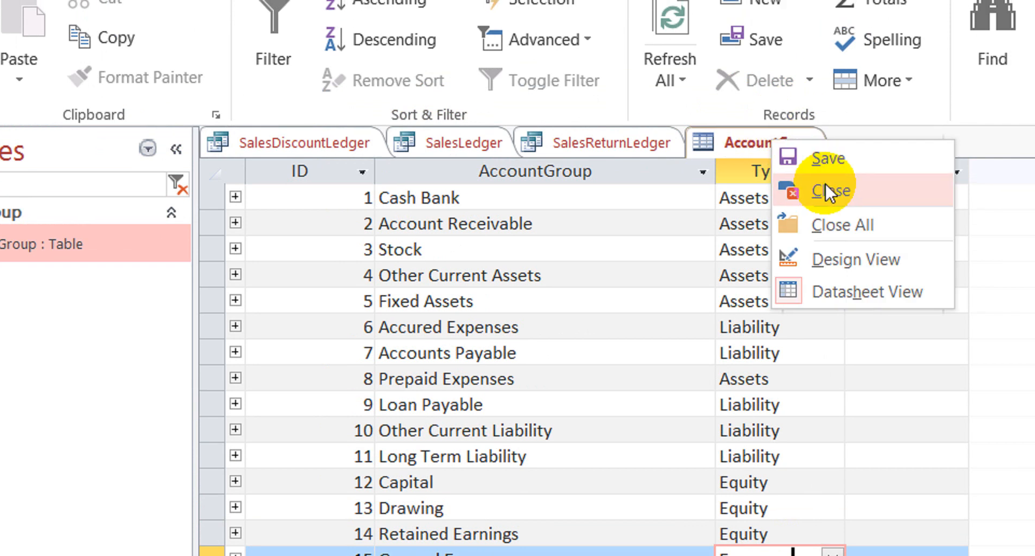
left_click(821, 188)
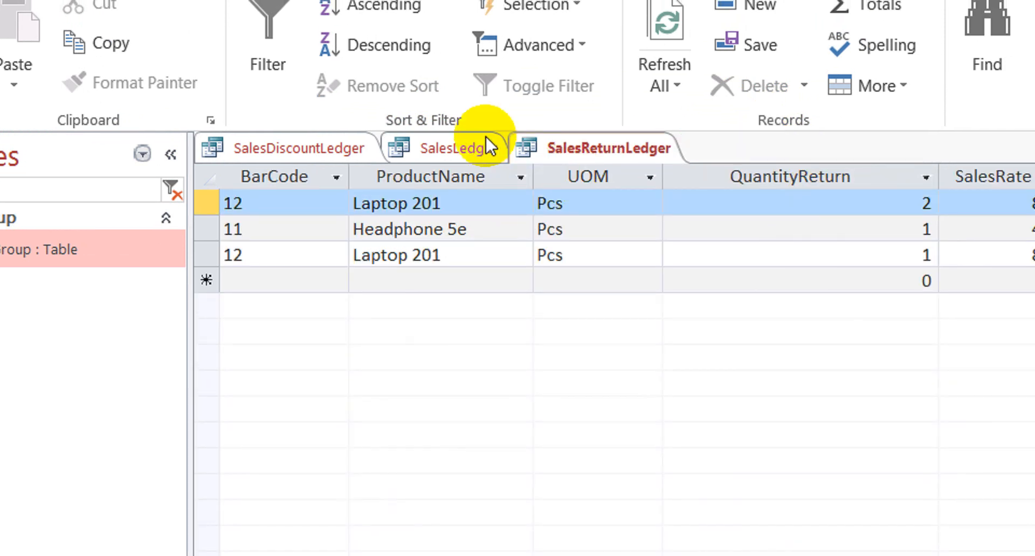
Step: Reopen the AccountGroup table from the filtered object list
left_click(41, 251)
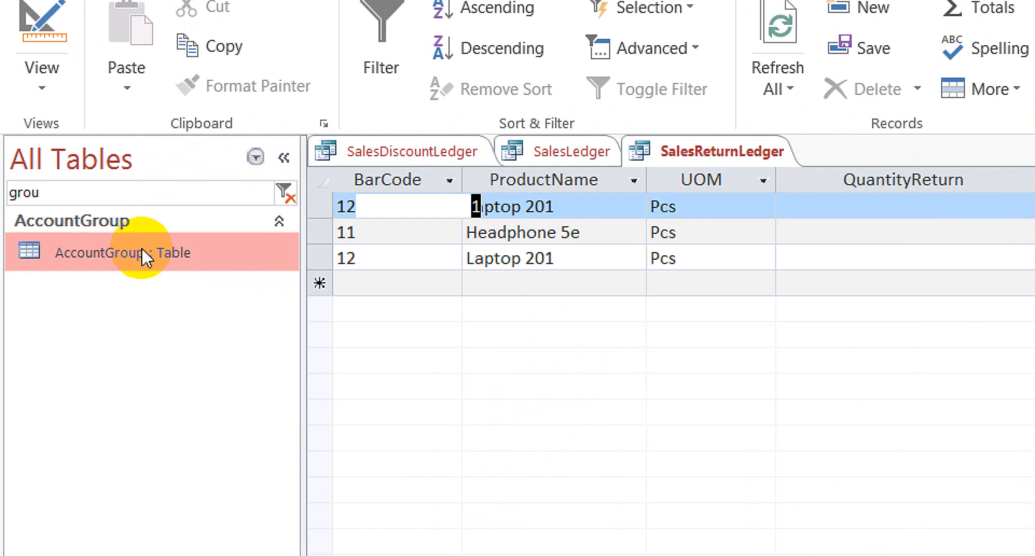
double_click(142, 247)
left_click(667, 491)
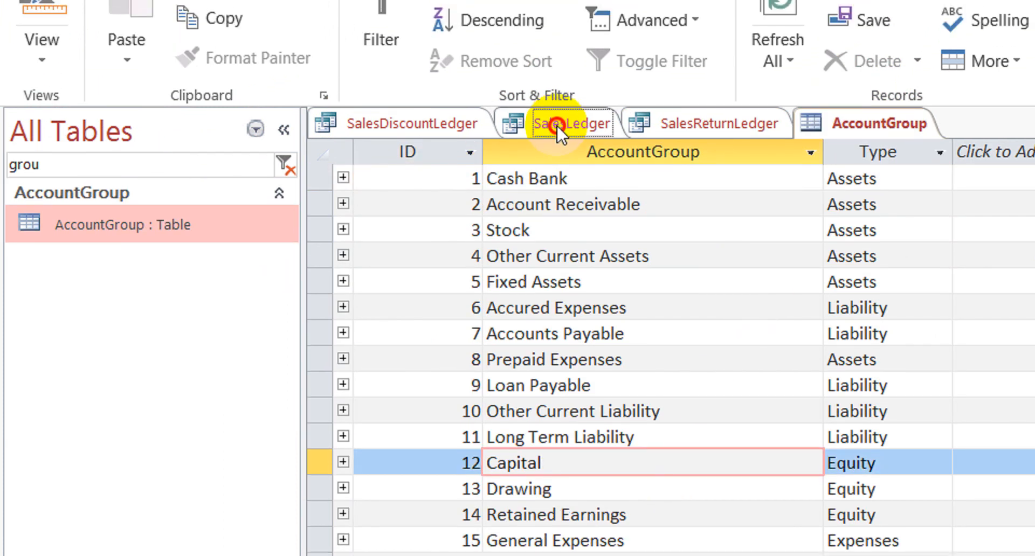
Step: Go through the SalesLedger query's design columns up to Balance and return to the AccountGroup table
left_click(572, 78)
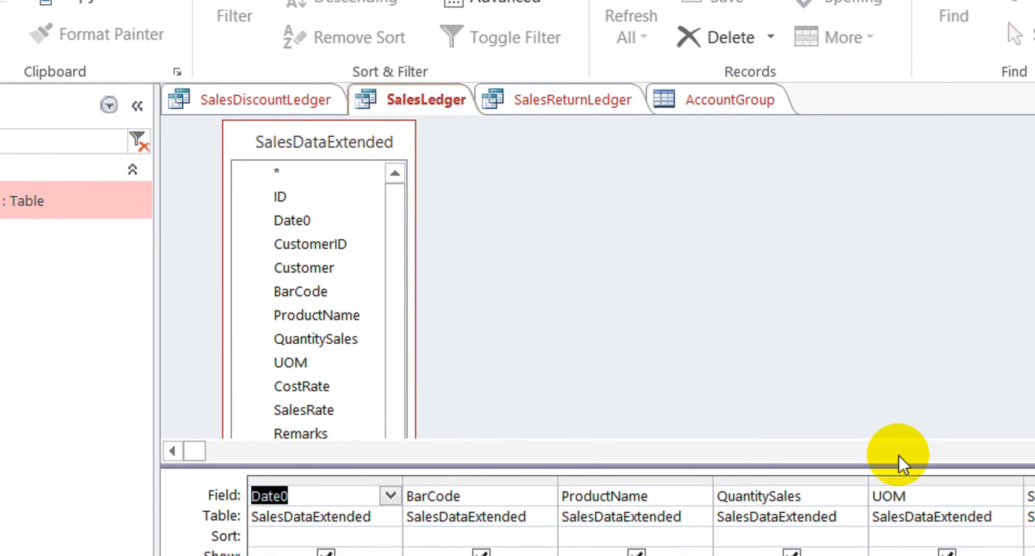
key("Tab")
key("Tab")
key("Tab")
key("Tab")
key("Tab")
key("Tab")
key("Tab")
key("Tab")
key("Tab")
key("Tab")
key("Tab")
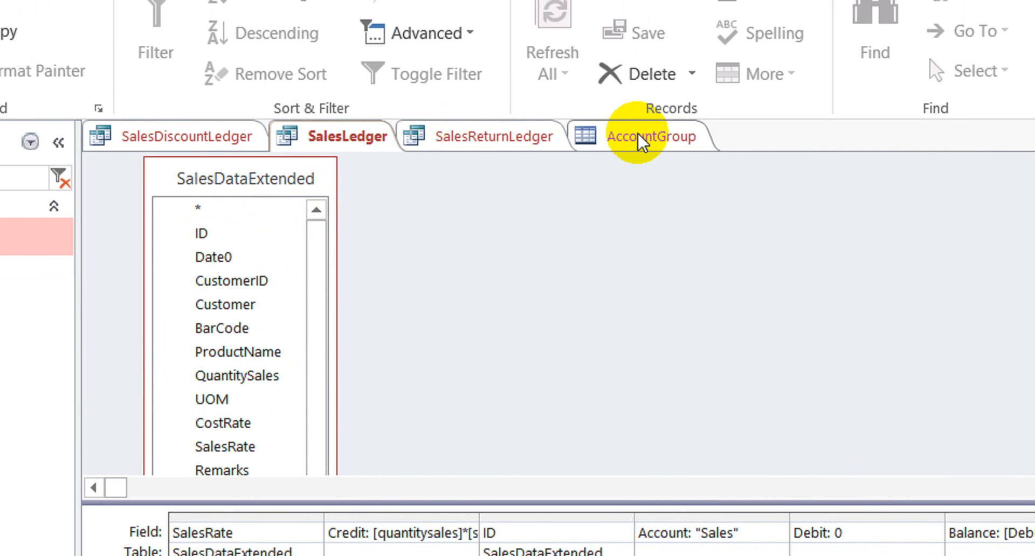
left_click(640, 137)
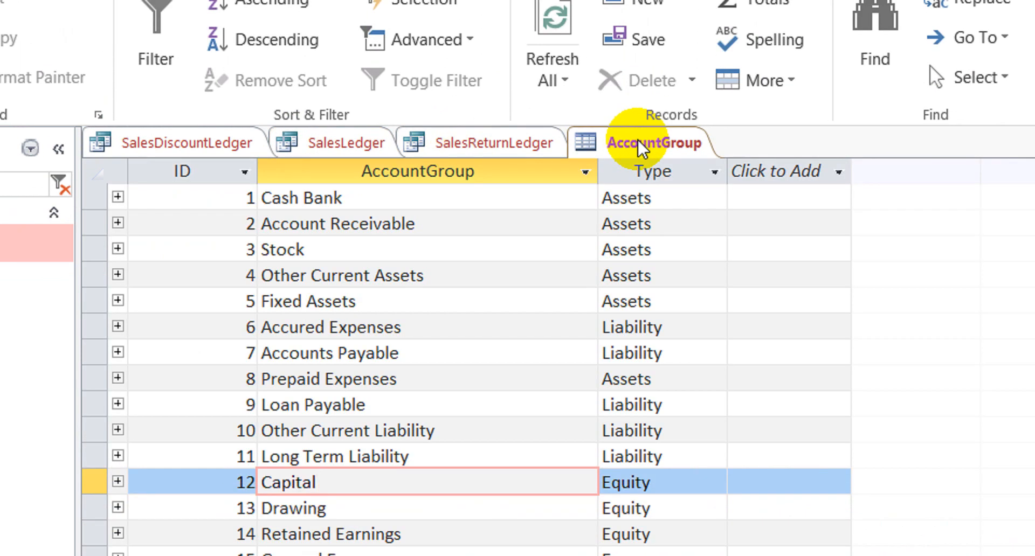
Step: Review the SalesDiscountLedger query's design columns up to the empty columns after Balance
left_click(195, 145)
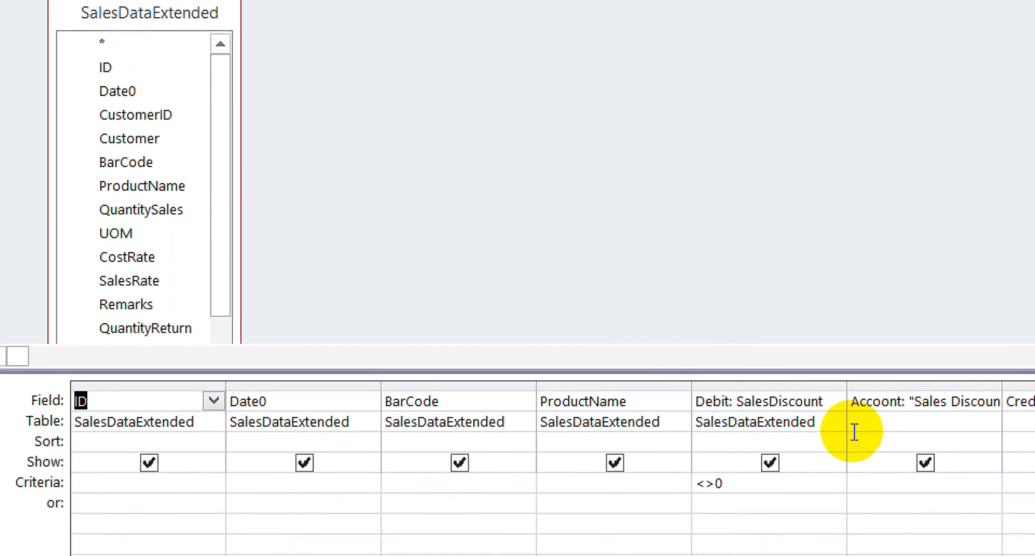
left_click(838, 415)
key("Right")
key("Right")
key("Right")
key("Right")
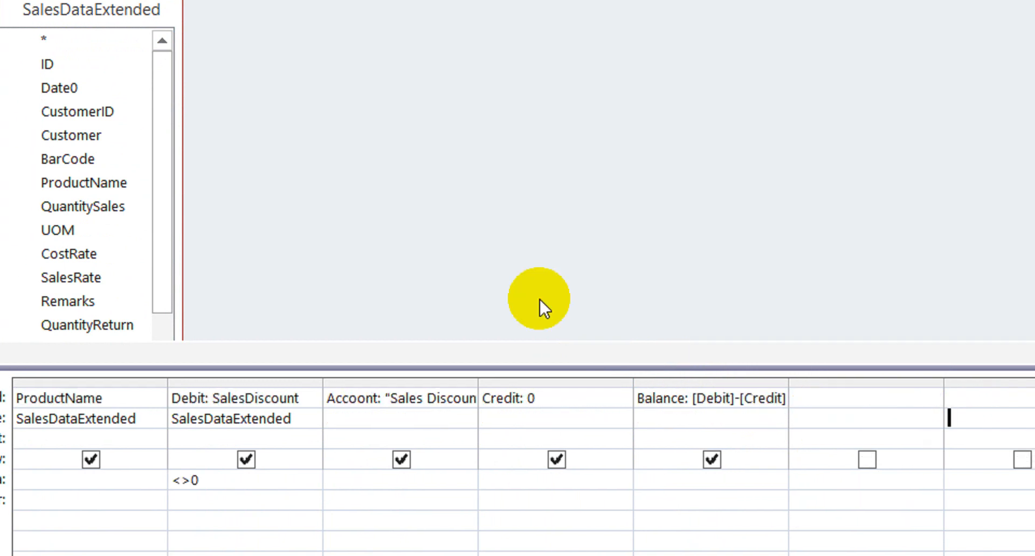
Step: Switch SalesReturnLedger to Design view and copy its AccountGroup: "Income" field into the empty column after Balance in SalesDiscountLedger
left_click(217, 143)
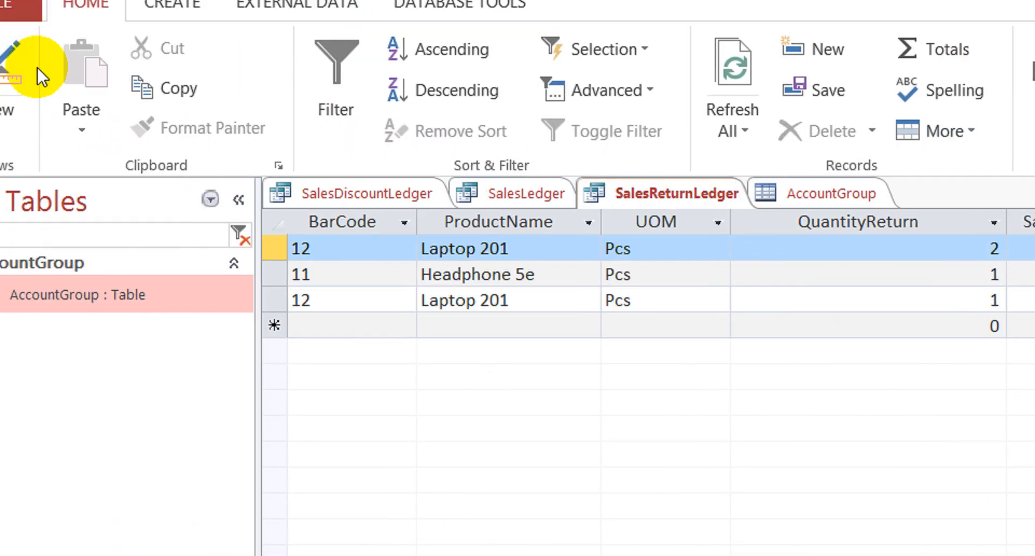
left_click(37, 67)
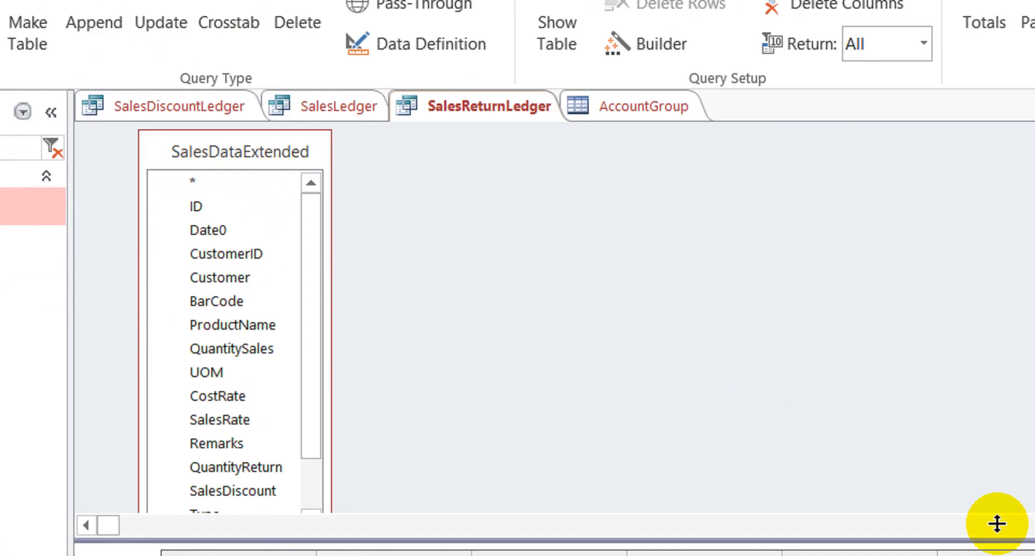
left_click(949, 501)
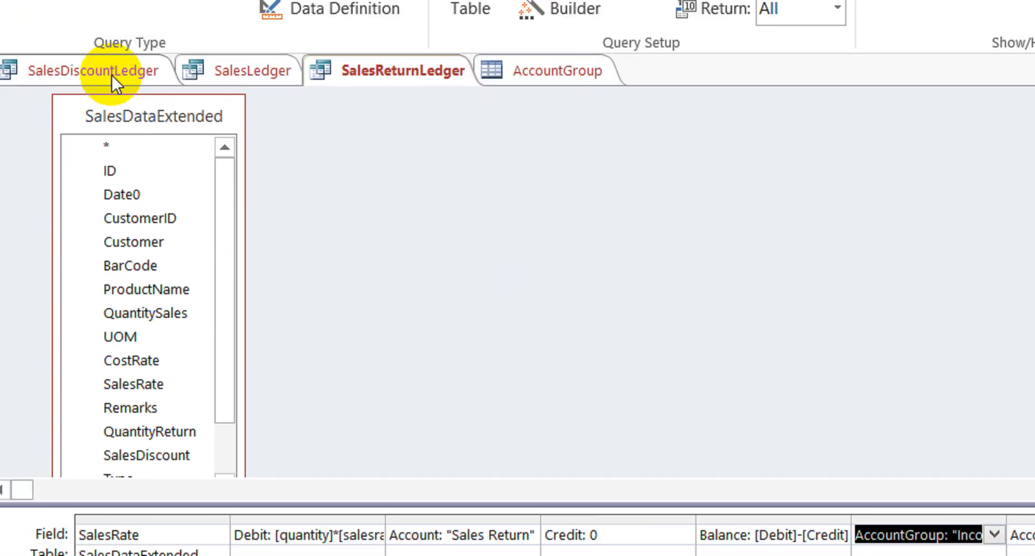
left_click(164, 109)
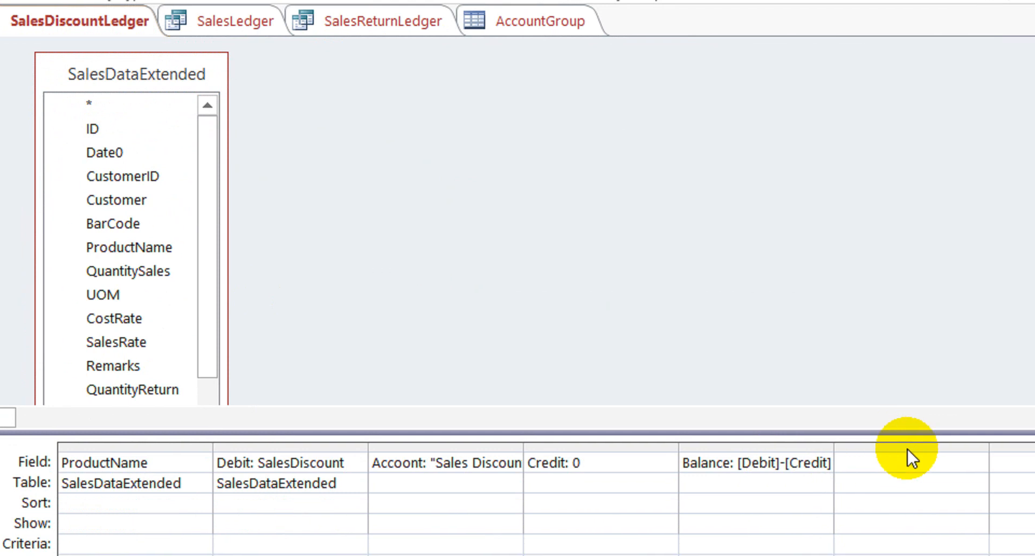
left_click(908, 456)
type("AccountGroup: \"Income\"")
key("Down")
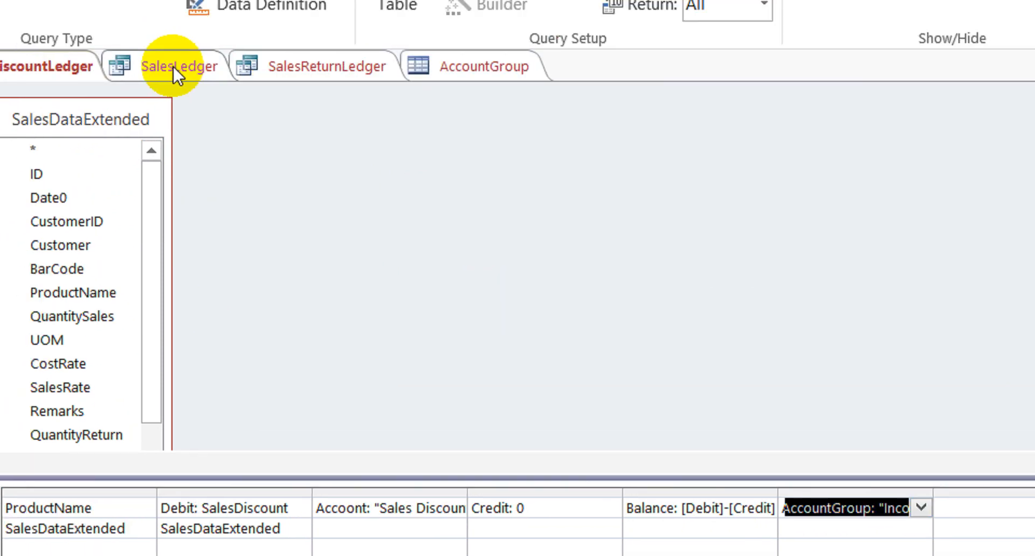
Step: Add the calculated field AccountGroup: "Income" in the empty column after Balance in the SalesLedger query
left_click(206, 119)
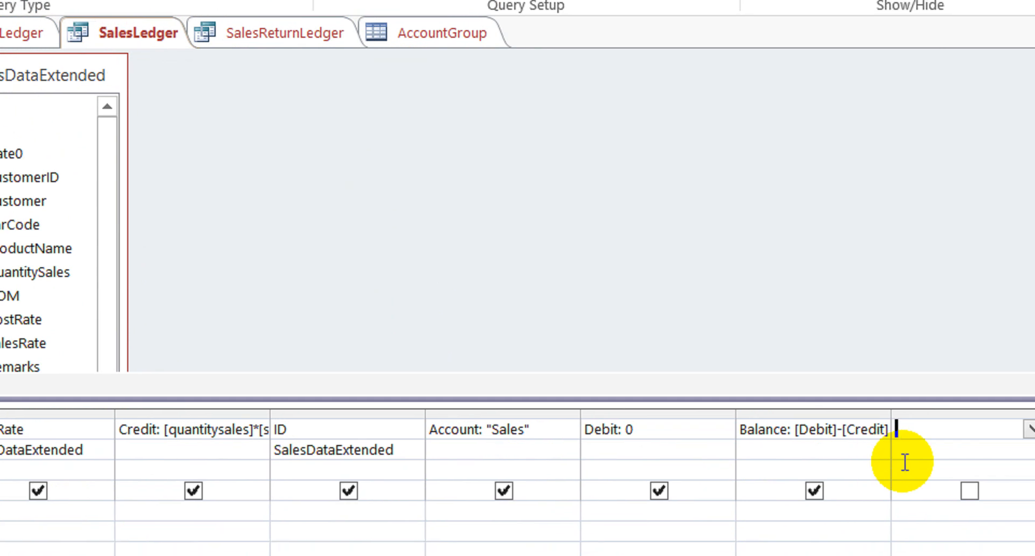
type("AccountGroup: \"Income\"")
key("Down")
key("Up")
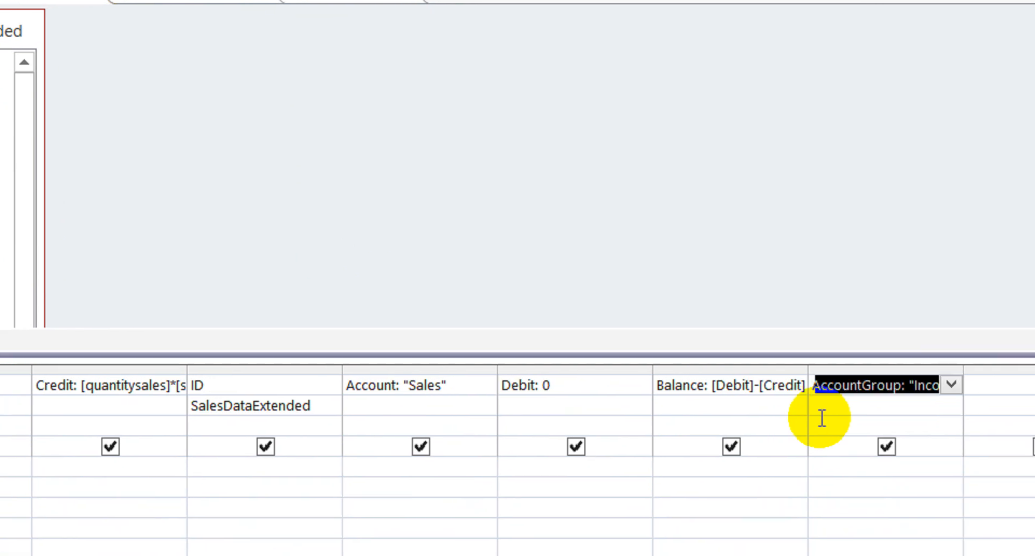
Step: Copy the AccountType: "Revenue" field from SalesReturnLedger into the column after AccountGroup in the SalesLedger query
left_click(153, 16)
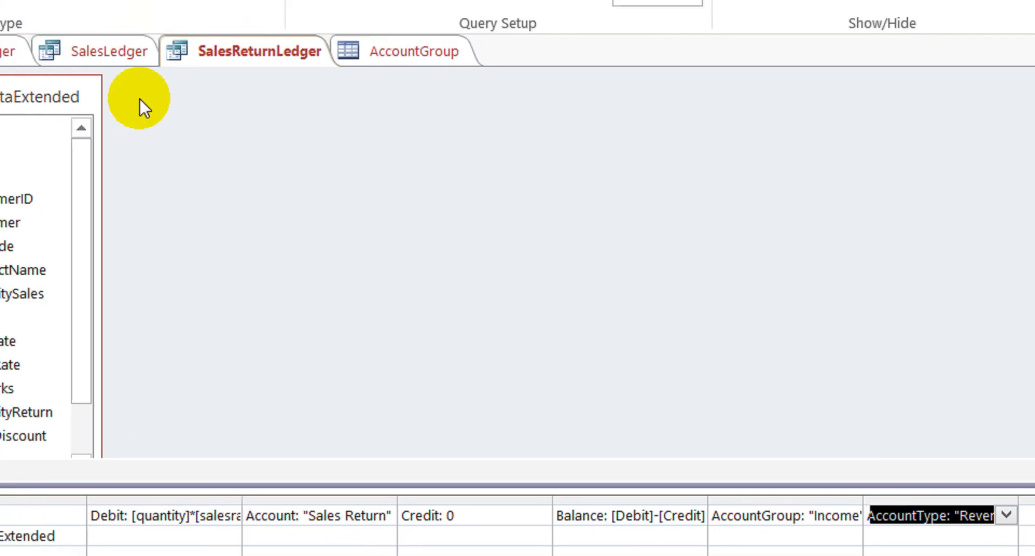
left_click(178, 110)
left_click(947, 502)
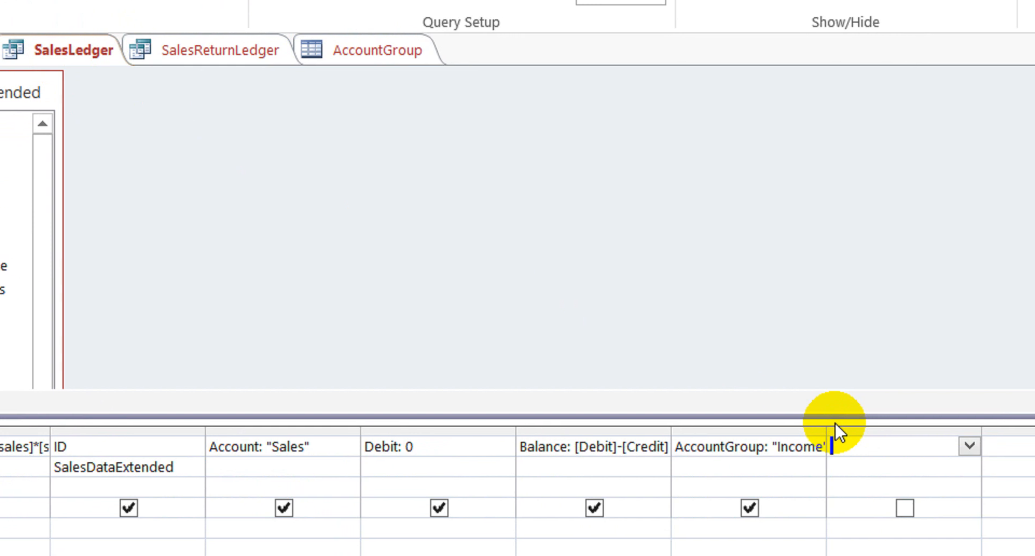
key("ctrl+v")
key("Down")
key("Up")
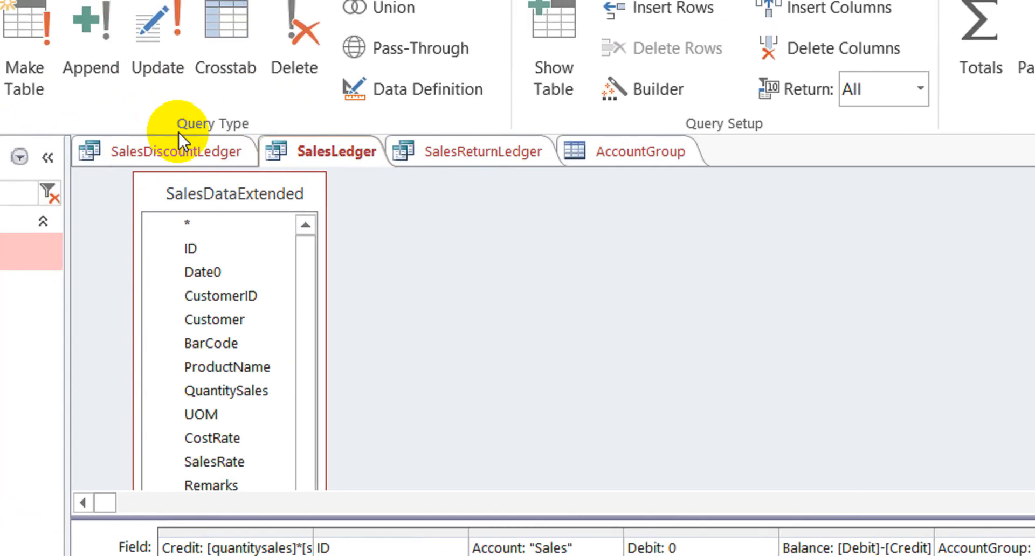
Step: Add the calculated field AccountType: "Revenue" after AccountGroup in the SalesDiscountLedger query
left_click(209, 145)
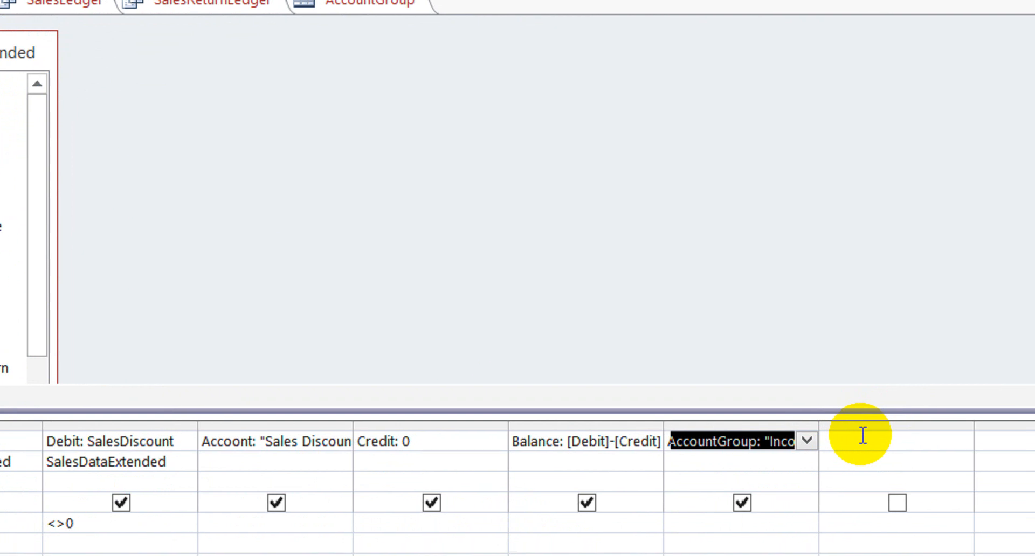
left_click(834, 425)
type("AccountType: \"Revenue\"")
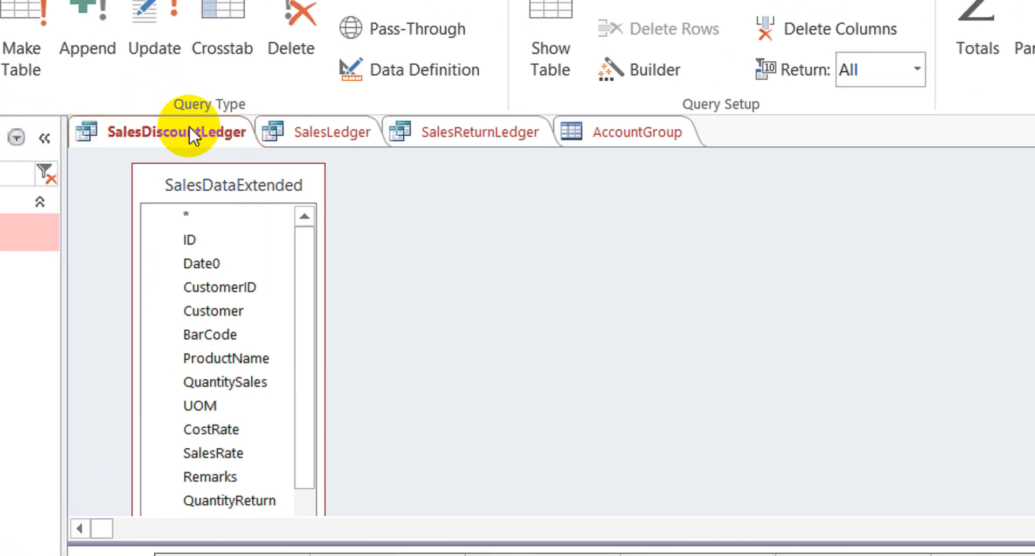
Step: Close all open objects, saving the design changes to the sales ledger queries
right_click(34, 39)
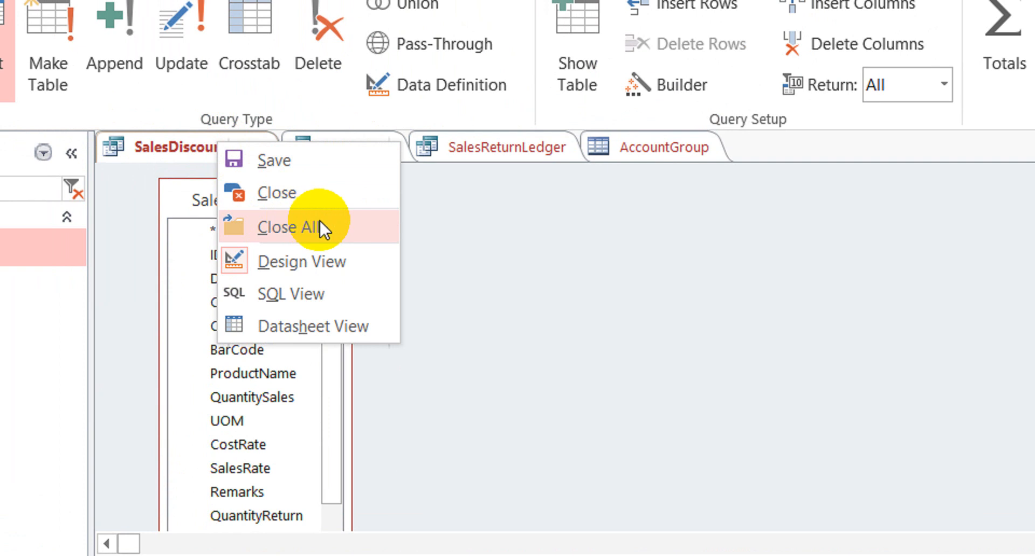
left_click(342, 222)
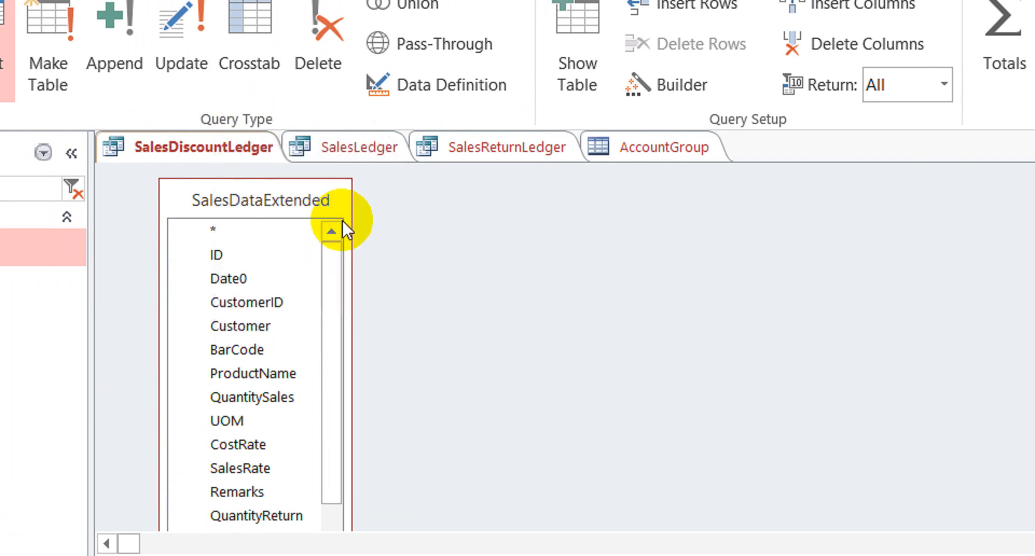
left_click(743, 528)
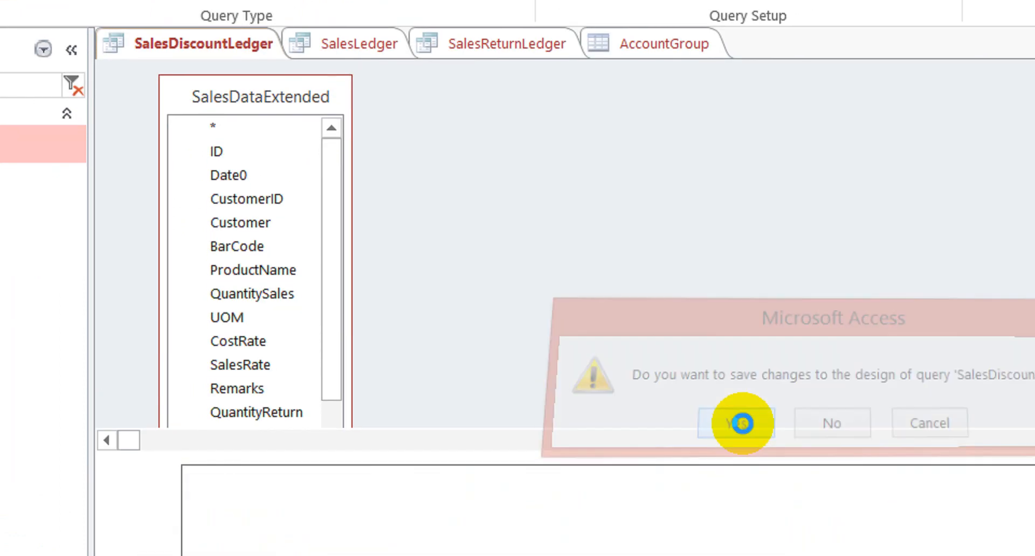
left_click(743, 432)
left_click(734, 417)
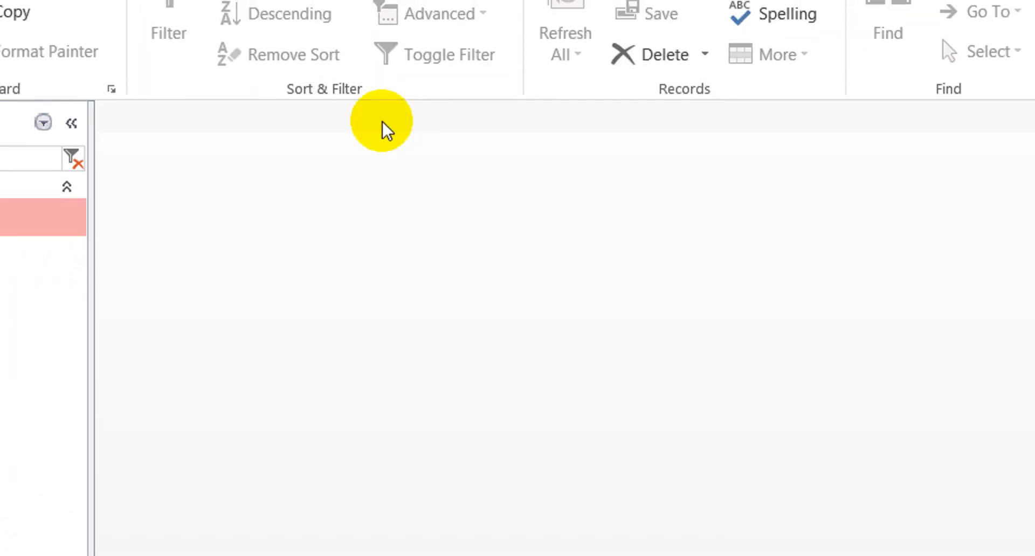
Step: Open the AccountGroup table and examine its account groups and types to find the group that suits the purchase ledgers
double_click(126, 220)
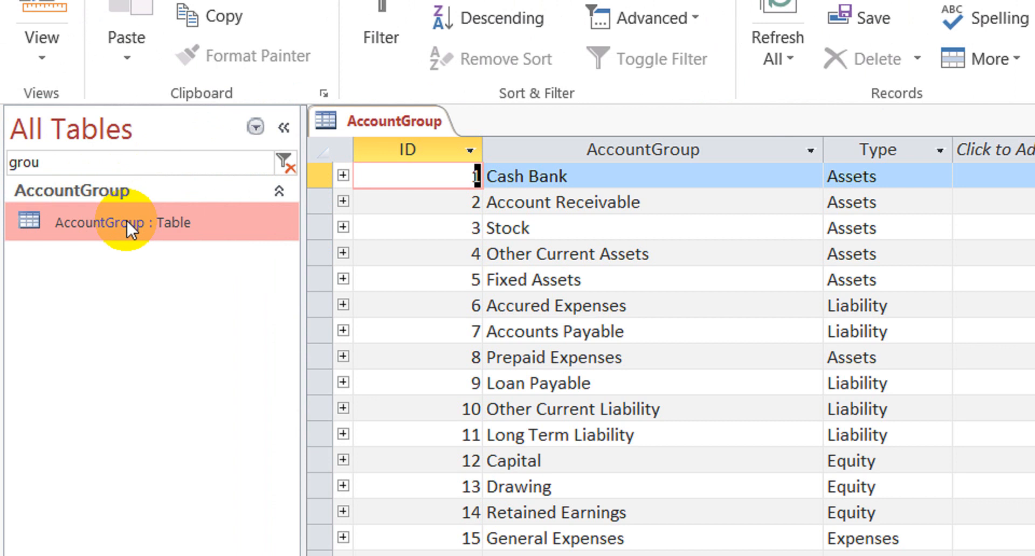
left_click(690, 285)
key("Down")
key("Down")
key("Down")
key("Down")
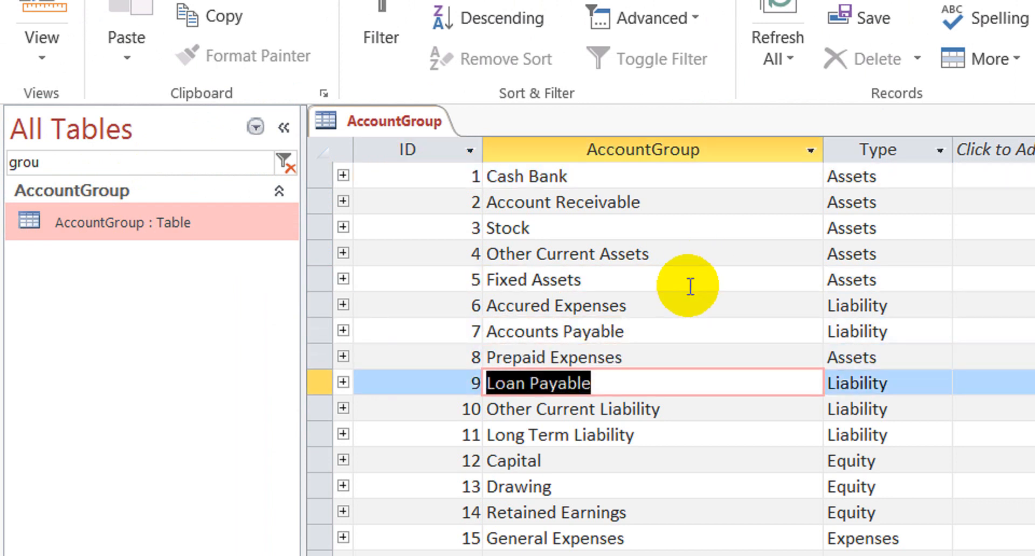
key("Up")
key("Up")
key("Up")
key("Up")
key("Up")
key("Up")
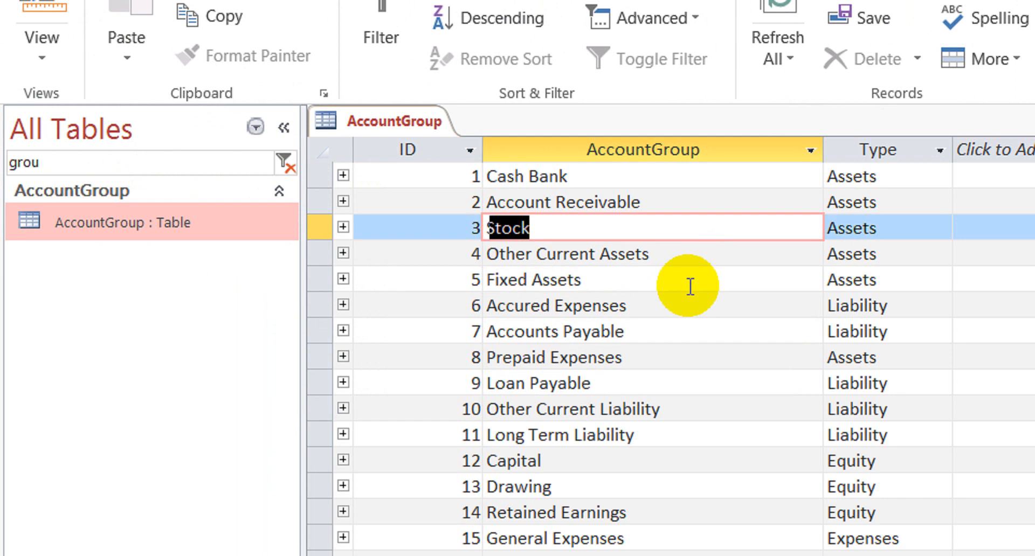
key("Tab")
key("shift+Tab")
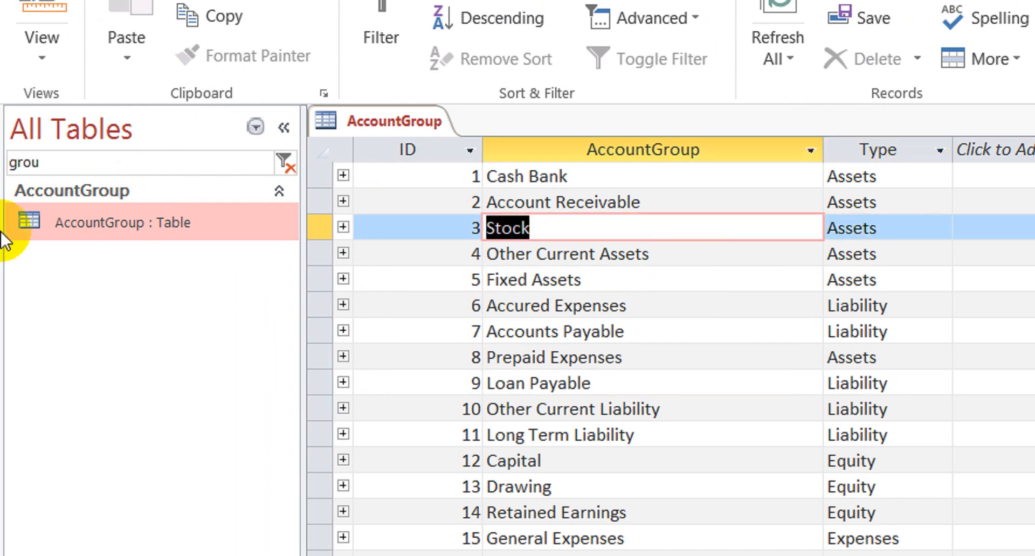
Step: Filter the database objects by "pur" and open PurchaseDiscountLedger, PurchaseLedger and PurchaseReturnLedger in Design view
left_click_drag(70, 161, 2, 152)
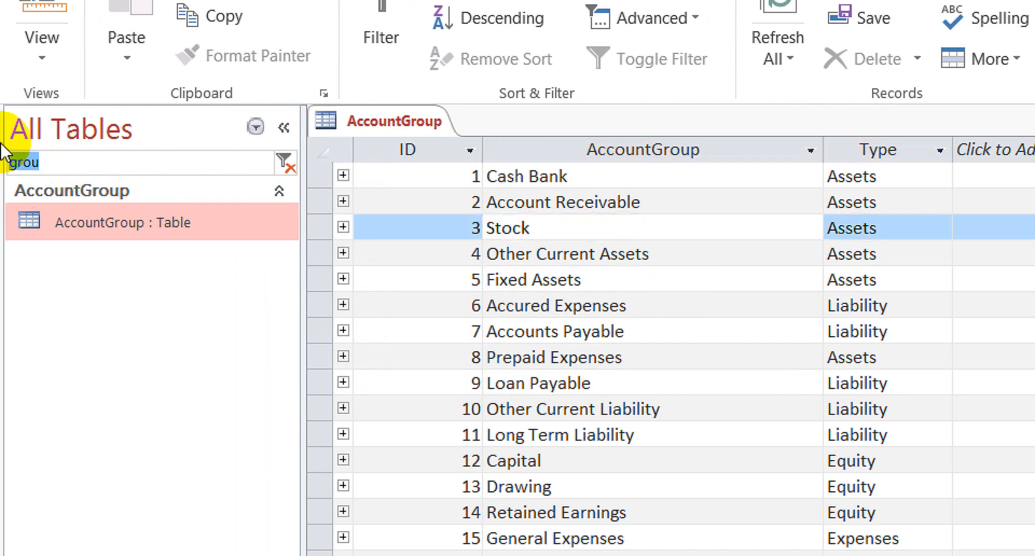
type("pur")
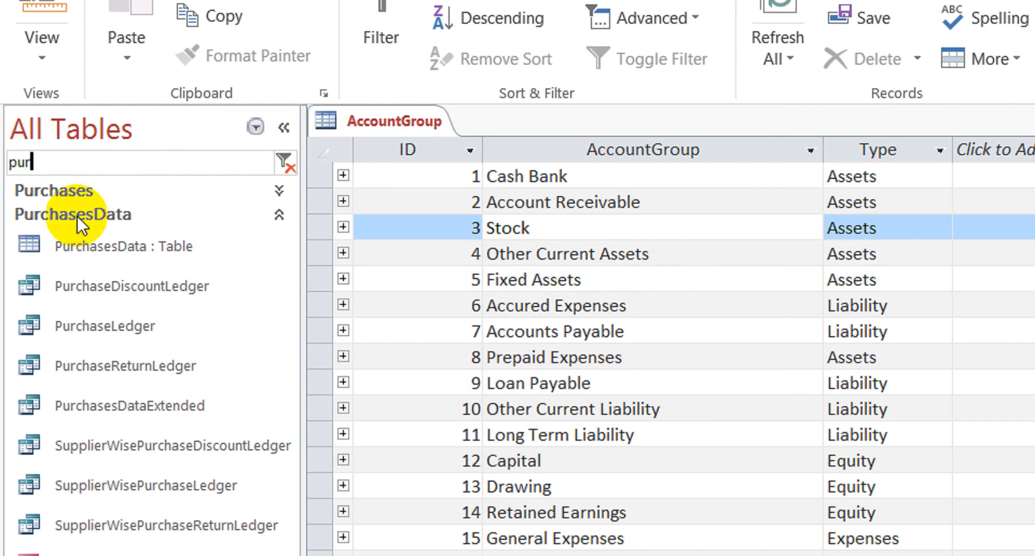
left_click(147, 255)
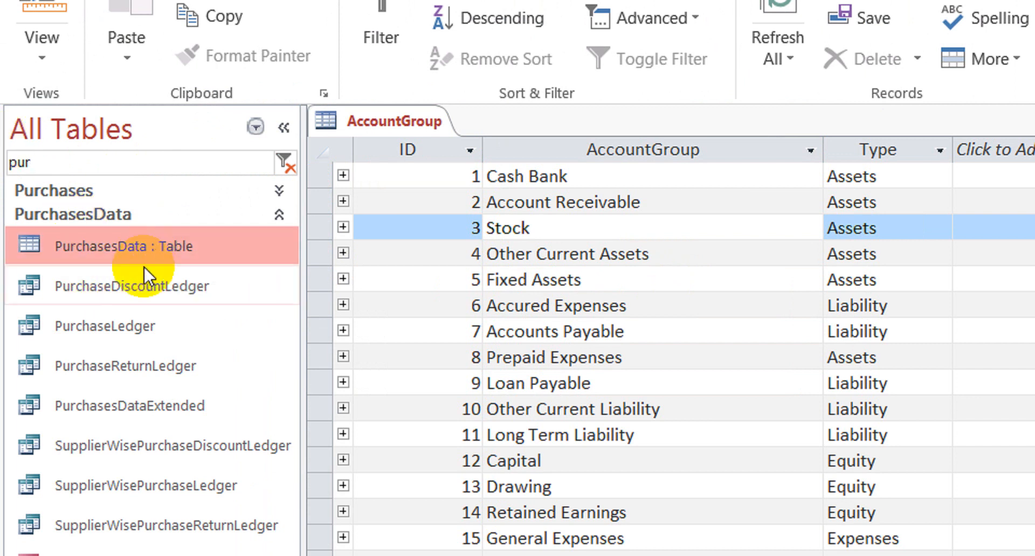
left_click(134, 288)
right_click(134, 289)
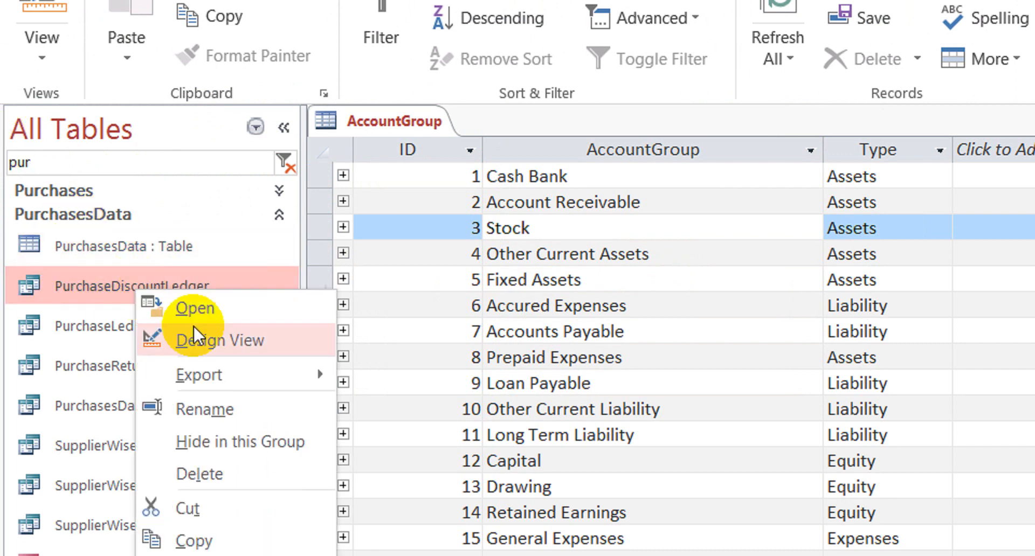
left_click(256, 348)
left_click(108, 326)
right_click(107, 326)
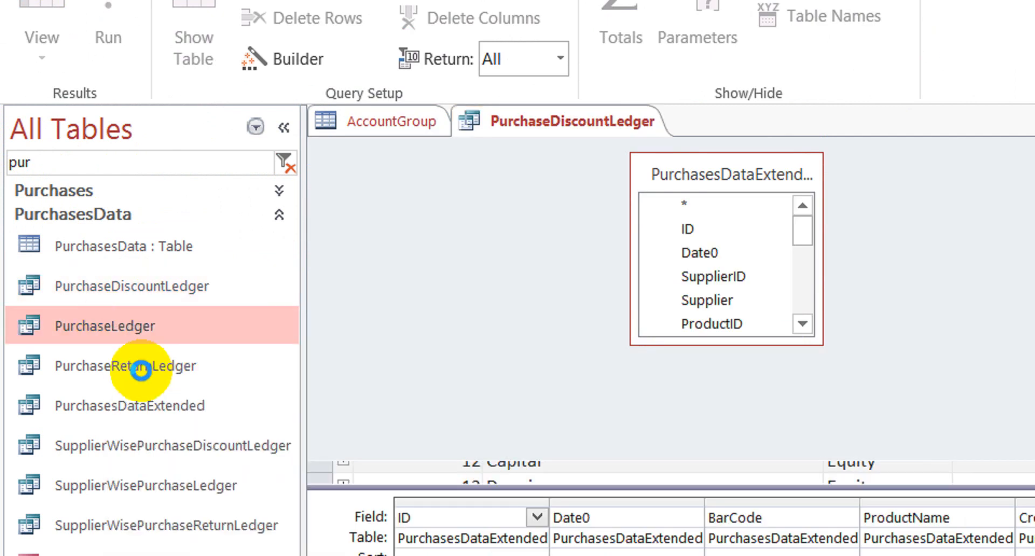
right_click(135, 371)
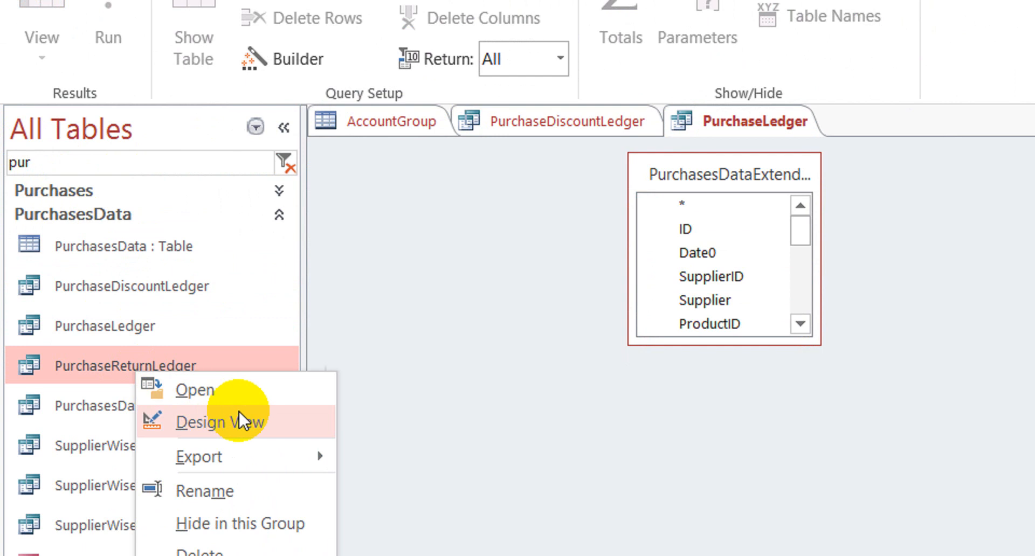
left_click(238, 415)
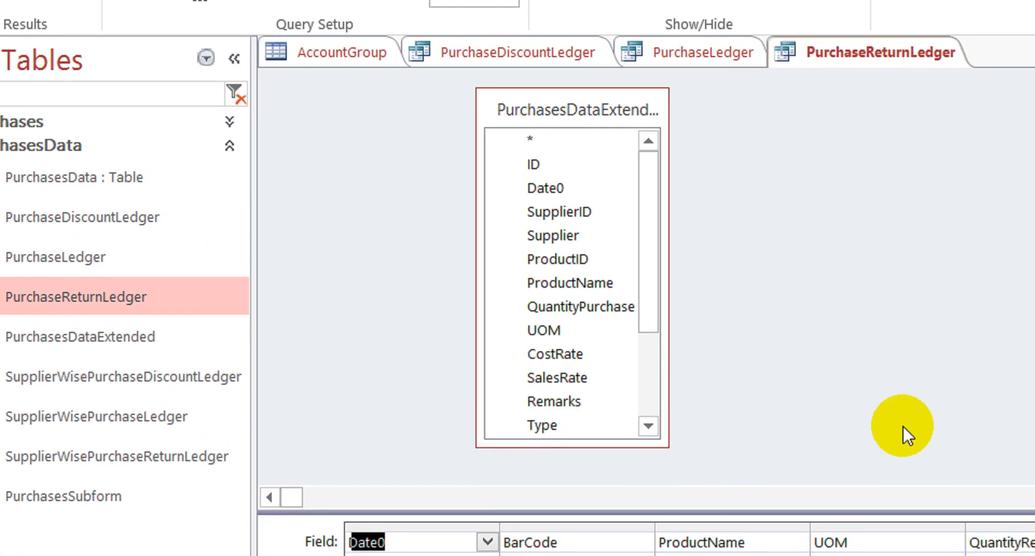
Step: Add the calculated field AccountGroup: "Stock" in the empty column after Balance in the PurchaseReturnLedger query
key("Tab")
key("Tab")
key("Tab")
key("Tab")
key("Tab")
key("Tab")
key("Tab")
key("Tab")
key("Tab")
key("Tab")
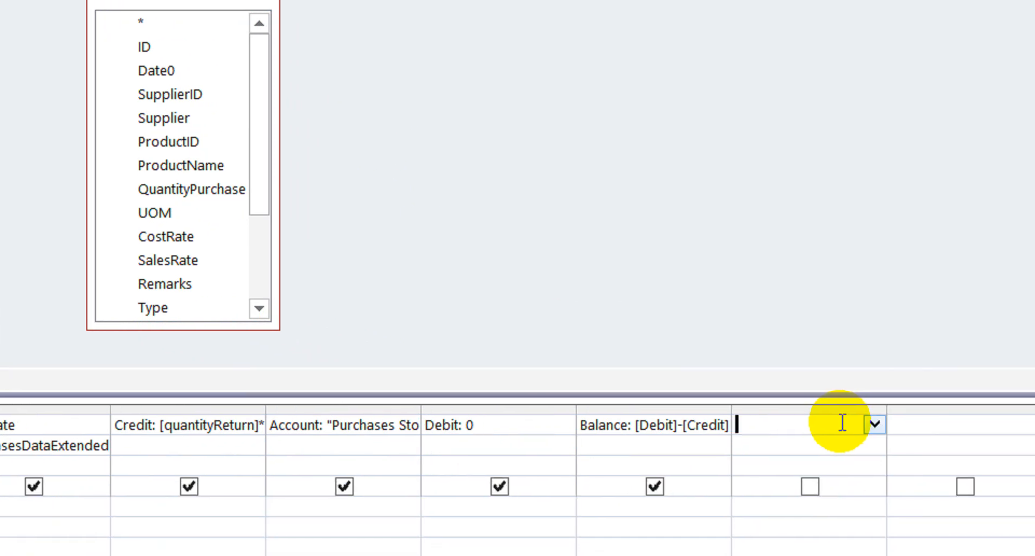
type("AccountGroup:\"Stocl")
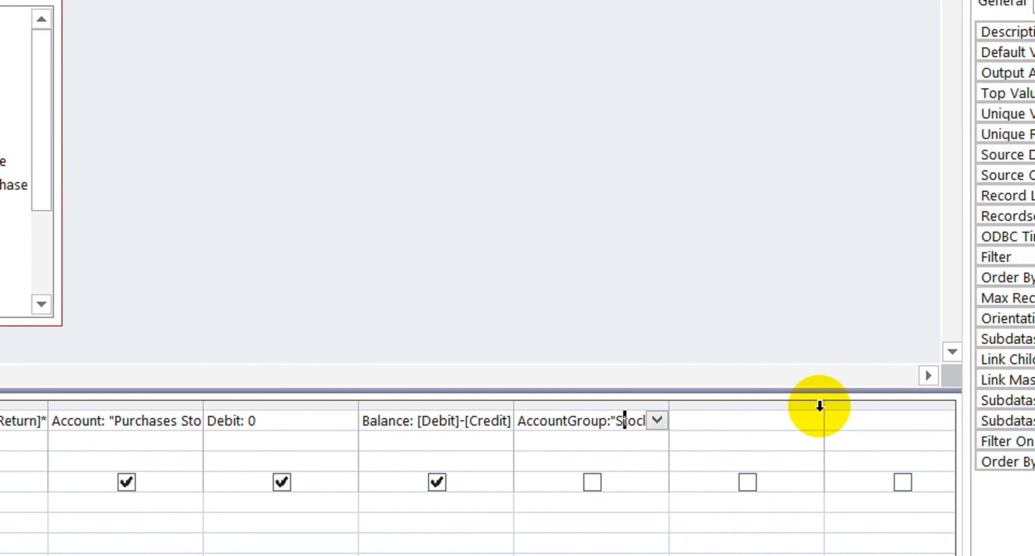
key("Down")
key("Up")
key("Right")
key("Left")
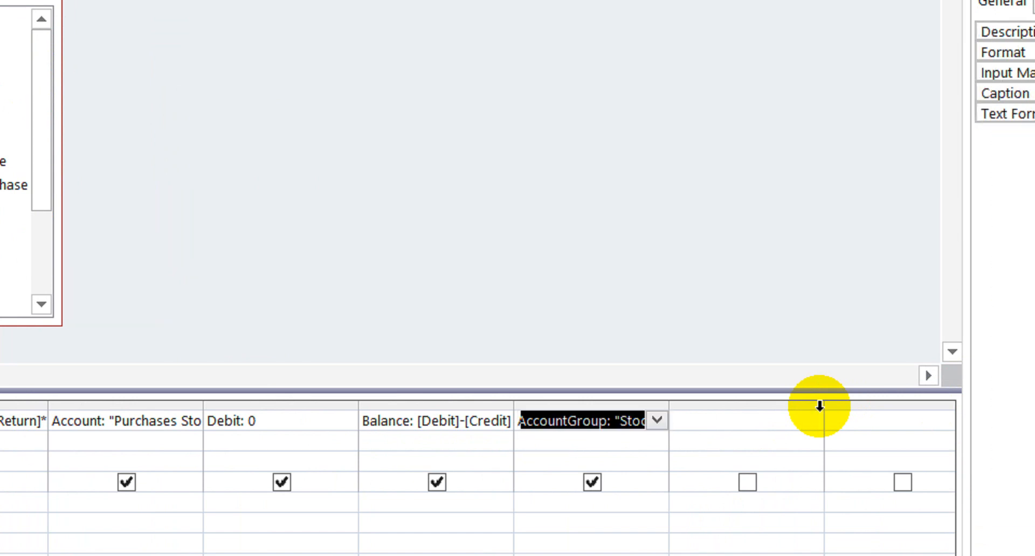
Step: Widen the AccountGroup column in PurchaseReturnLedger and add the calculated field AccountType: "Assets" after it, consulting the AccountGroup table for the type
left_click_drag(669, 403, 768, 399)
key("Down")
key("Up")
key("Right")
type("Account")
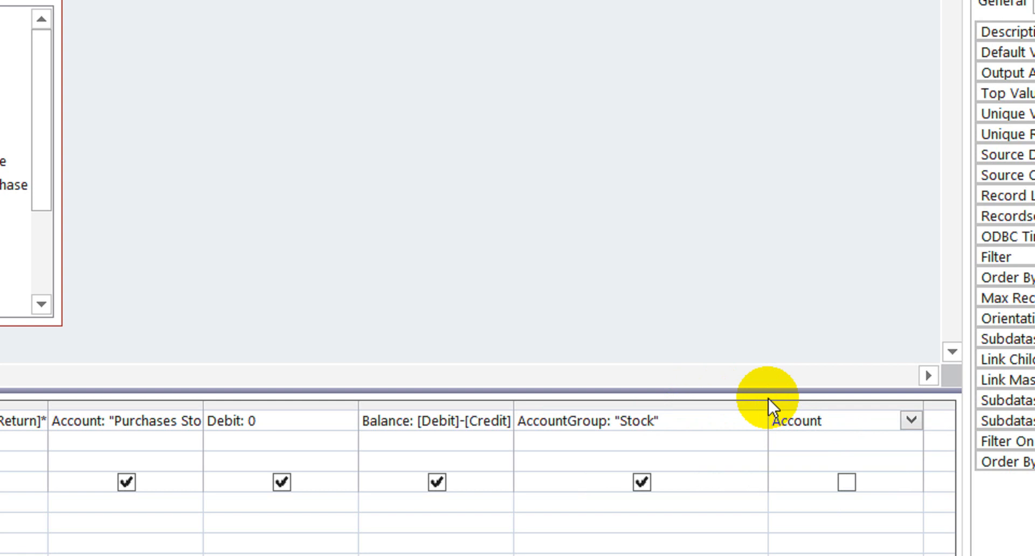
type("Type:")
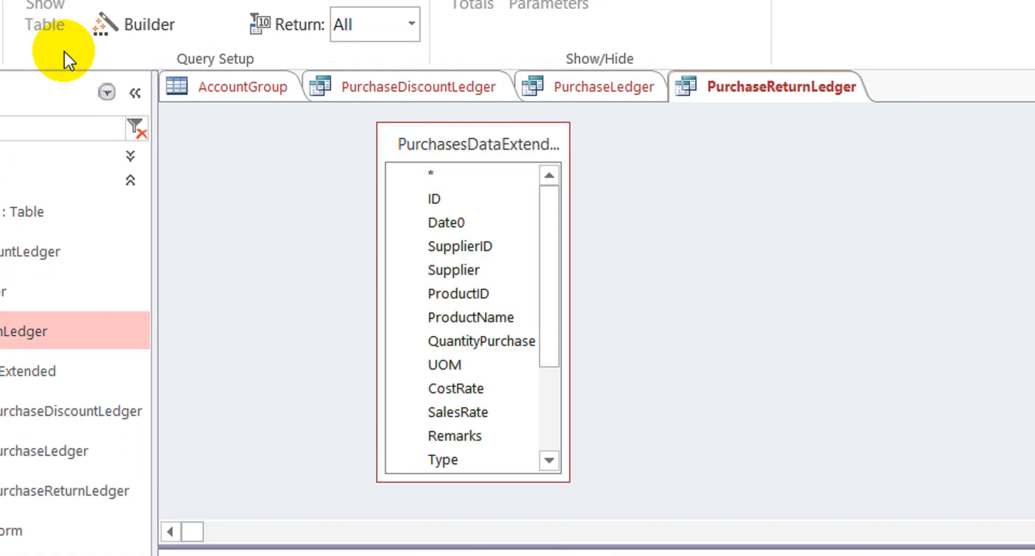
left_click(233, 91)
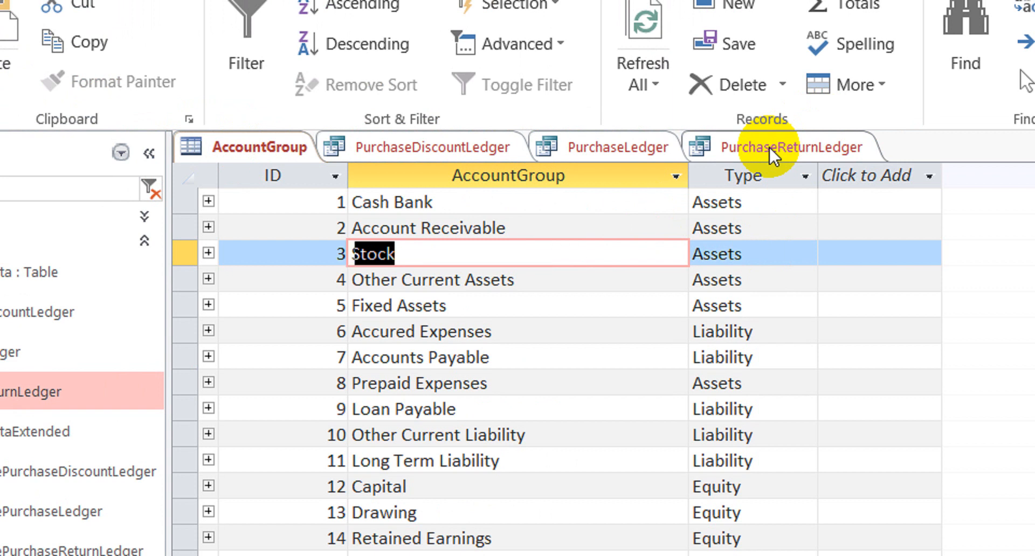
left_click(769, 147)
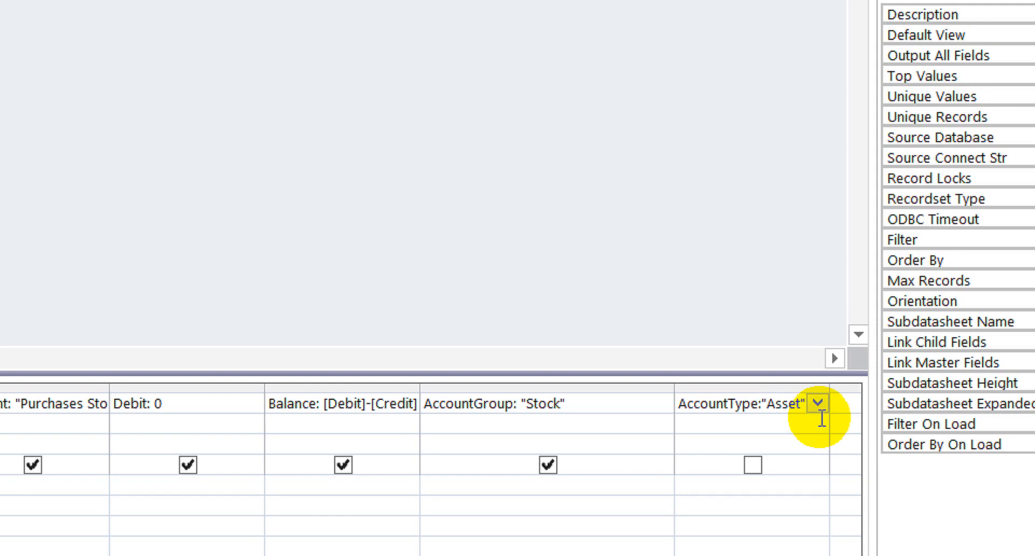
type("s")
key("Down")
key("Up")
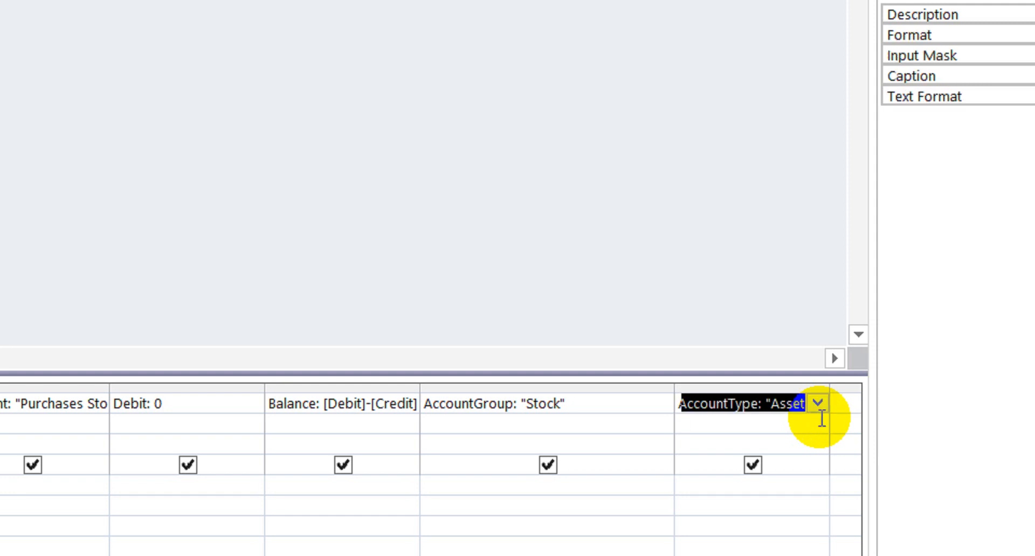
Step: Check the Type of the Stock group in the AccountGroup table, then return to the PurchaseReturnLedger query
left_click(115, 121)
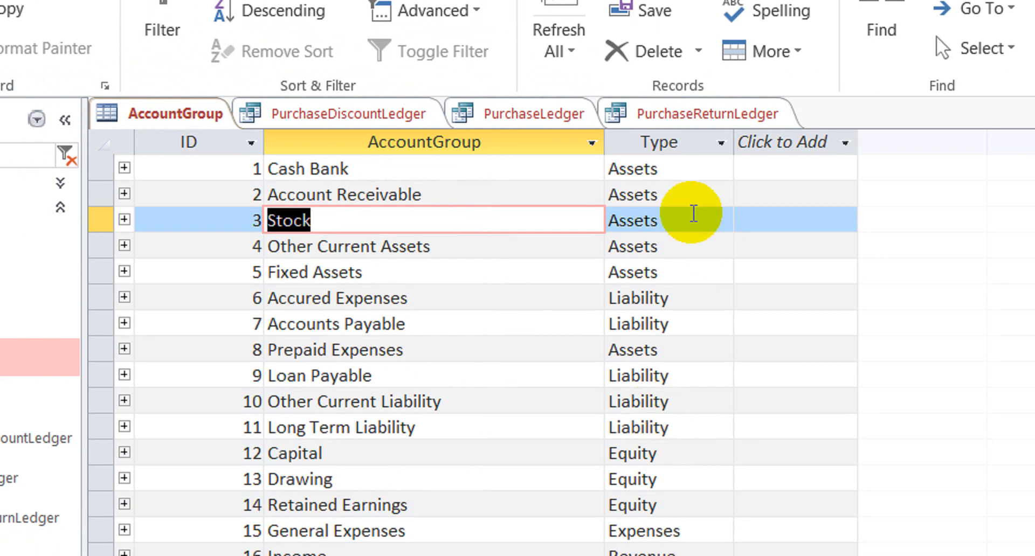
left_click(694, 231)
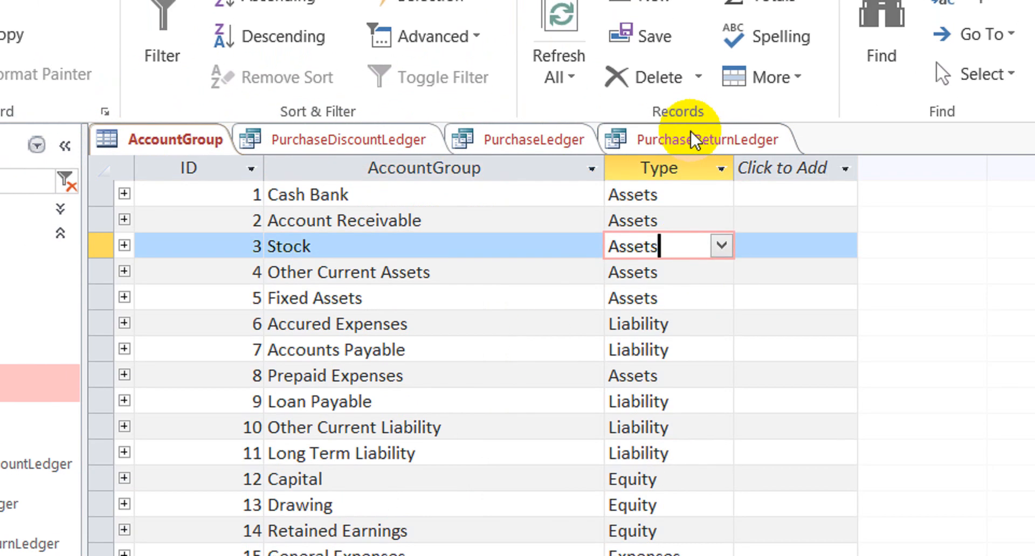
left_click(696, 114)
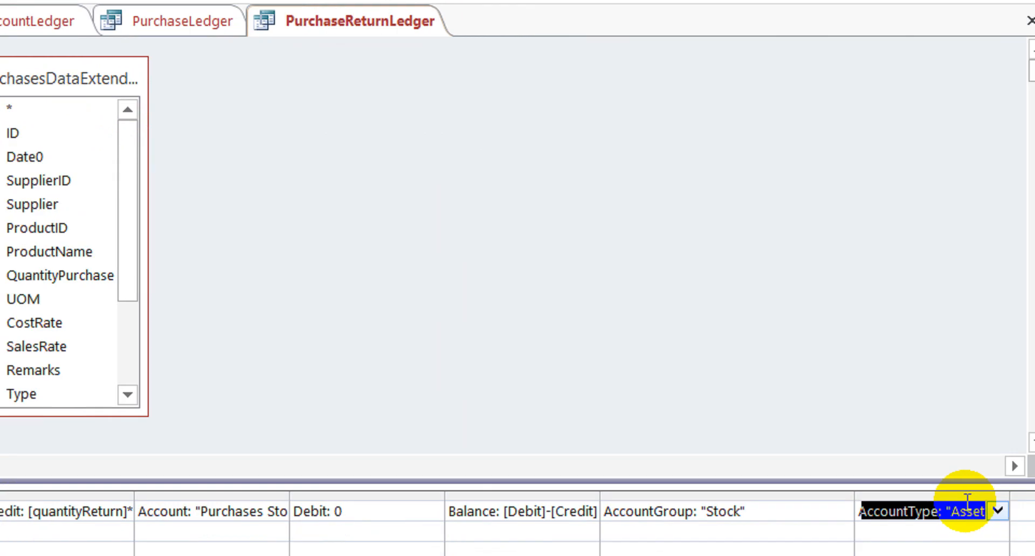
Step: Copy the AccountGroup: "Stock" field from PurchaseReturnLedger into the empty column after Balance in the PurchaseLedger query
key("Down")
key("Up")
key("Left")
key("ctrl+c")
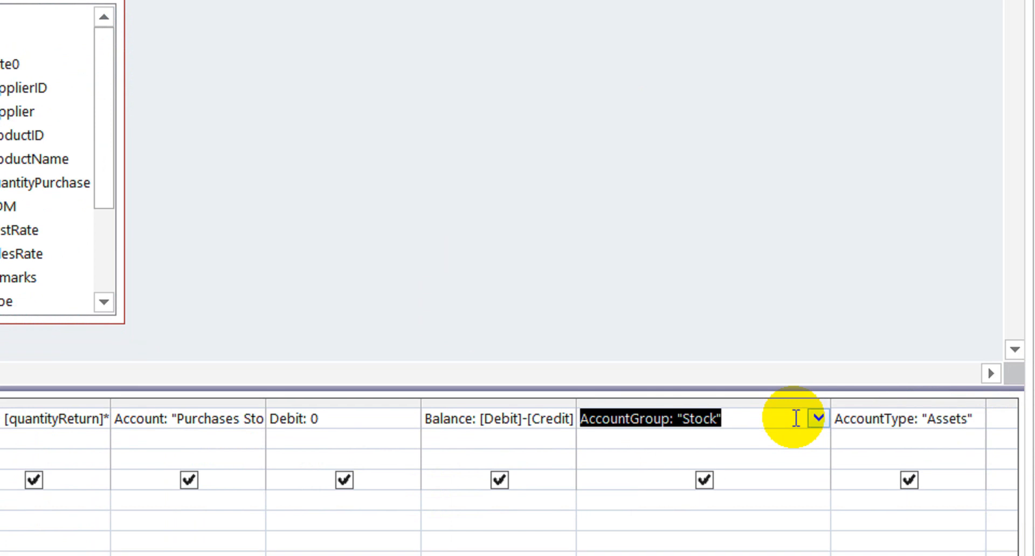
left_click(210, 129)
left_click(559, 426)
key("Tab")
key("Tab")
key("Tab")
key("Tab")
key("Tab")
key("Tab")
key("Tab")
key("Tab")
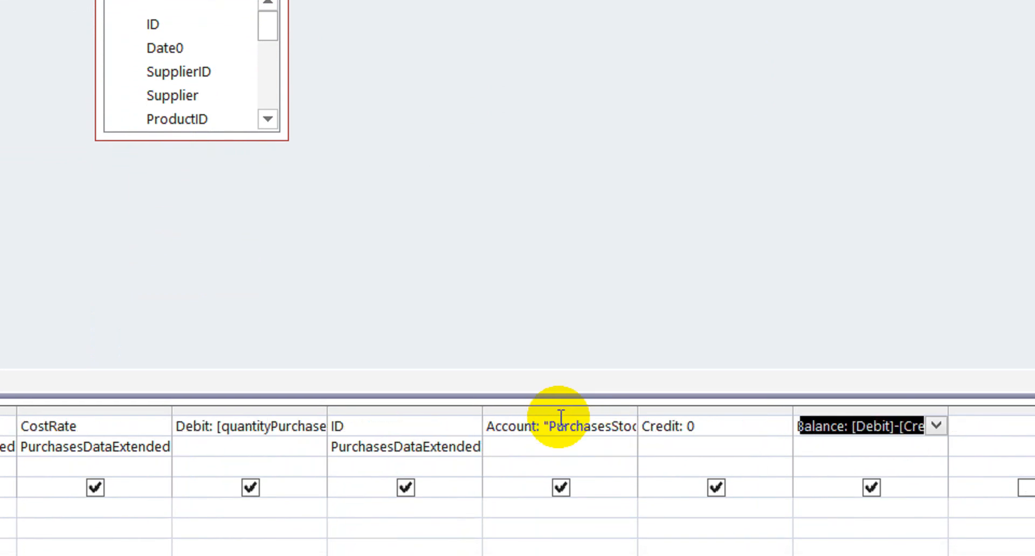
key("ctrl+v")
key("Down")
key("Up")
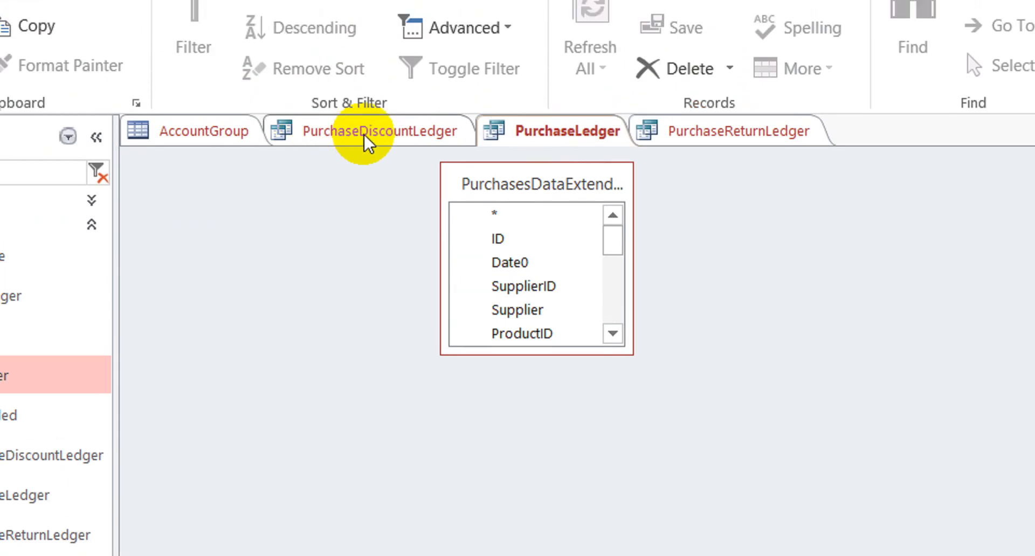
Step: Add the copied AccountGroup: "Stock" field in the empty column after Balance in the PurchaseDiscountLedger query
left_click(369, 107)
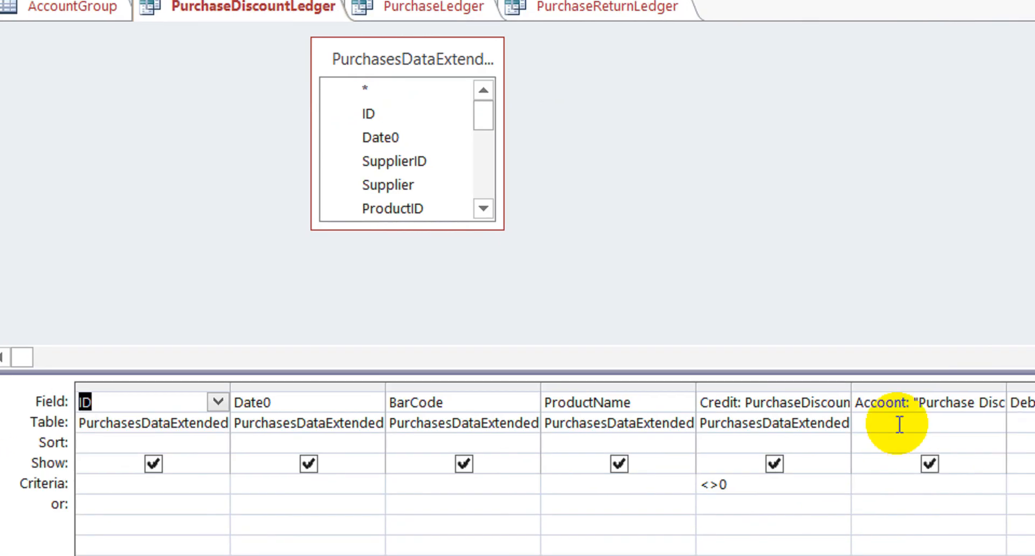
key("Tab")
key("Tab")
key("Tab")
key("Tab")
key("Tab")
key("Tab")
key("Tab")
key("Tab")
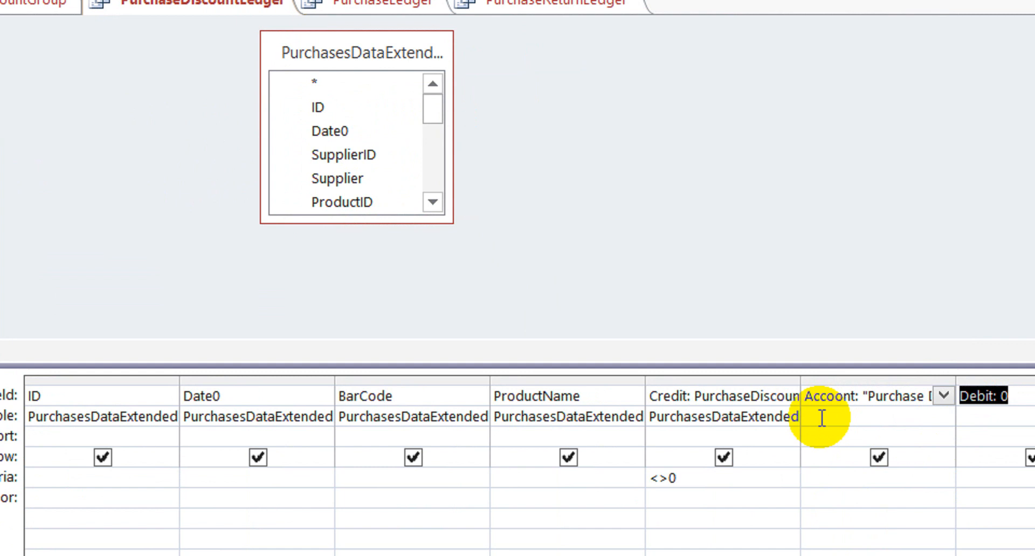
key("Down")
key("Up")
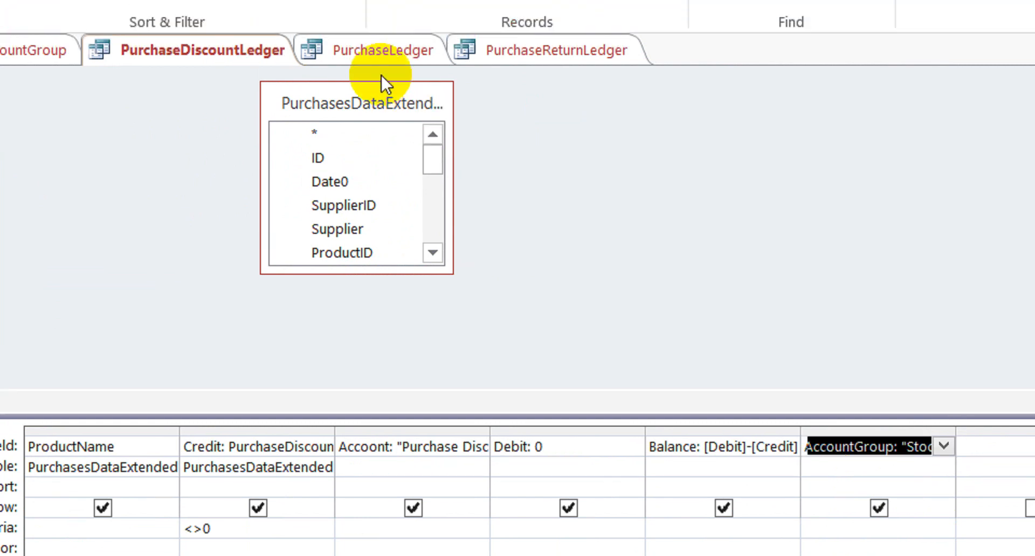
Step: Copy the AccountType: "Assets" field from PurchaseReturnLedger into the empty column after AccountGroup in the PurchaseLedger query
left_click(367, 53)
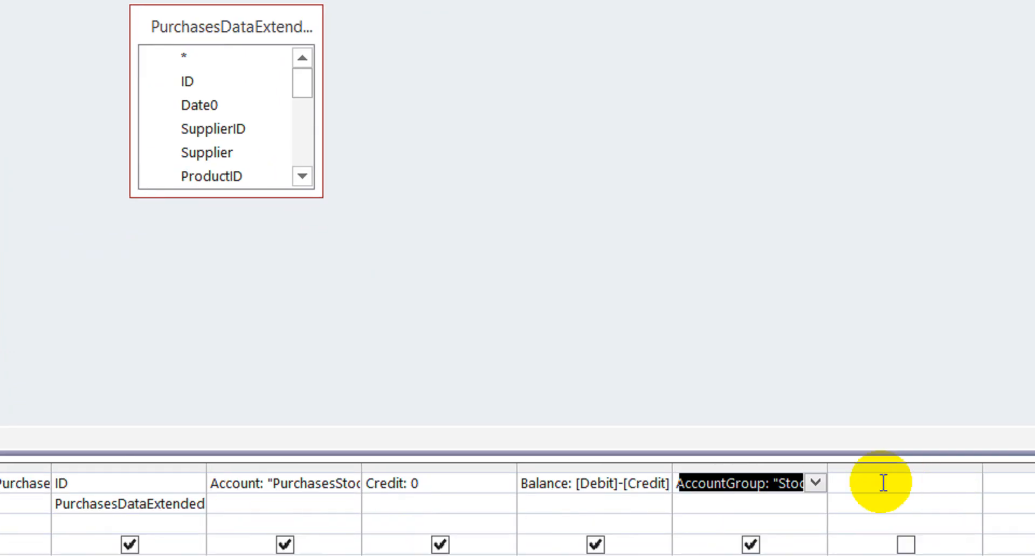
left_click(846, 443)
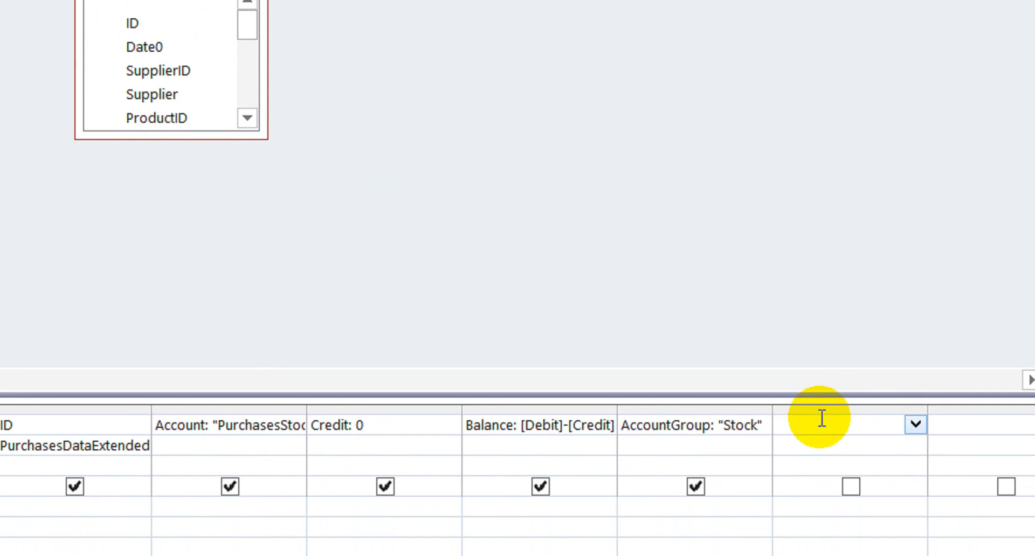
key("Down")
key("Up")
key("Delete")
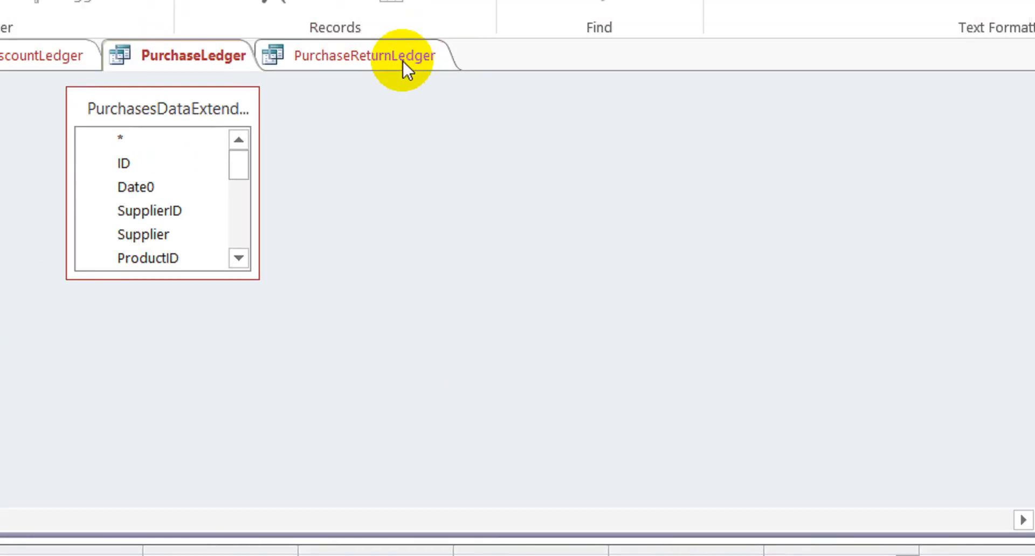
left_click(377, 116)
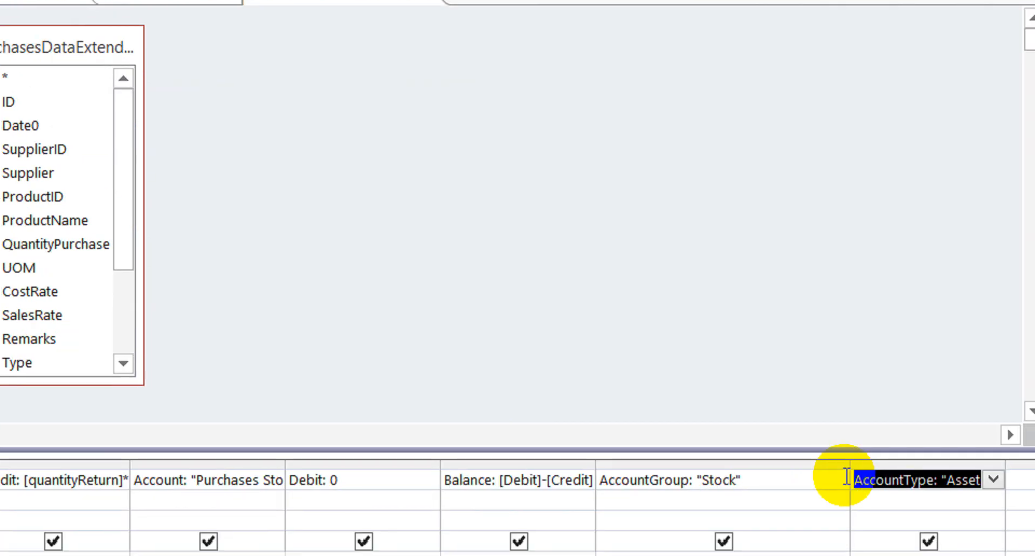
left_click(193, 33)
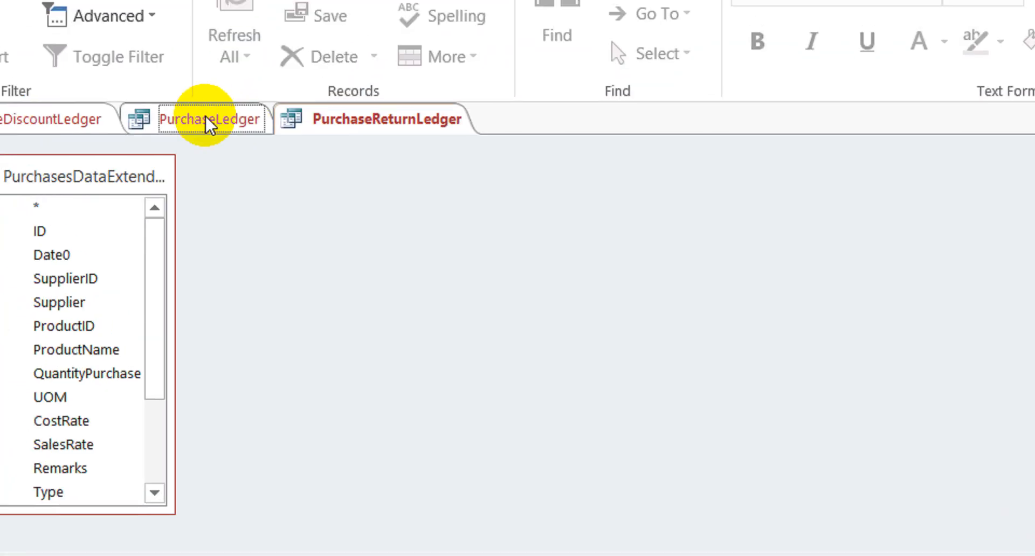
type("AccountType: \"Assets\"")
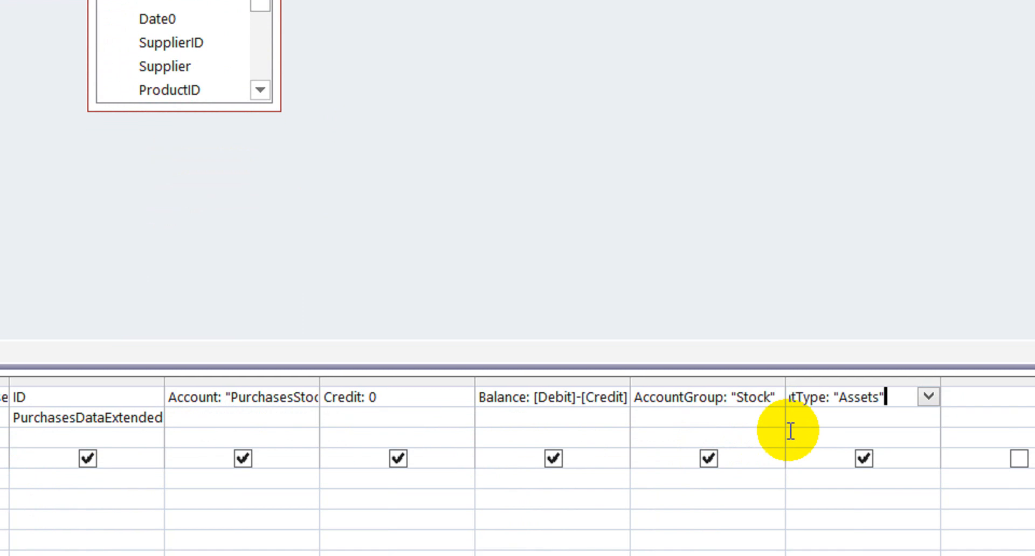
Step: Add the calculated field AccountType: "Assets" in the empty column after AccountGroup in the PurchaseDiscountLedger query
left_click(195, 115)
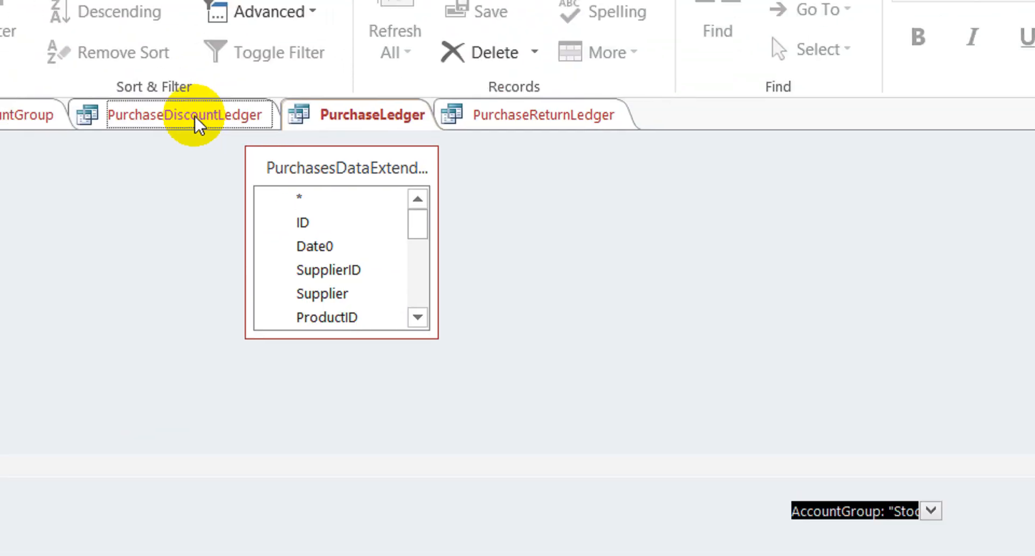
left_click(1018, 511)
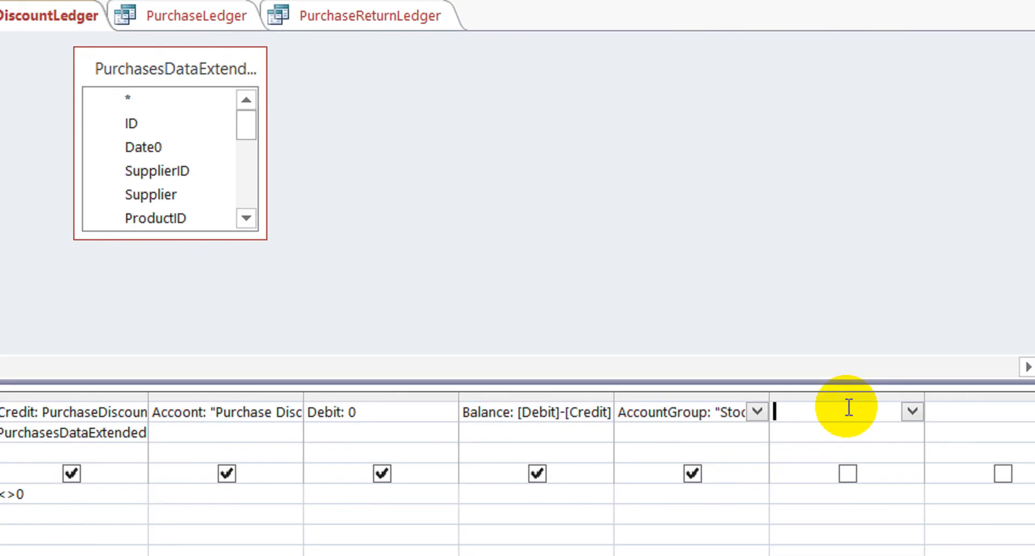
type("AccountType: \"Assets\"")
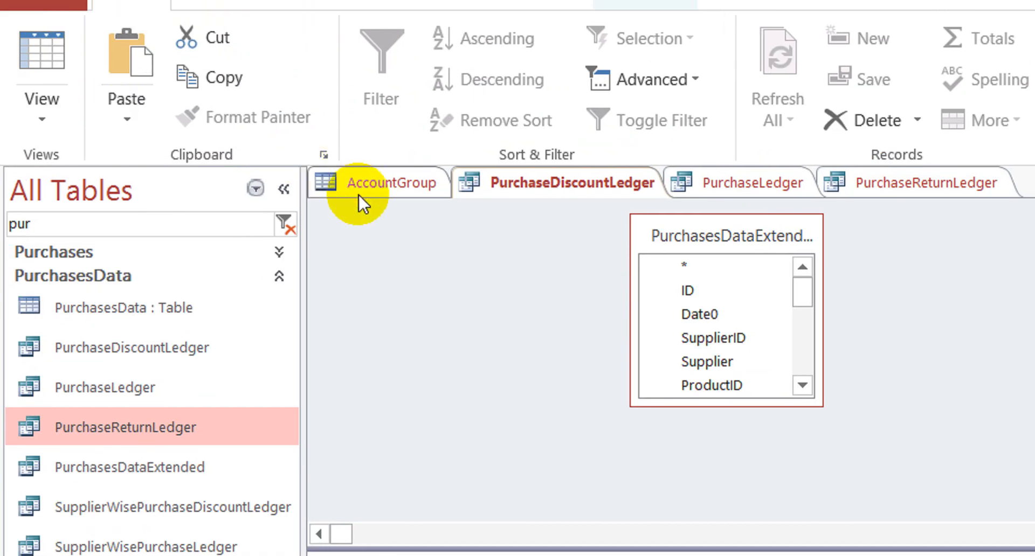
Step: Close the AccountGroup table and all purchase ledger queries together, saving the changes to each
right_click(377, 182)
left_click(460, 266)
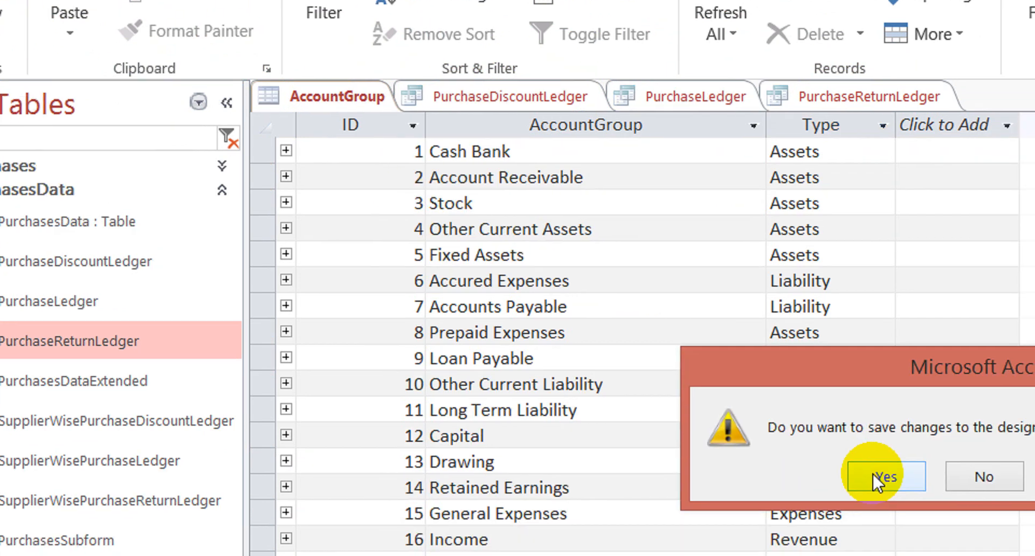
left_click(842, 445)
left_click(842, 445)
left_click(844, 446)
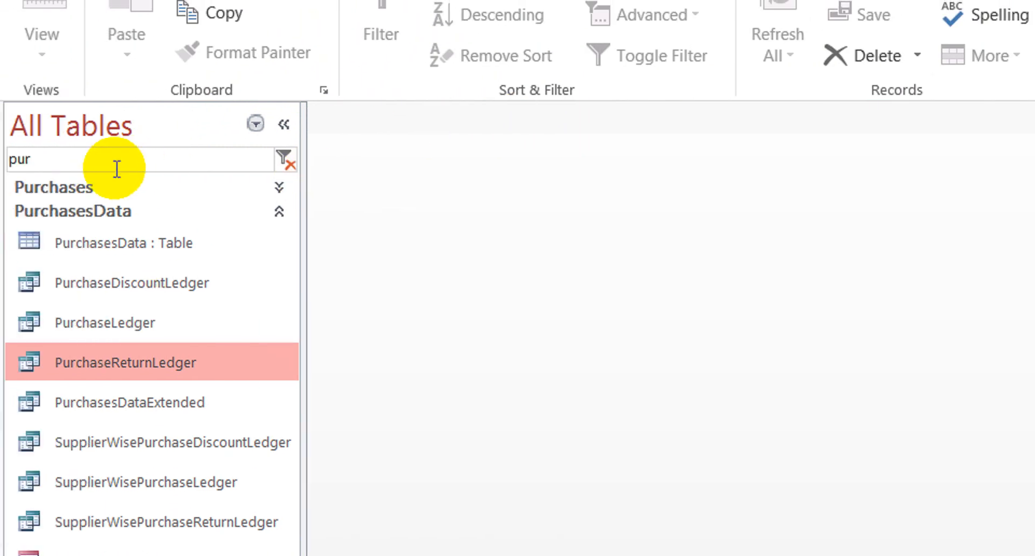
Step: Replace the object search text with "sales" to list the sales tables and queries
left_click(5, 161)
left_click_drag(115, 166, 8, 157)
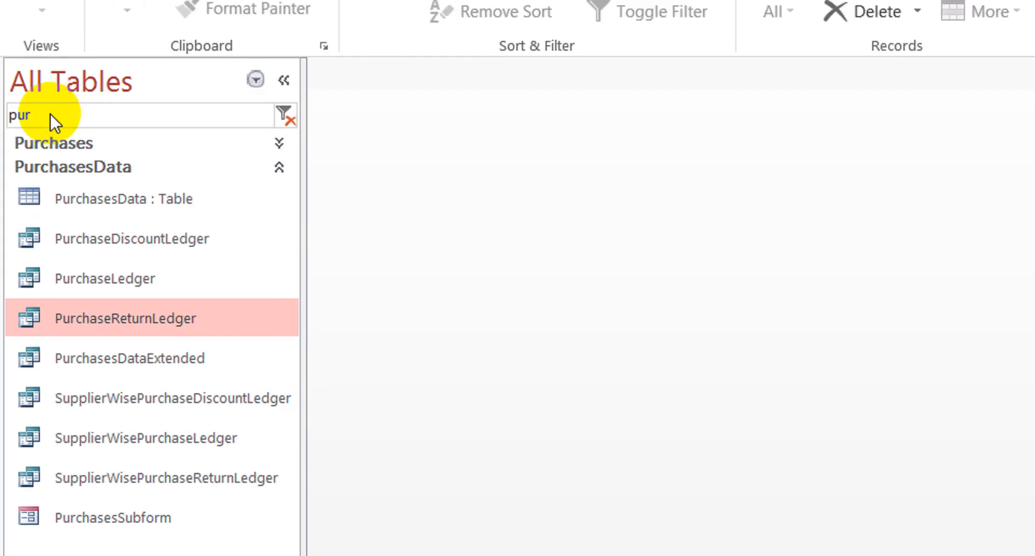
left_click(50, 125)
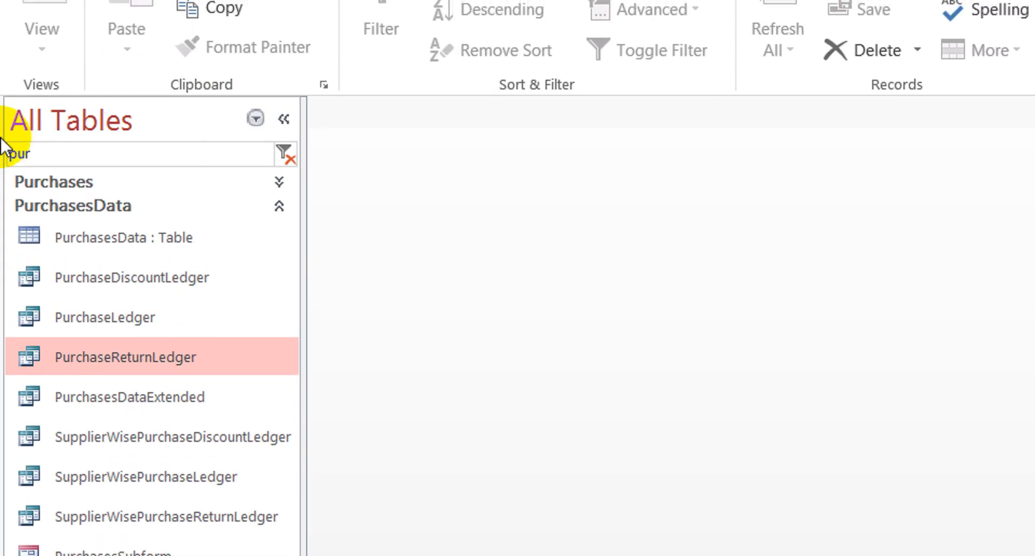
left_click_drag(74, 154, 4, 154)
type("sales")
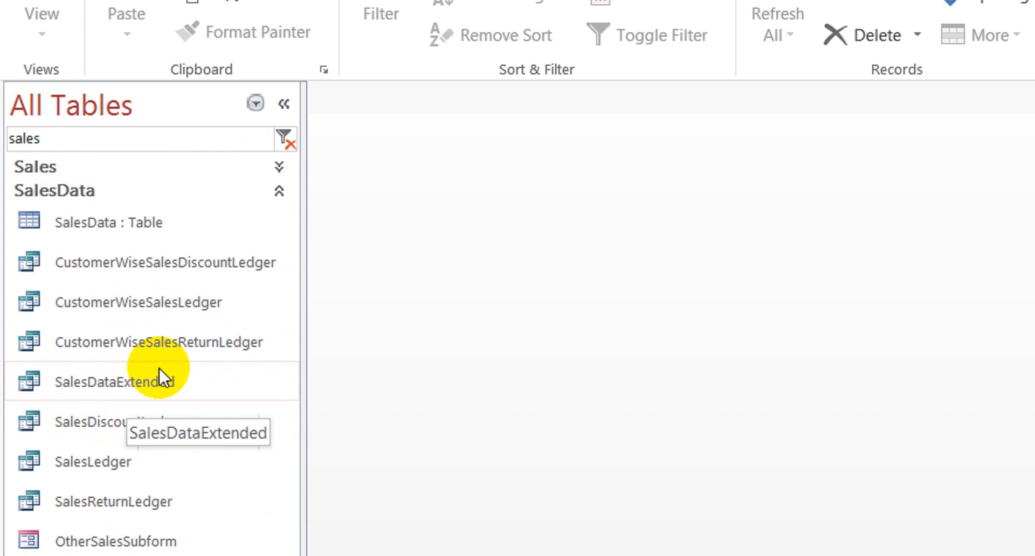
Step: Open the SalesDiscountLedger, SalesLedger and SalesReturnLedger queries in Design View
left_click(128, 382)
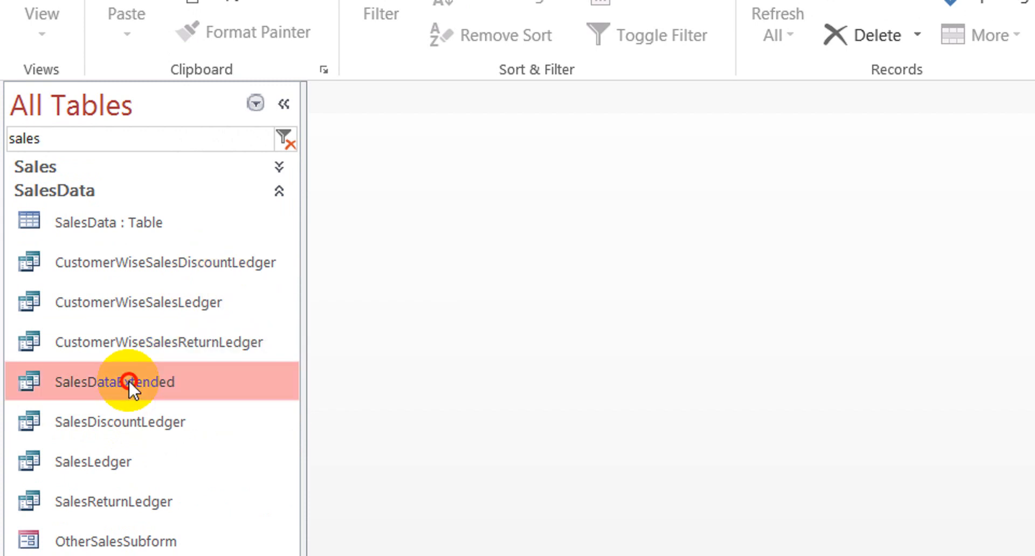
double_click(110, 414)
right_click(110, 415)
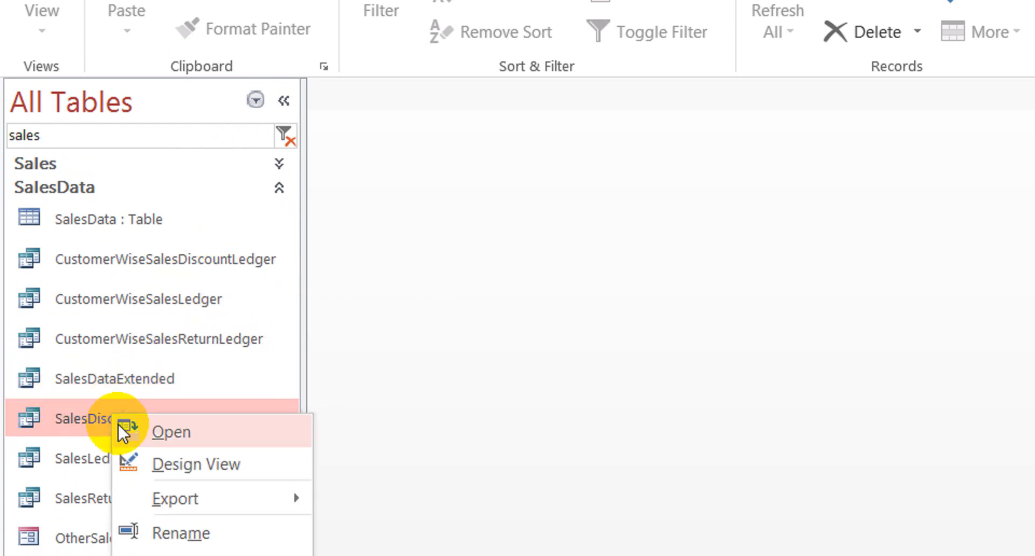
left_click(194, 470)
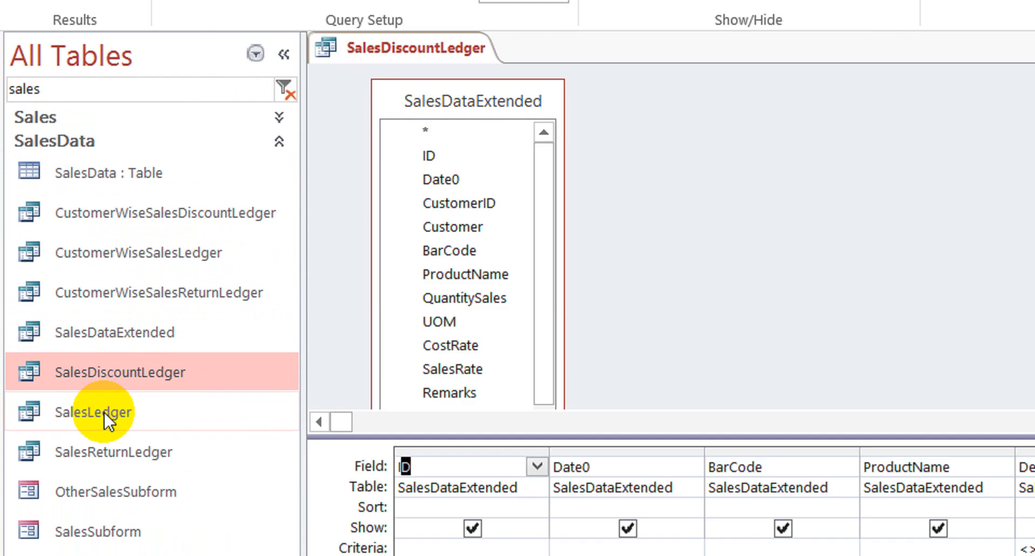
left_click(93, 415)
right_click(93, 412)
left_click(200, 464)
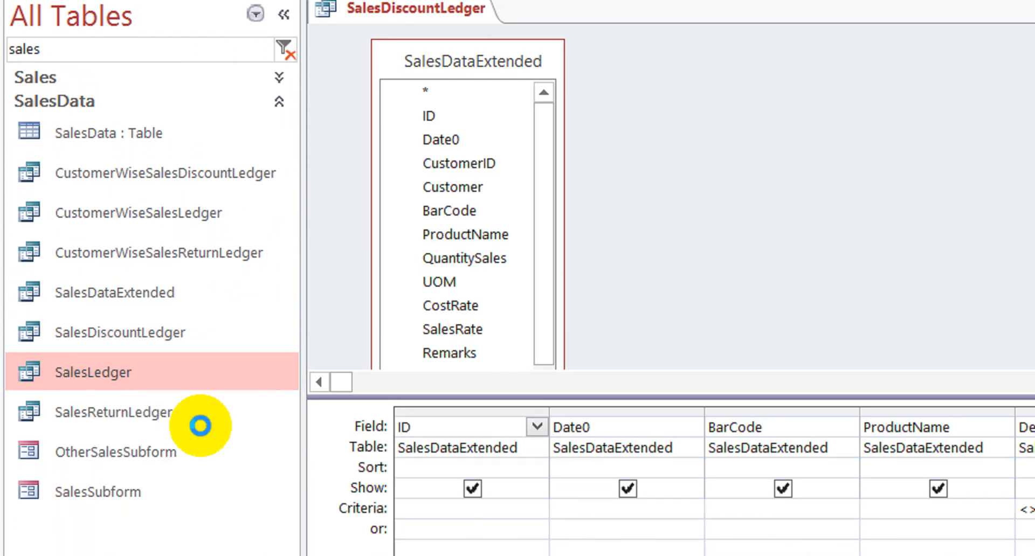
left_click(131, 413)
right_click(132, 413)
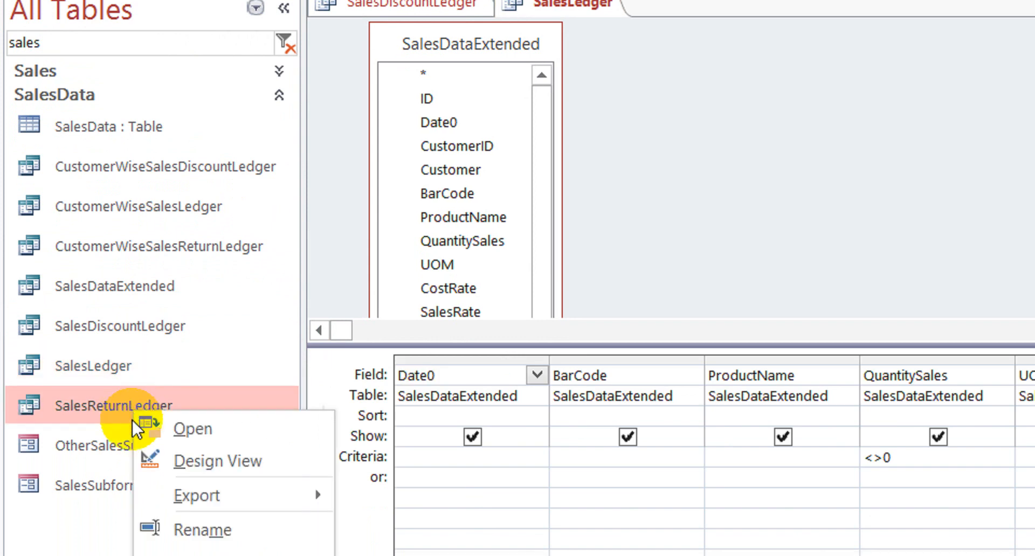
left_click(206, 462)
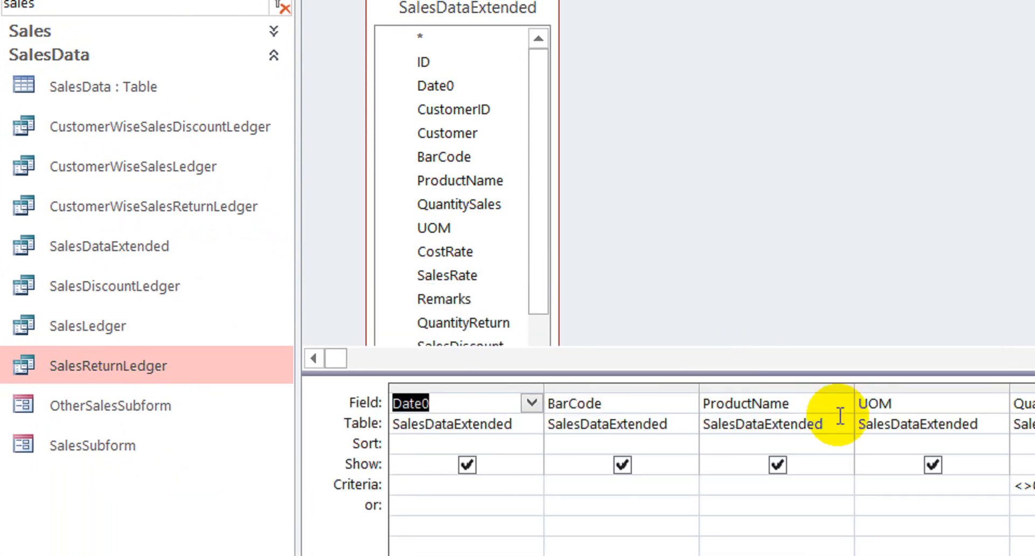
Step: Examine the fields of the SalesReturnLedger query through to its last columns for the account group and type
left_click(849, 404)
left_click(849, 405)
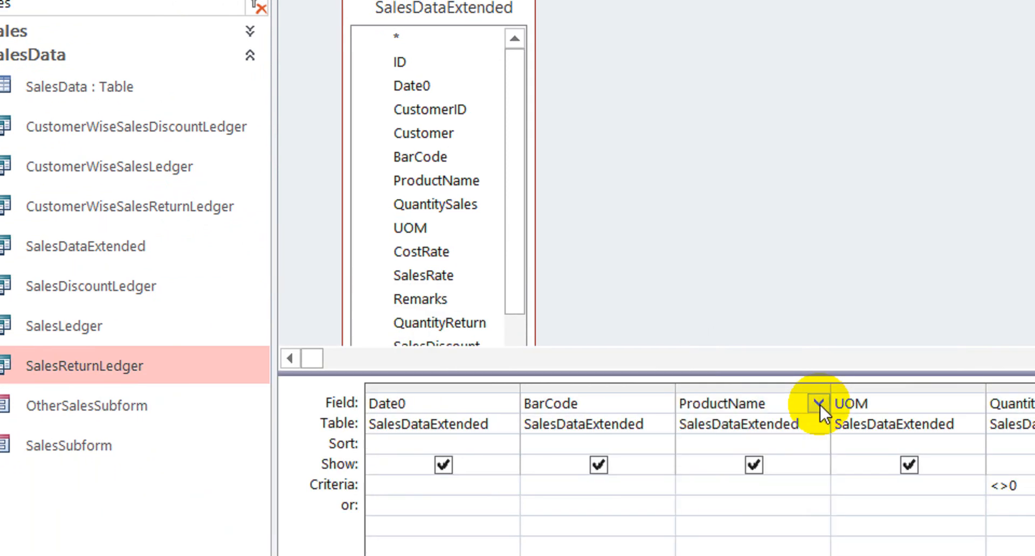
key("Tab")
key("Tab")
key("Tab")
key("Tab")
key("Tab")
key("Tab")
key("Tab")
key("Tab")
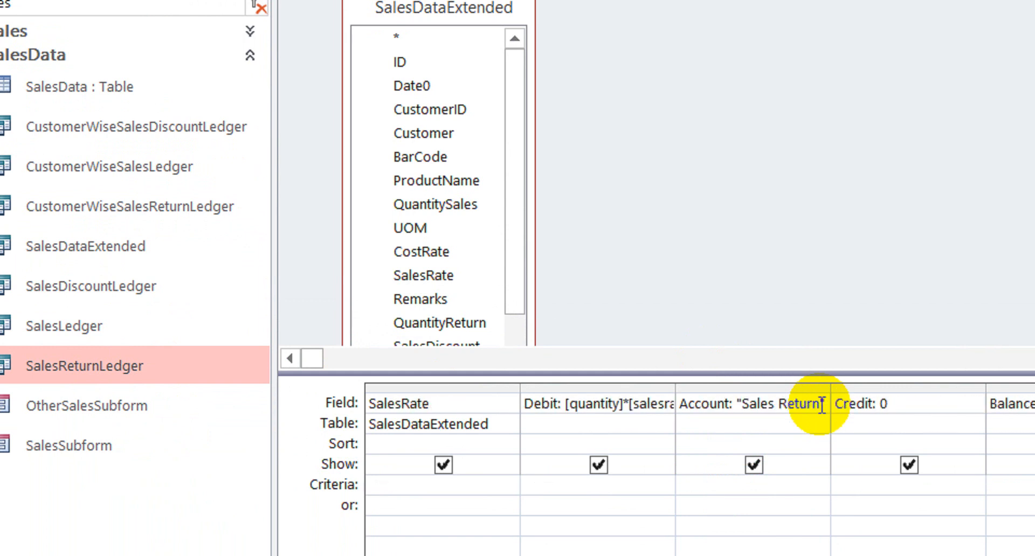
key("Tab")
key("Tab")
key("Tab")
key("Tab")
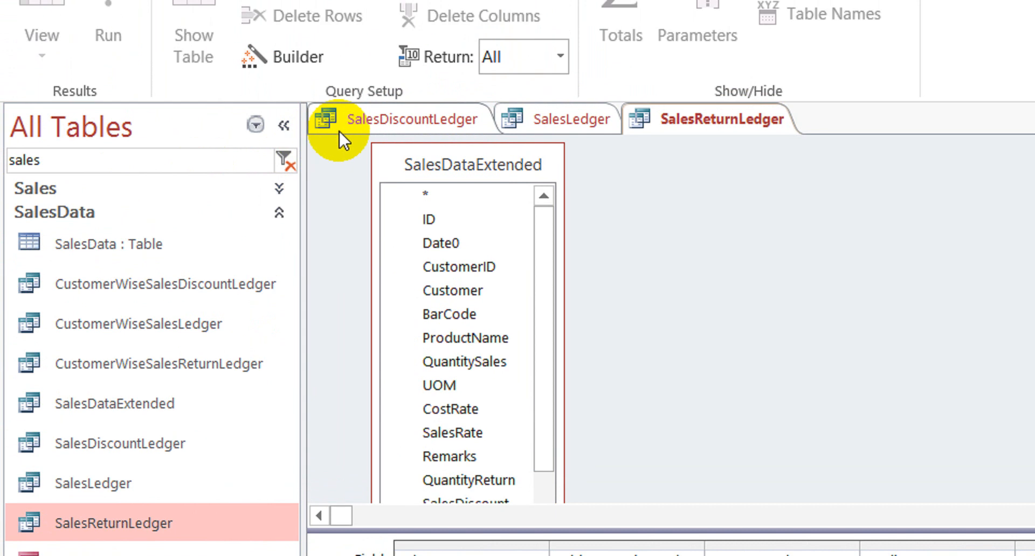
Step: Close all open sales ledger queries and filter the object list by "cus"
left_click(262, 15)
right_click(358, 141)
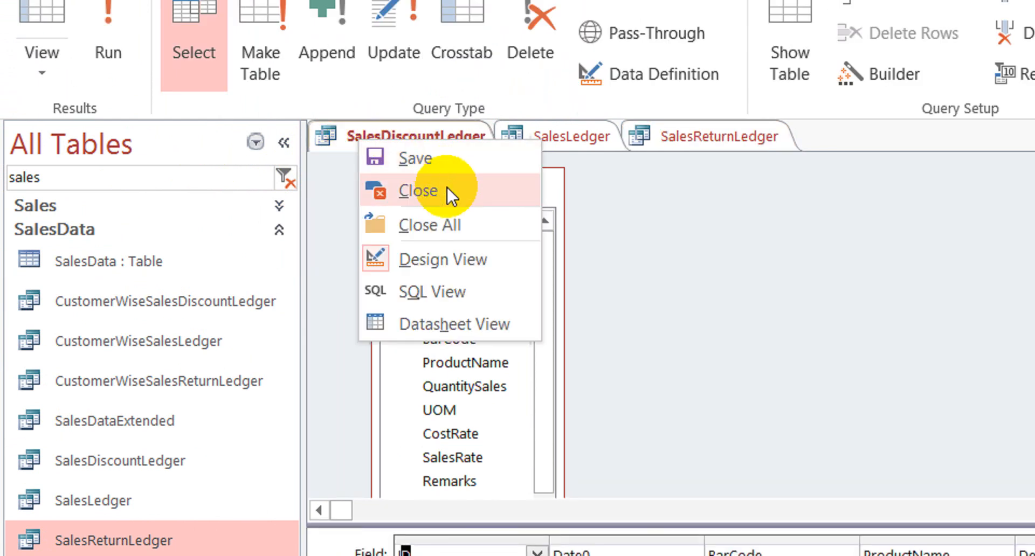
left_click(468, 218)
left_click_drag(123, 180, 3, 181)
type("cus")
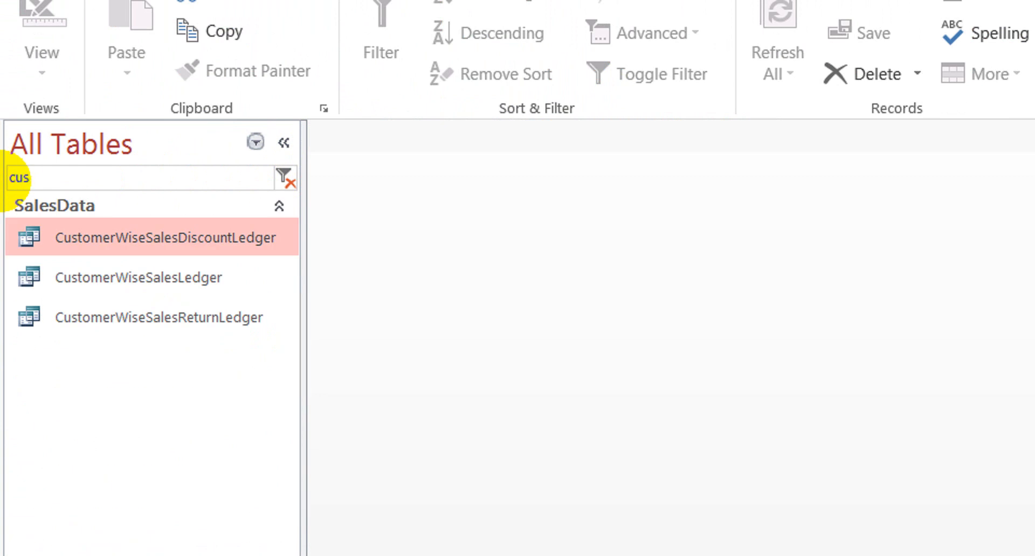
Step: Open the CustomerWiseSalesDiscountLedger, CustomerWiseSalesLedger and CustomerWiseSalesReturnLedger queries in Design View
double_click(155, 240)
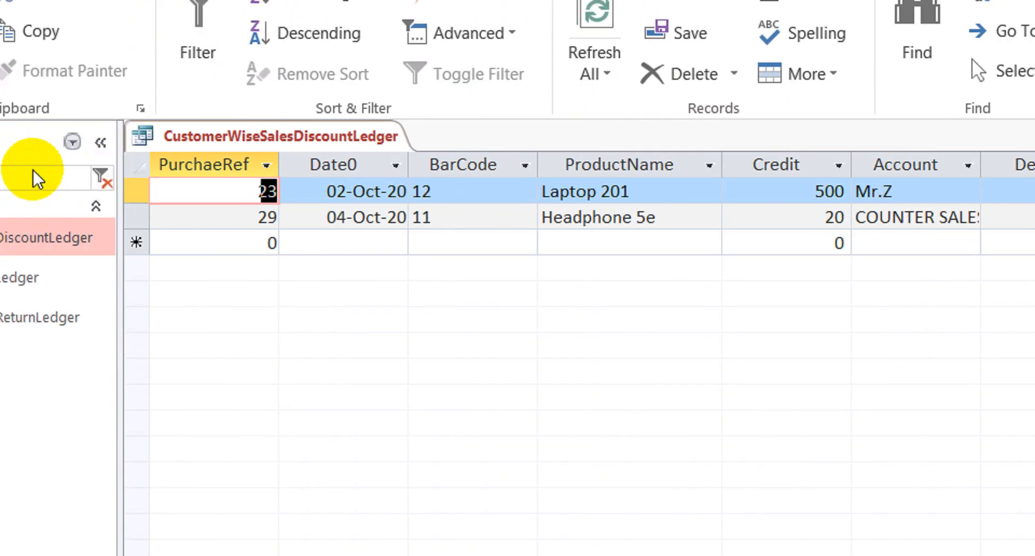
right_click(164, 254)
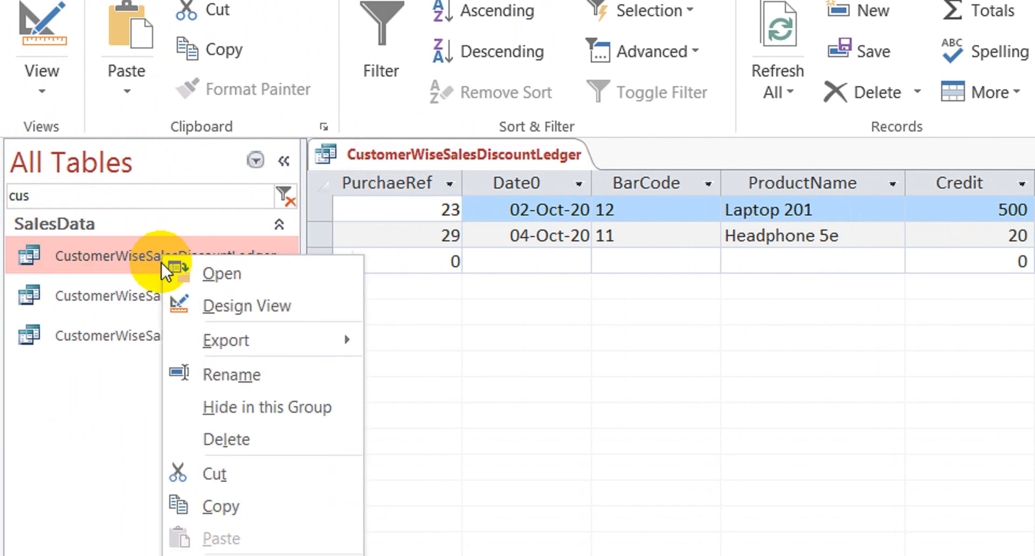
left_click(257, 303)
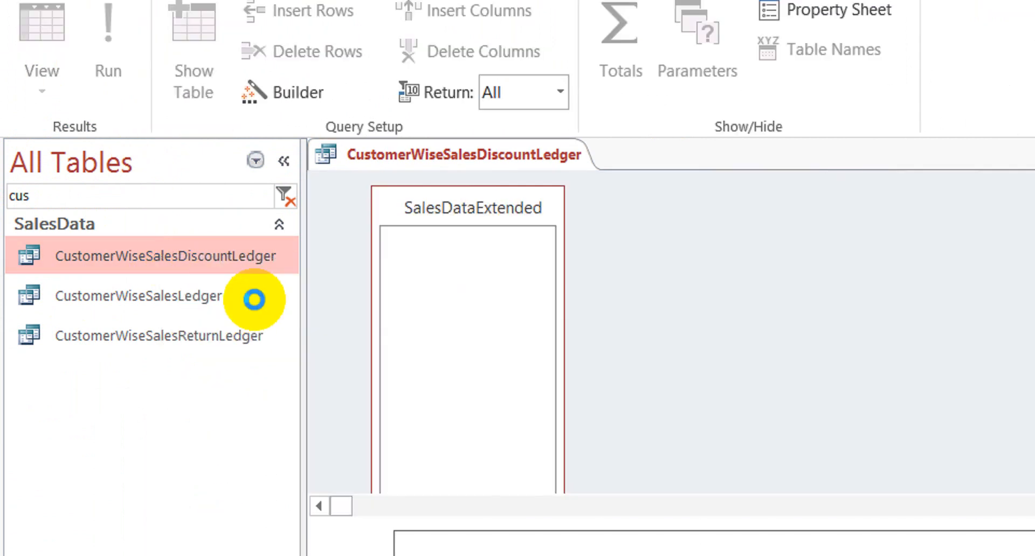
right_click(164, 298)
left_click(250, 350)
right_click(167, 338)
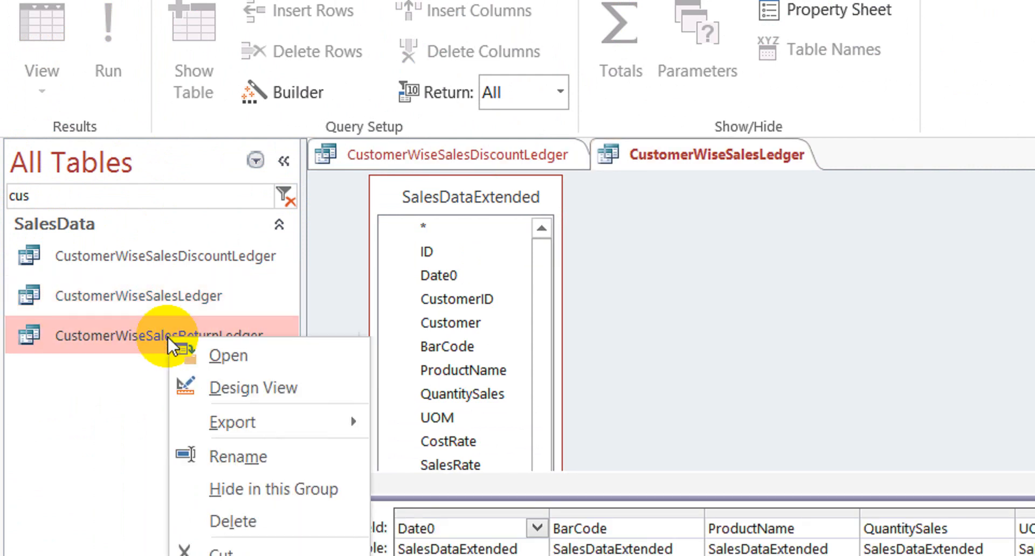
left_click(257, 387)
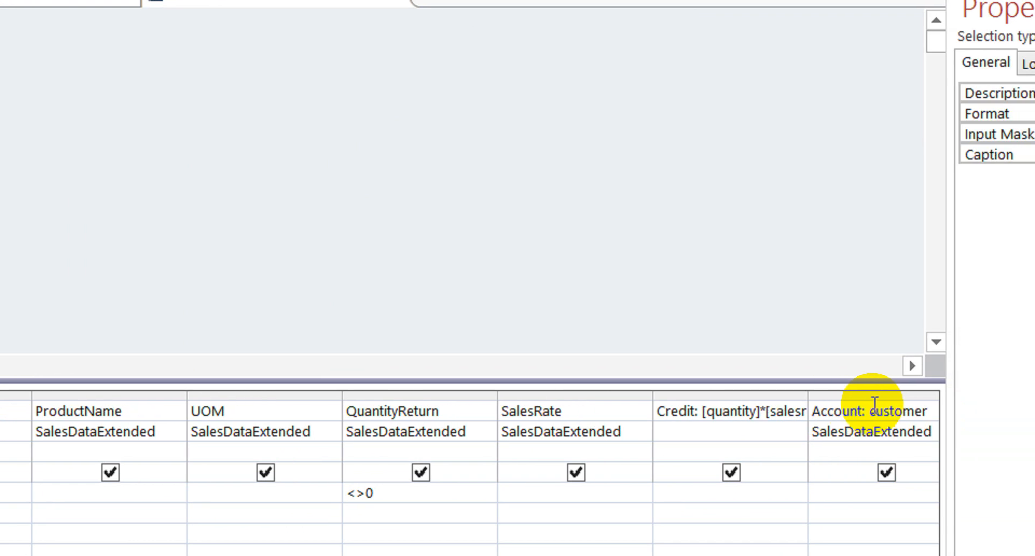
Step: Check the last fields of the CustomerWiseSalesReturnLedger query and go to the empty column after Balance
left_click(903, 411)
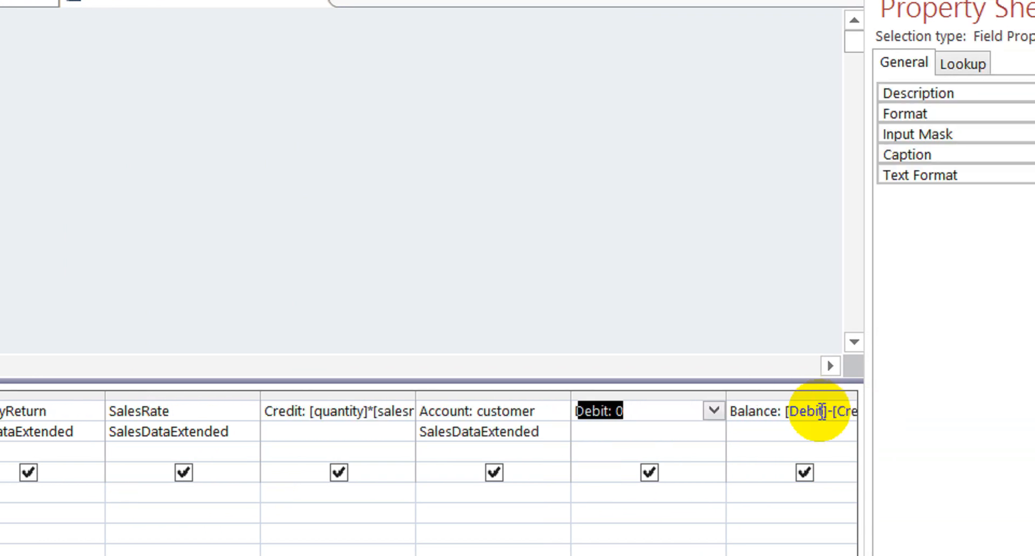
key("Right")
key("Right")
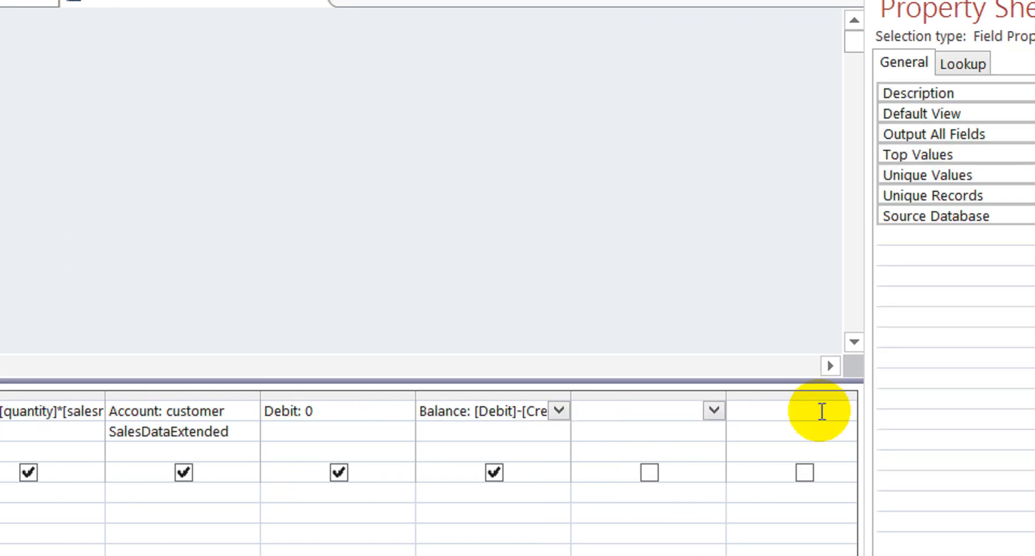
key("Left")
key("Right")
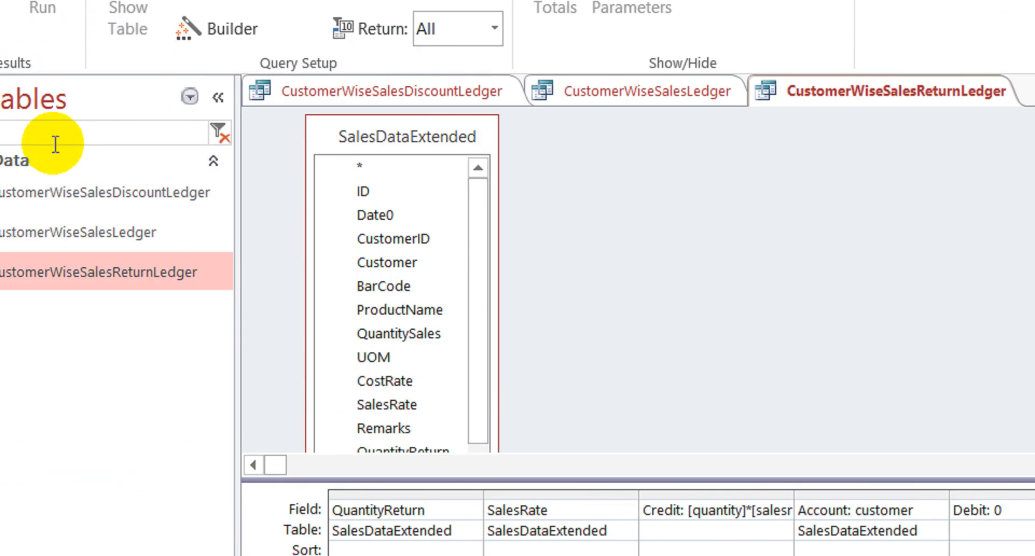
Step: Filter the object list by "grou" and open the AccountGroup table to consult the groups and types
left_click_drag(105, 140, 4, 137)
type("grou")
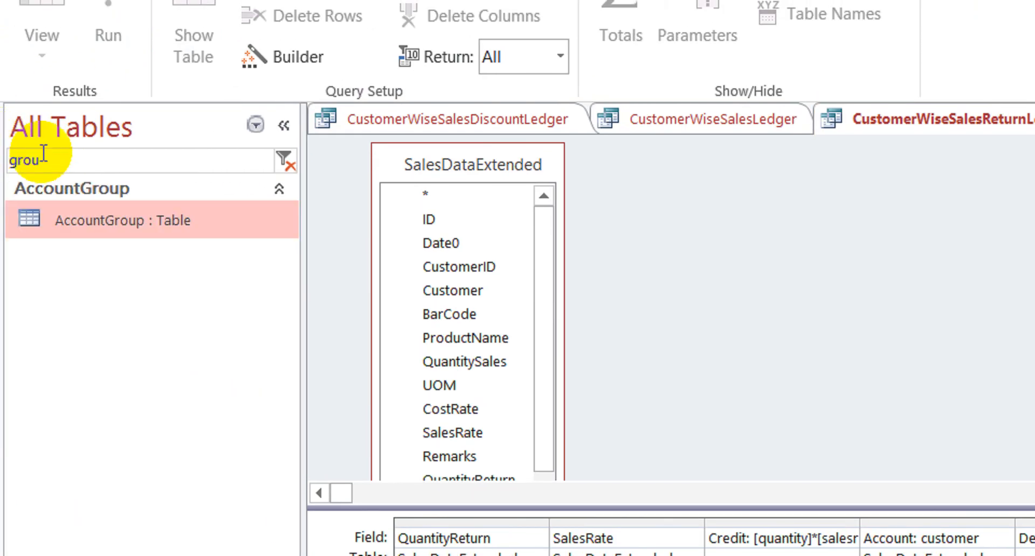
double_click(144, 219)
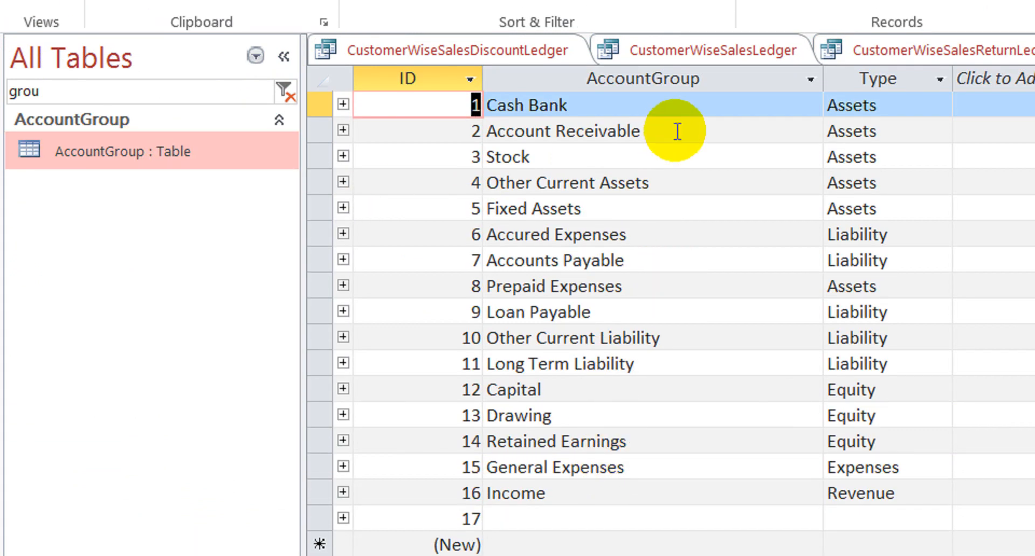
Step: Copy the Account Receivable name from the AccountGroup table, check the discount and sales ledger columns, and go to the CustomerWiseSalesReturnLedger query
left_click_drag(677, 132, 436, 124)
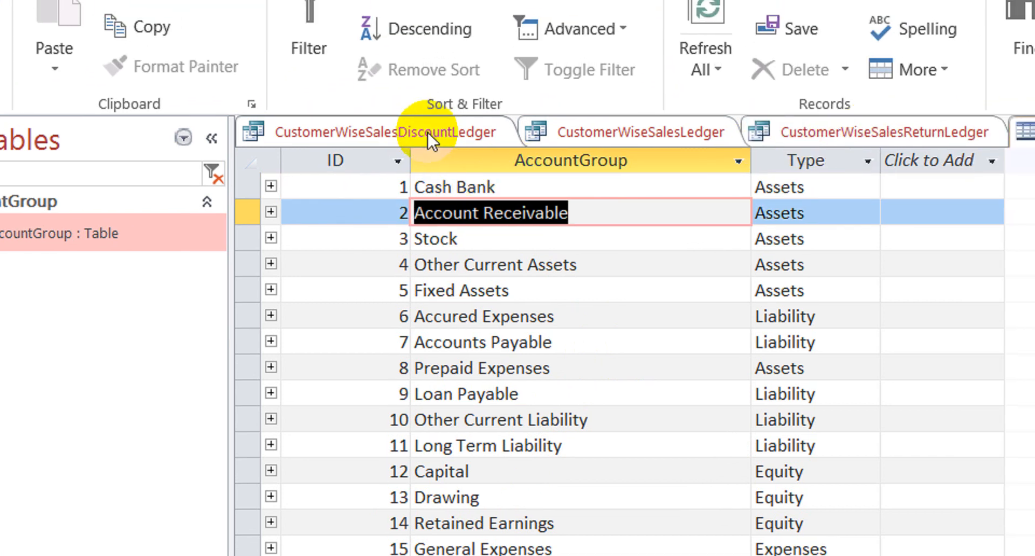
left_click(428, 135)
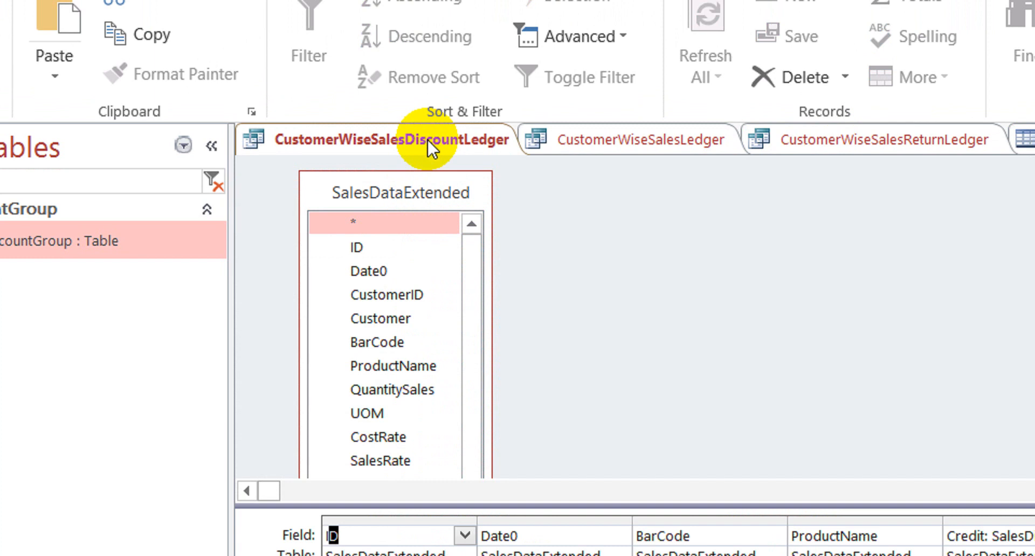
left_click(865, 449)
key("Tab")
key("Tab")
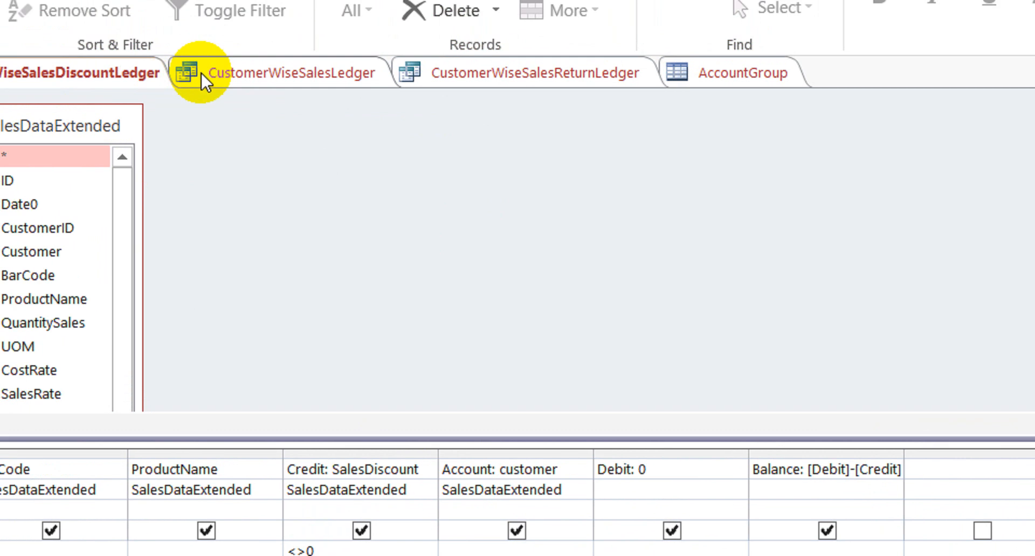
left_click(66, 18)
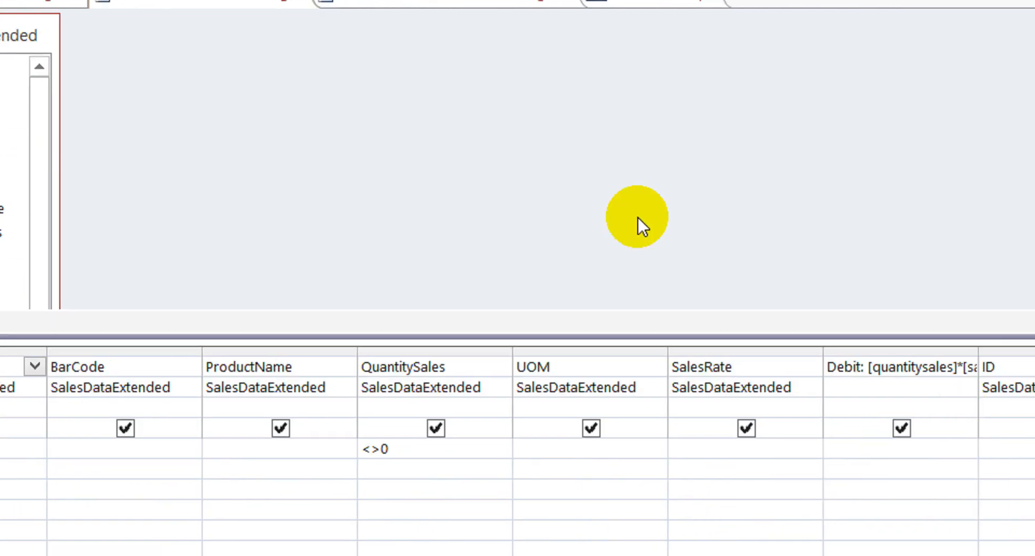
left_click(491, 5)
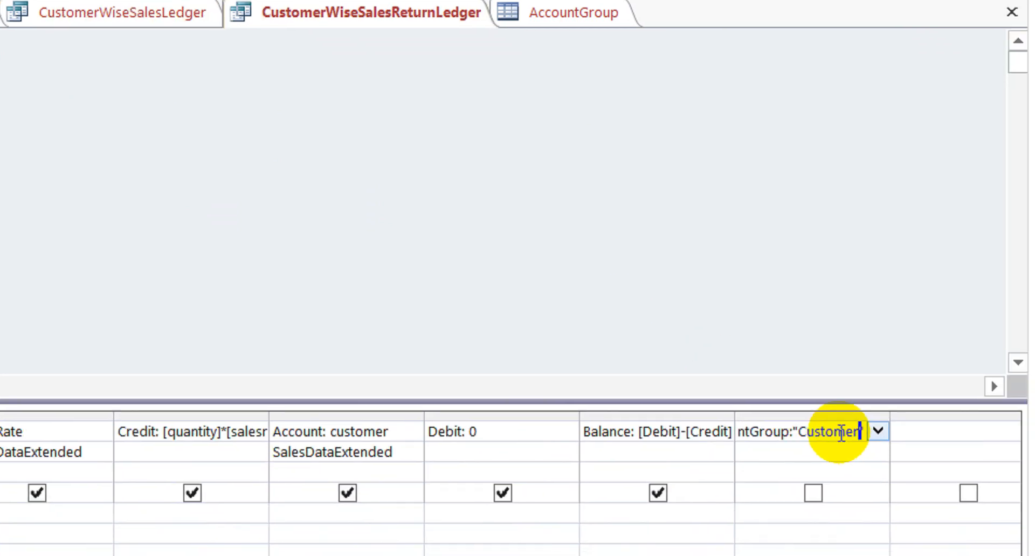
Step: After Balance in CustomerWiseSalesReturnLedger, complete the AccountGroup field with "Account Receivable" and add the field AccountType: "Assets"
double_click(842, 433)
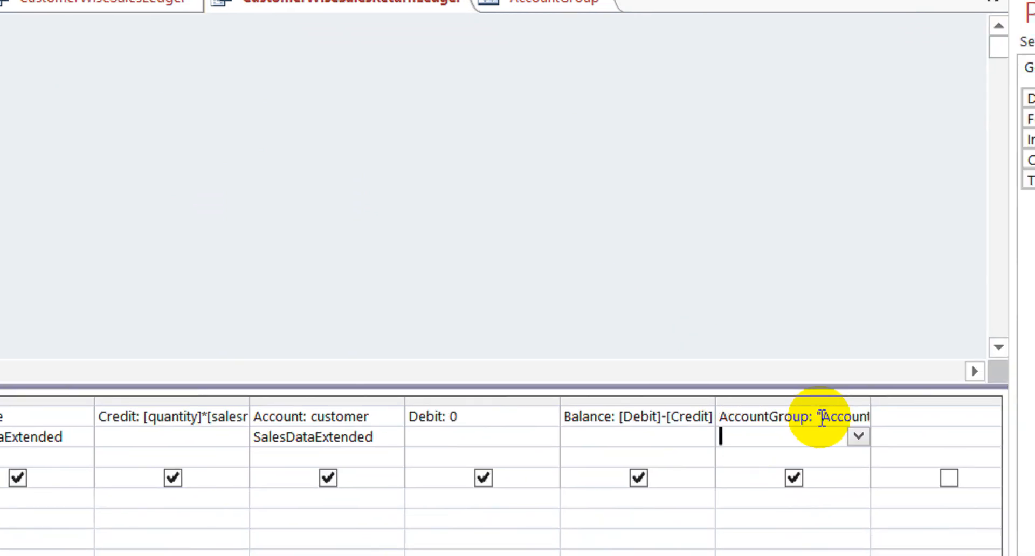
key("Tab")
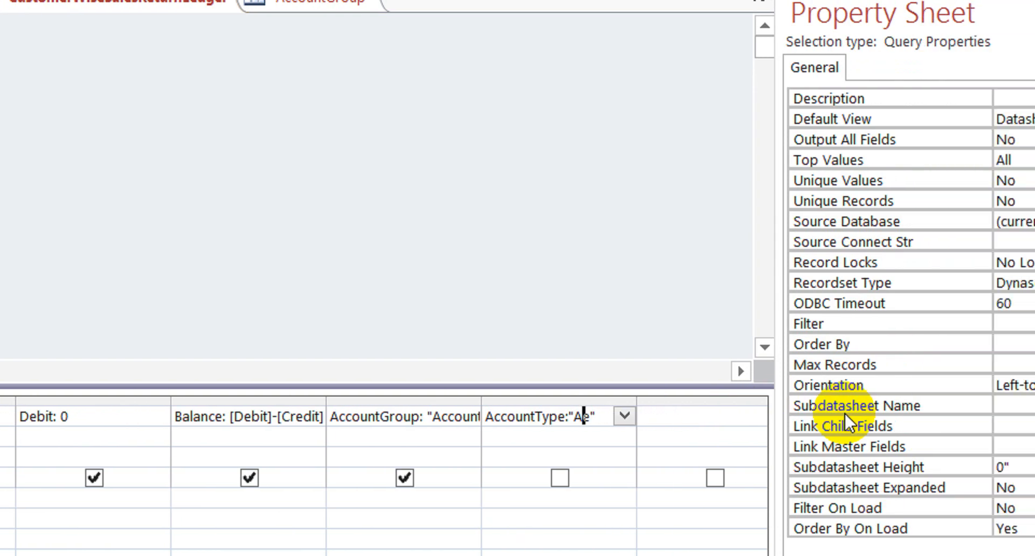
type("ssets\"")
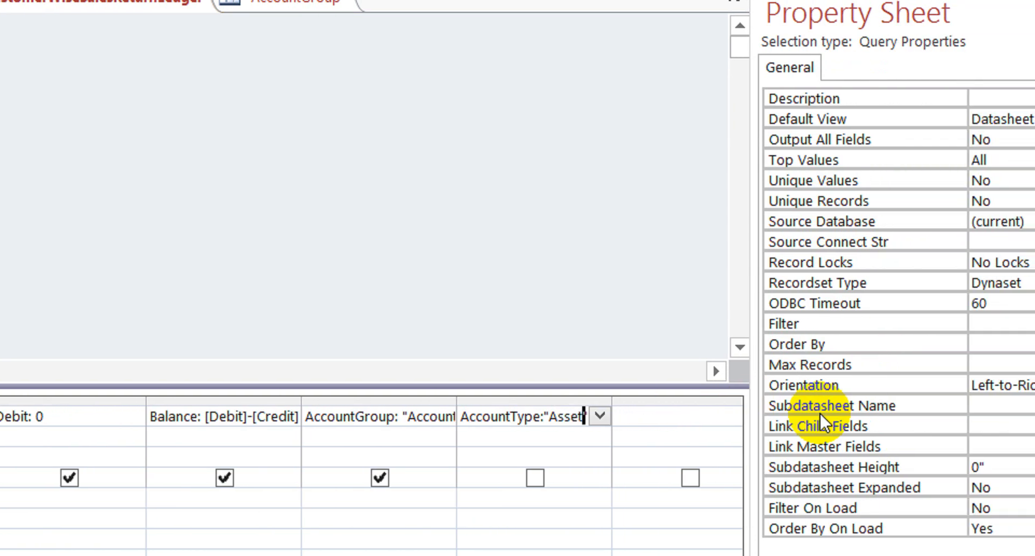
key("Down")
key("Left")
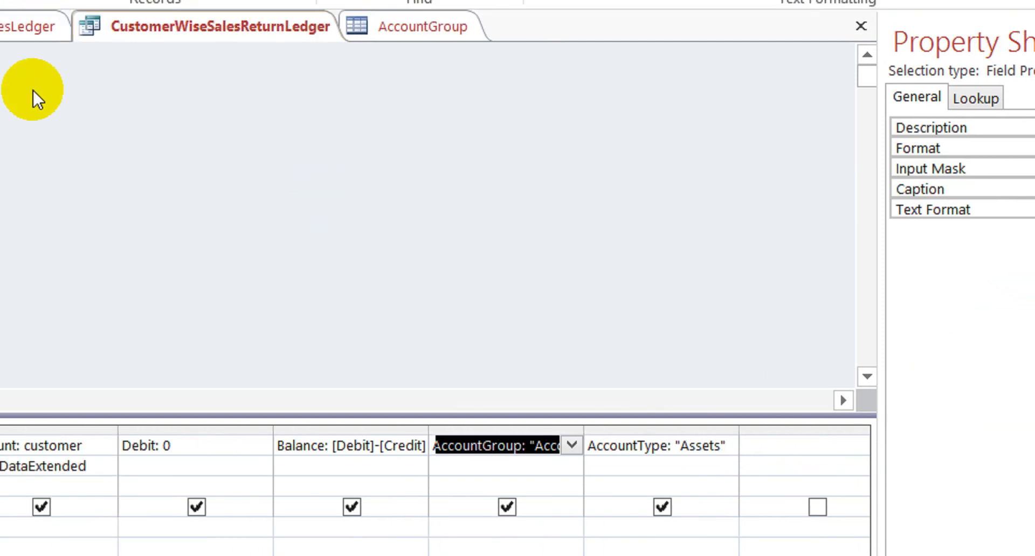
Step: Add the same AccountGroup field for Account Receivable after Balance in the CustomerWiseSalesLedger and CustomerWiseSalesDiscountLedger queries
left_click(90, 82)
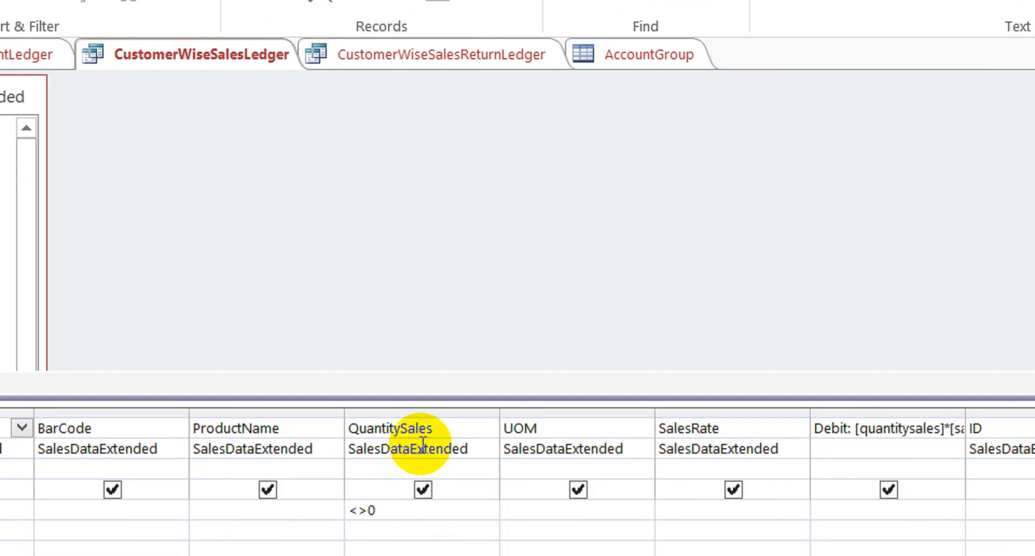
key("Right")
key("Right")
key("Right")
key("Right")
key("Right")
key("Right")
key("Right")
key("Right")
key("Right")
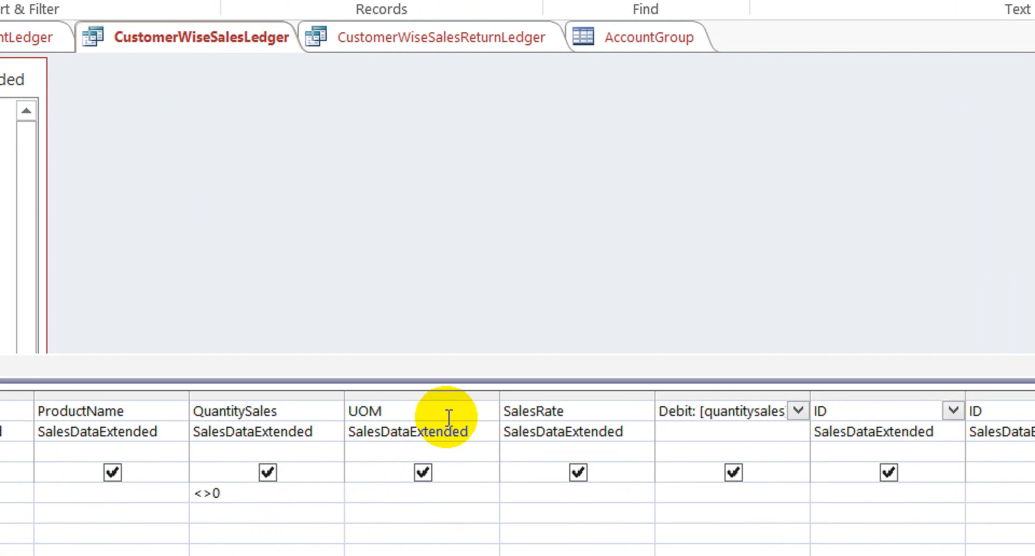
key("Right")
key("Right")
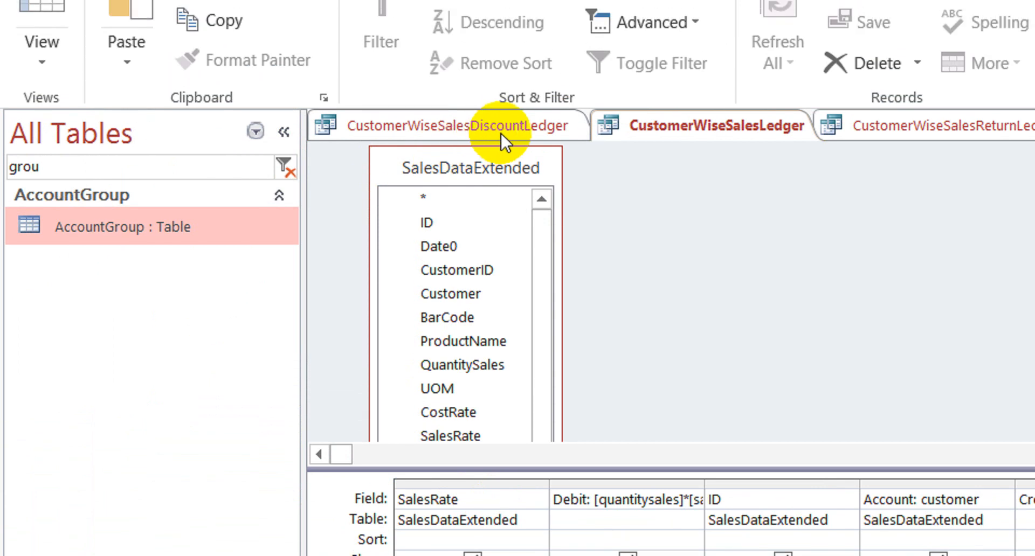
left_click(500, 129)
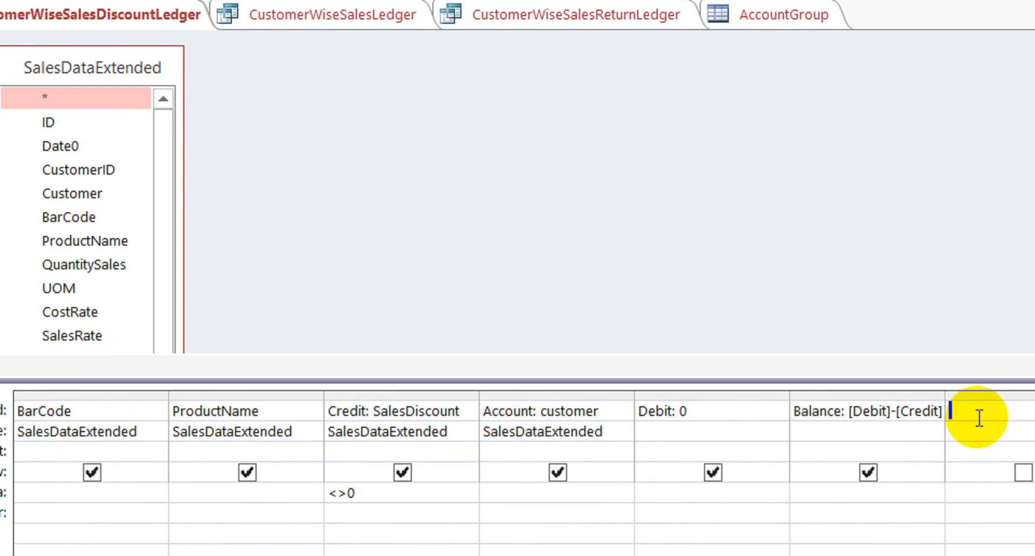
key("ctrl+v")
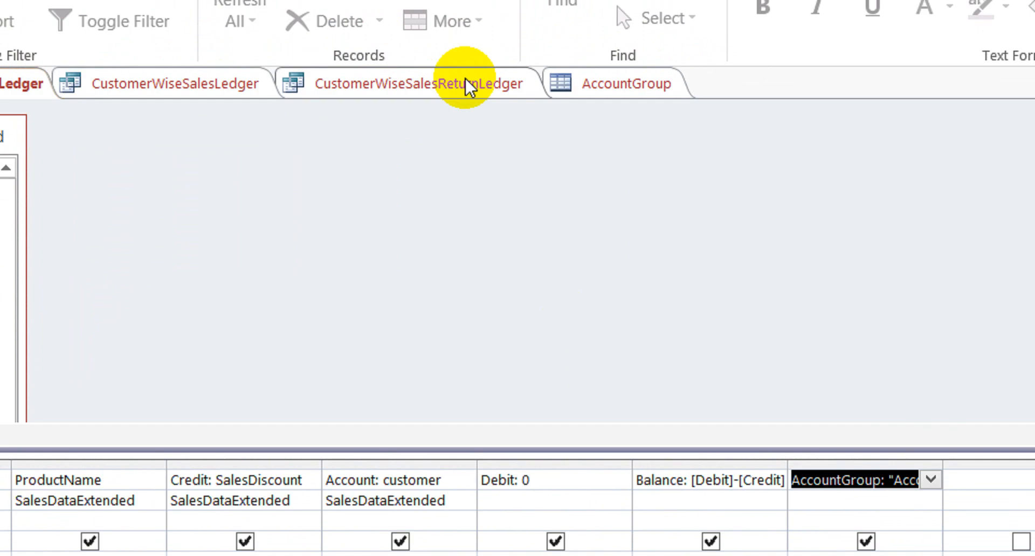
Step: Copy the AccountType: "Assets" field from CustomerWiseSalesReturnLedger into the empty column after AccountGroup in CustomerWiseSalesLedger
left_click(473, 14)
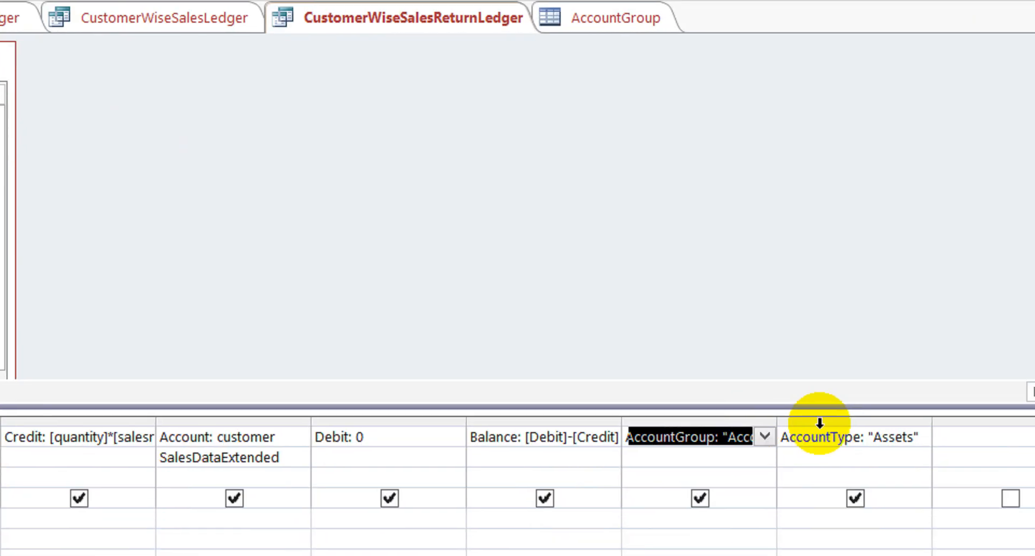
left_click(831, 505)
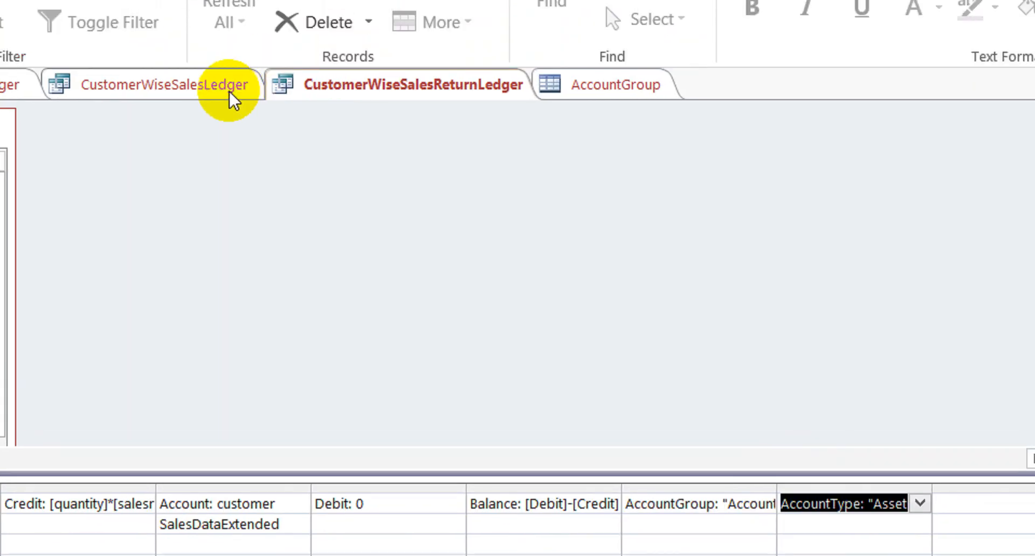
left_click(212, 94)
key("Tab")
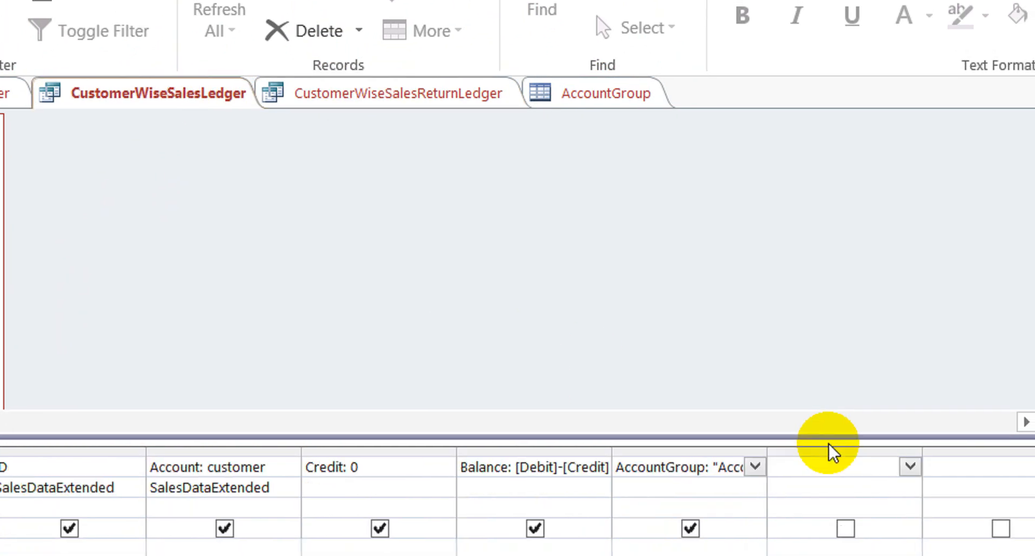
type("AccountType: \"Assets\"")
key("ctrl+s")
key("ctrl+c")
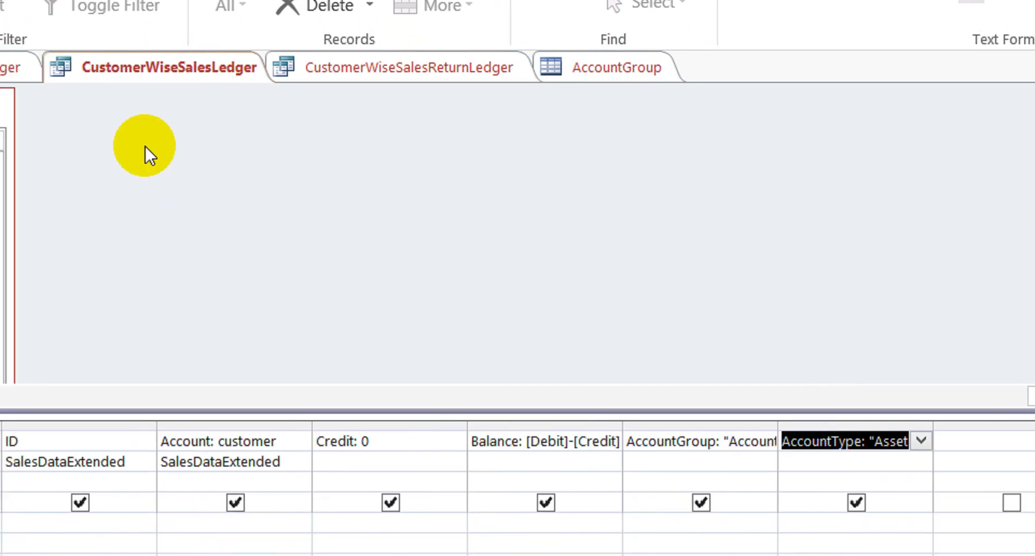
Step: Add the field AccountType: "Assets" after AccountGroup in the CustomerWiseSalesDiscountLedger query
left_click(180, 143)
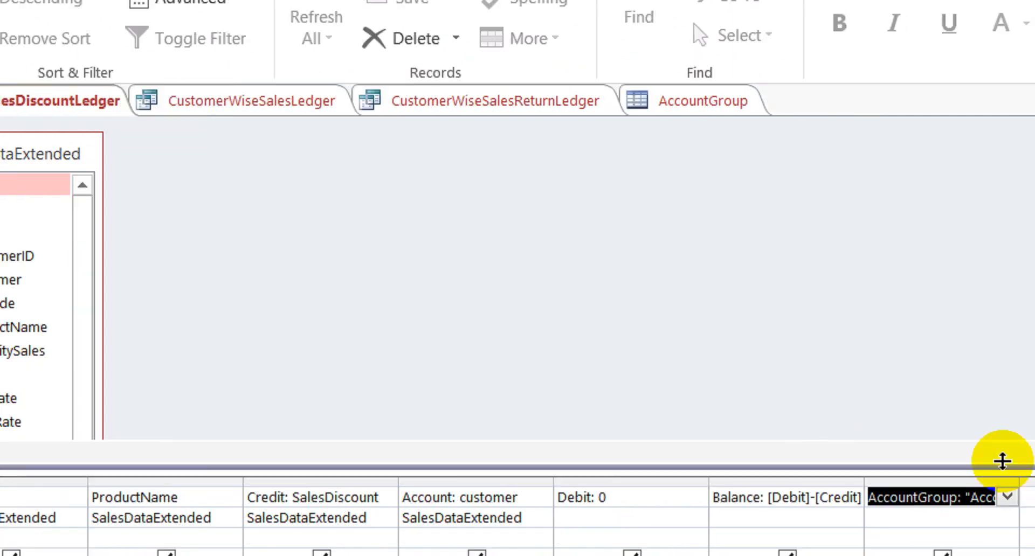
key("Tab")
key("ctrl+v")
key("Down")
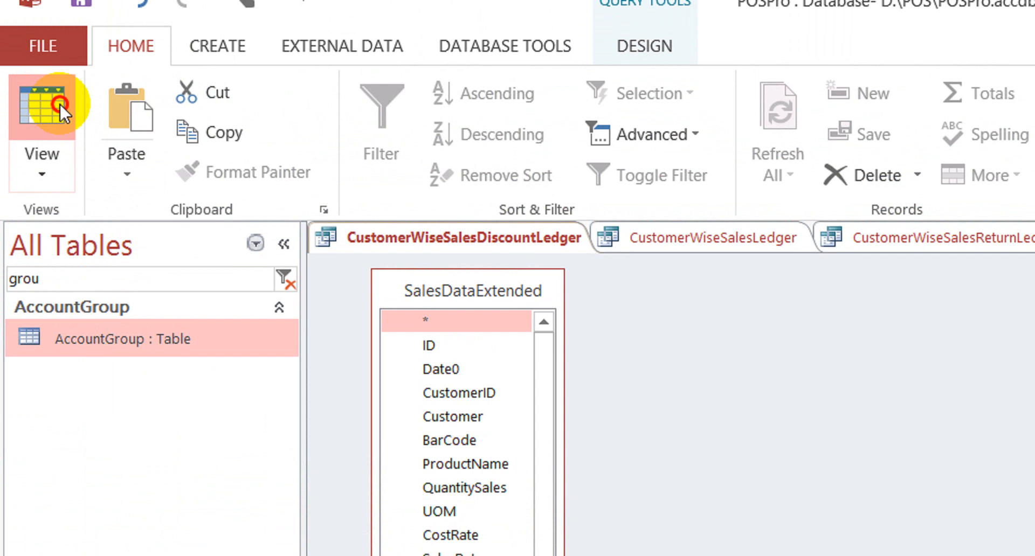
Step: Show the CustomerWiseSalesDiscountLedger results in Datasheet View, and close all open objects, saving the query design changes
left_click(59, 103)
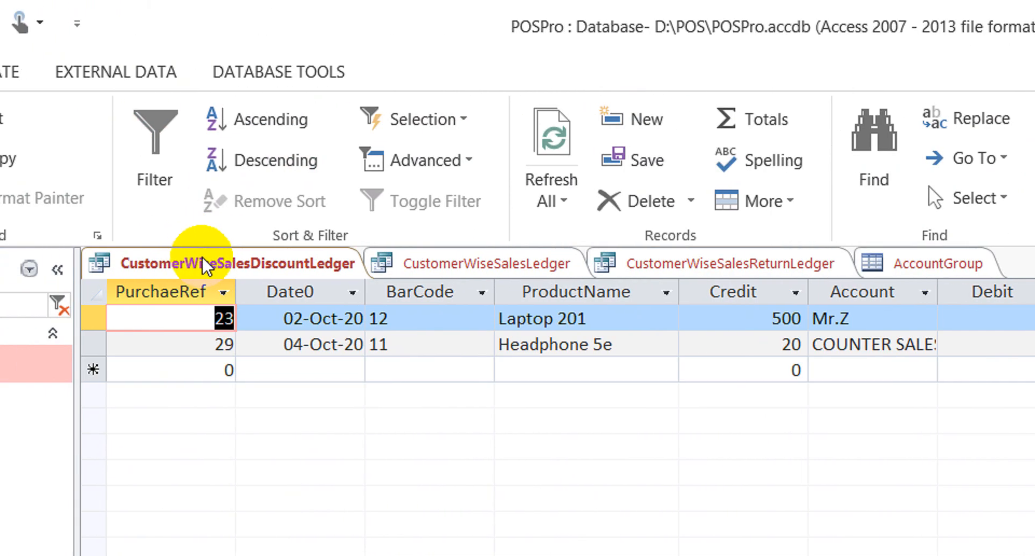
right_click(207, 265)
left_click(305, 344)
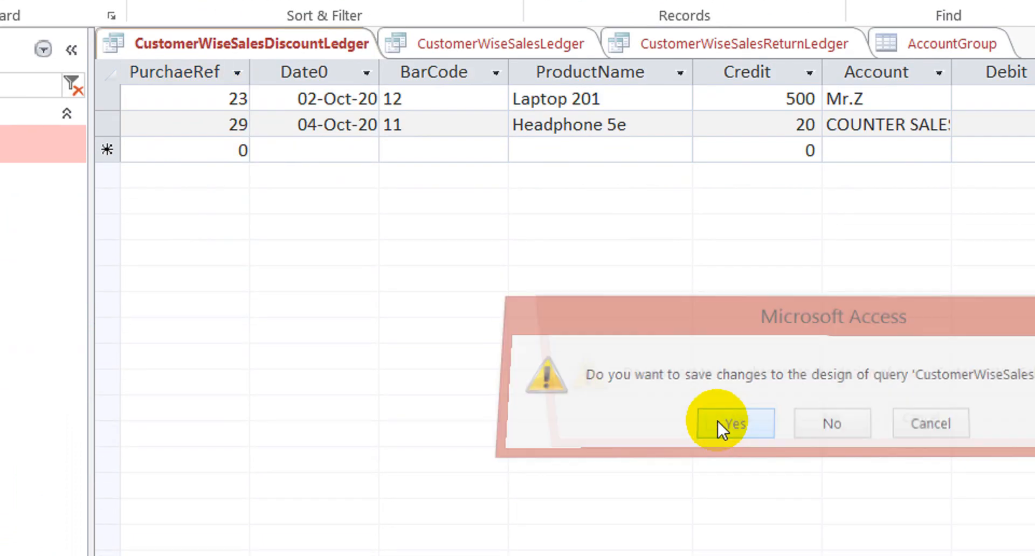
left_click(720, 424)
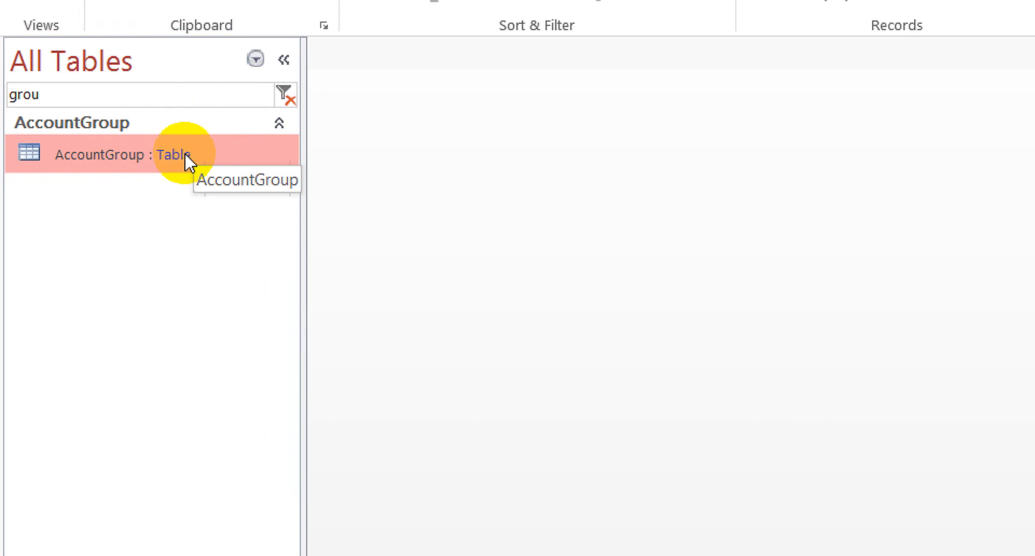
Step: Reopen the AccountGroup table and filter the object list by "upp"
double_click(184, 154)
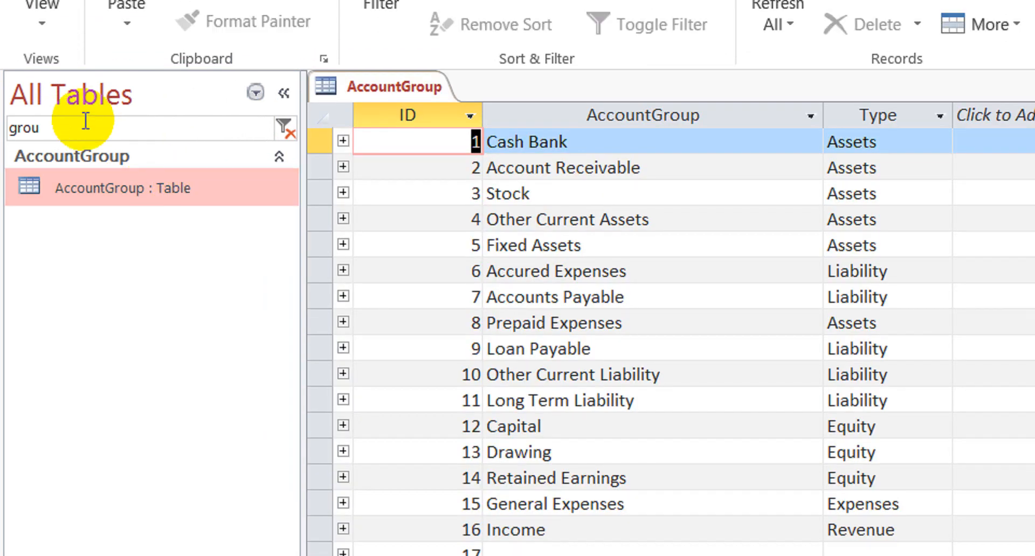
left_click_drag(81, 87, 2, 79)
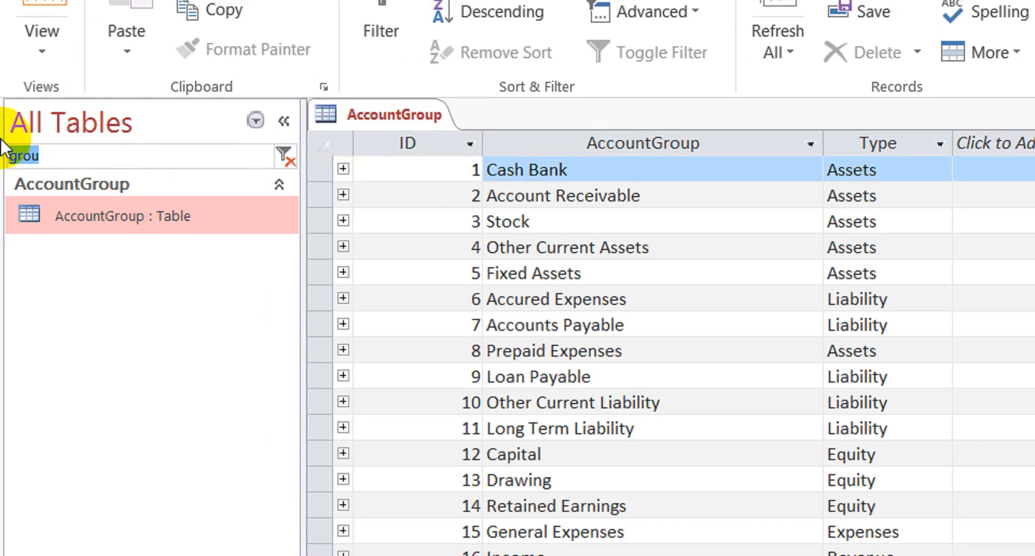
key("BackSpace")
type("spp")
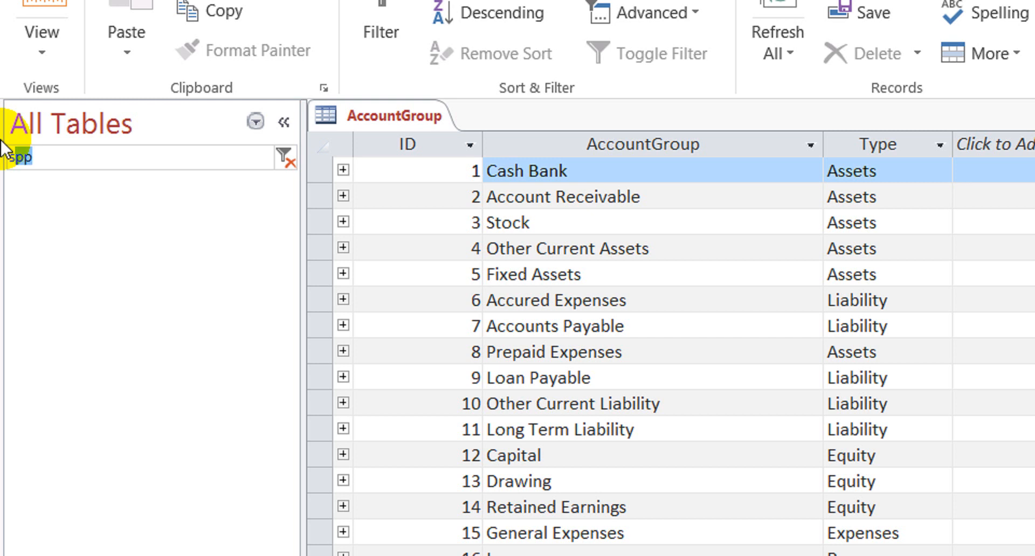
key("BackSpace")
type("upp")
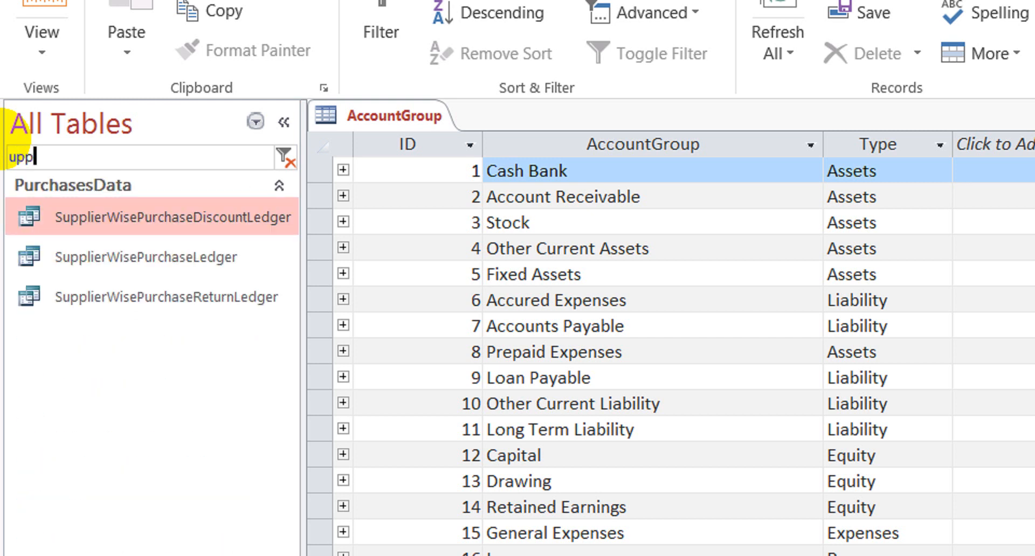
Step: Open the SupplierWisePurchaseDiscountLedger query in Design View and widen its AccountGroup column to read the full expression
right_click(118, 218)
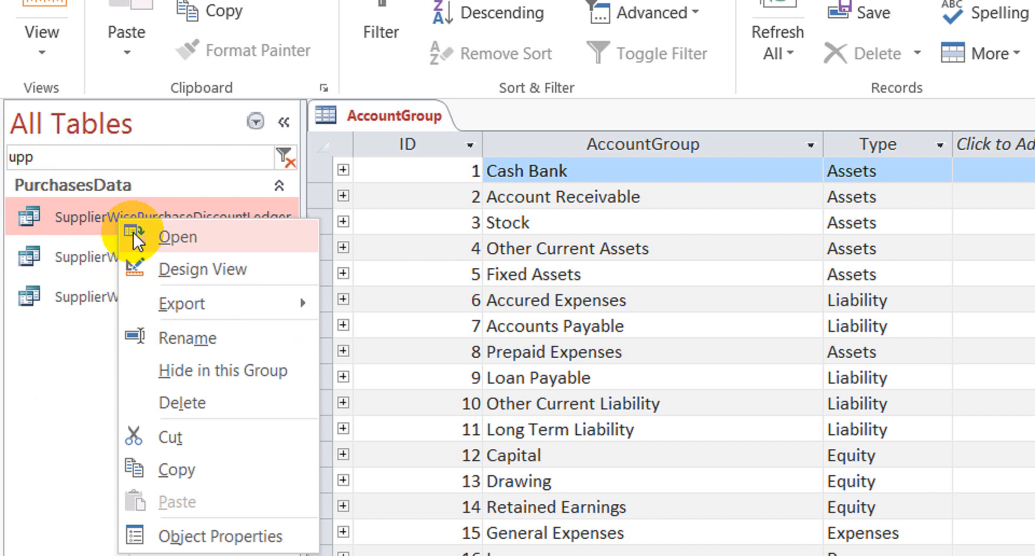
left_click(205, 266)
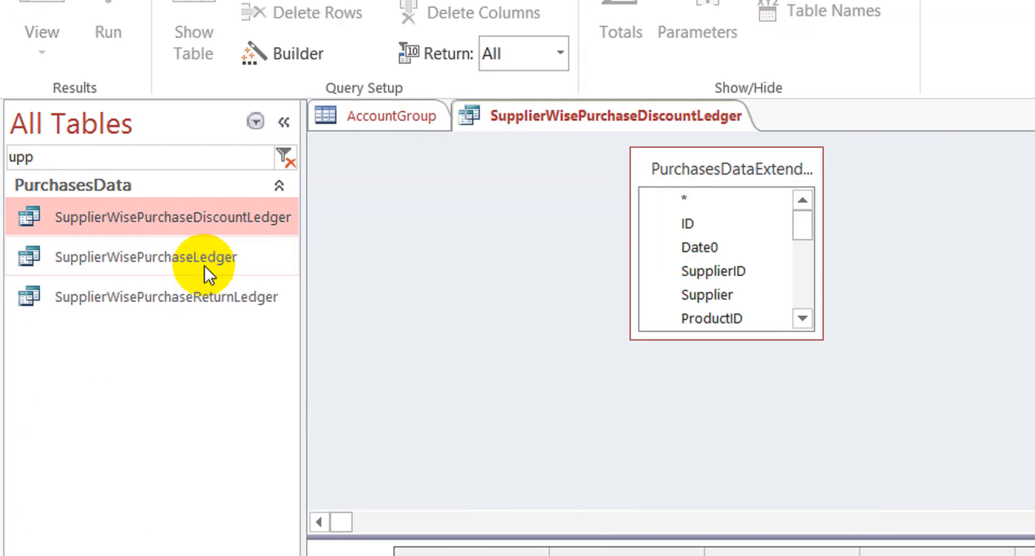
left_click(1019, 497)
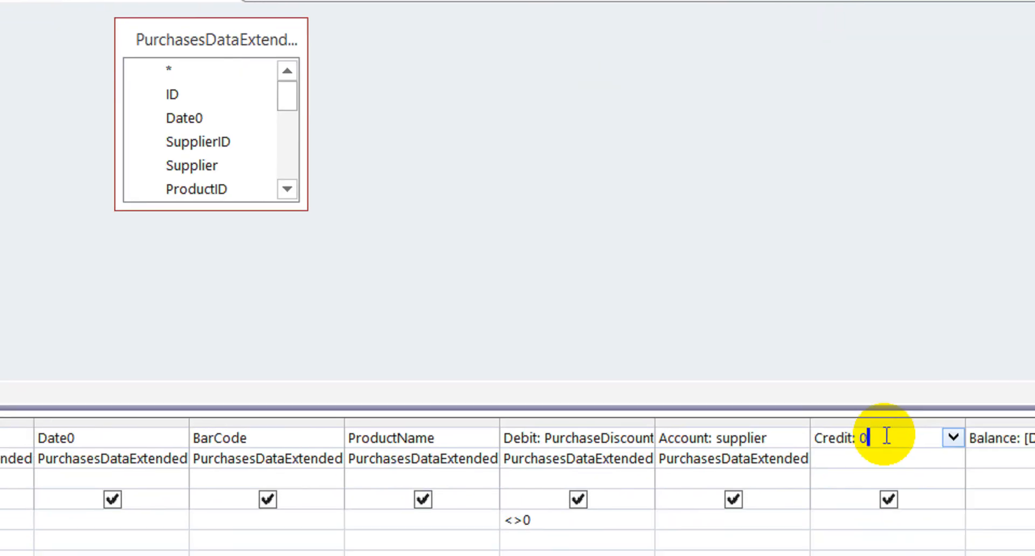
key("Tab")
key("Tab")
key("Tab")
key("Tab")
key("shift+Tab")
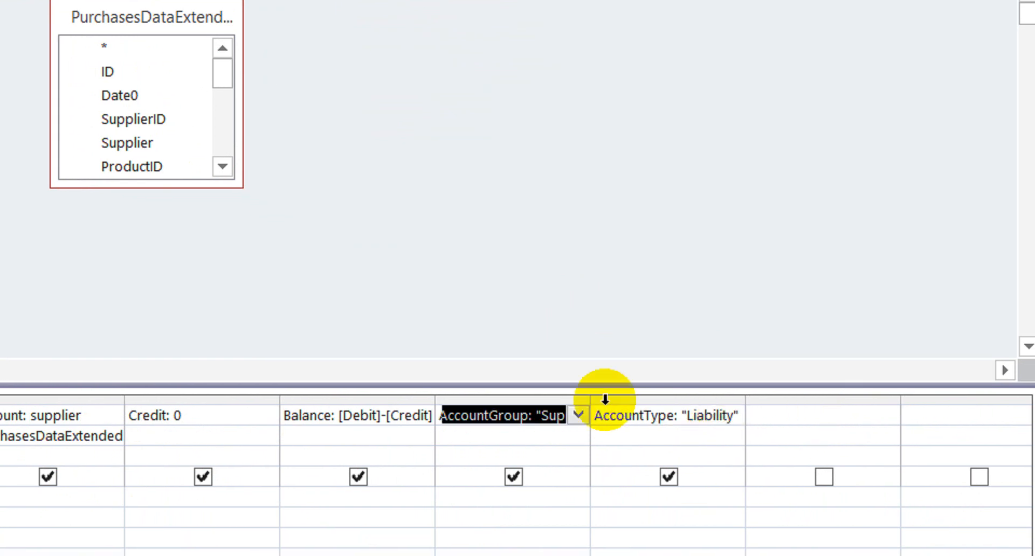
left_click_drag(589, 400, 866, 396)
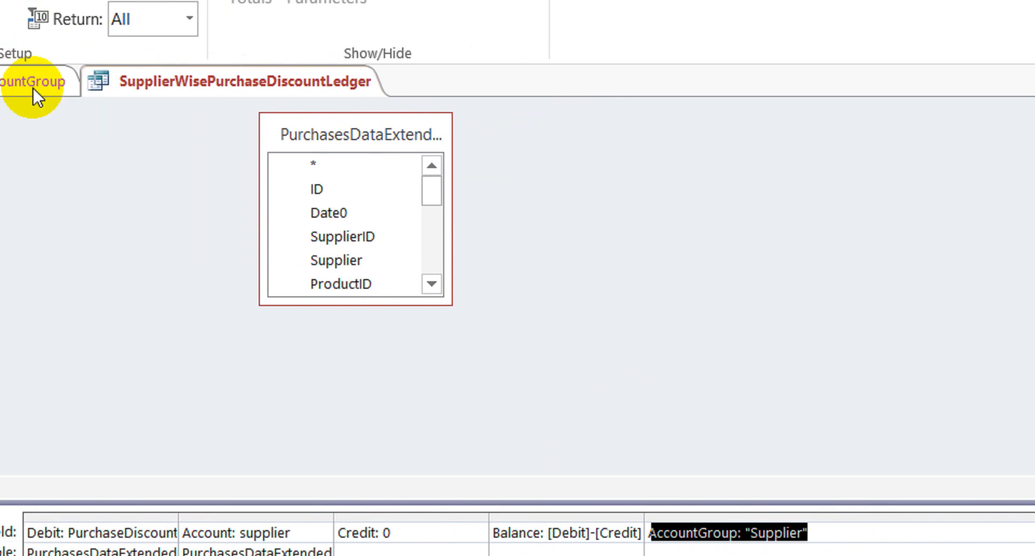
Step: Replace "Supplier" in the AccountGroup expression of the SupplierWisePurchaseDiscountLedger query with the Accounts Payable entry from the AccountGroup table
left_click(33, 85)
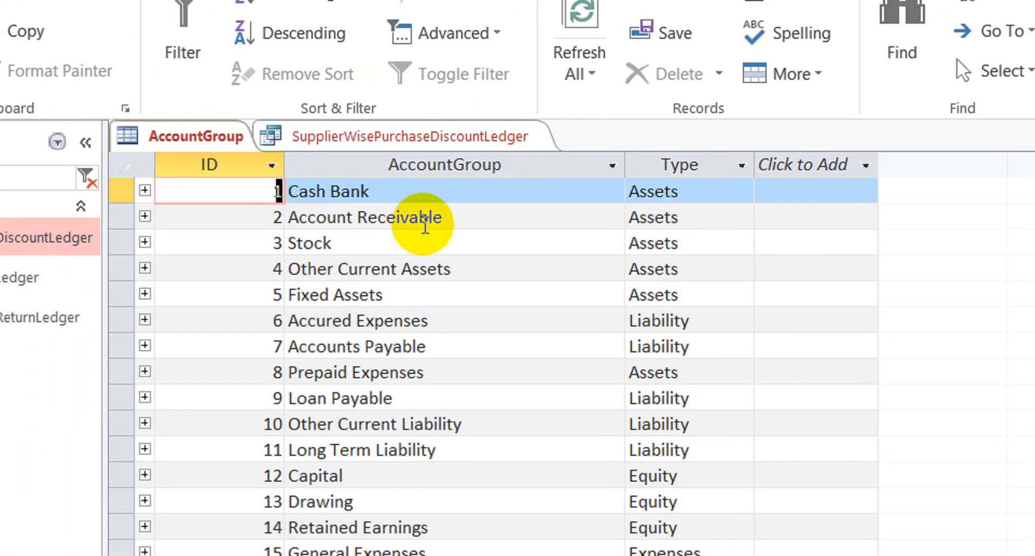
left_click(425, 226)
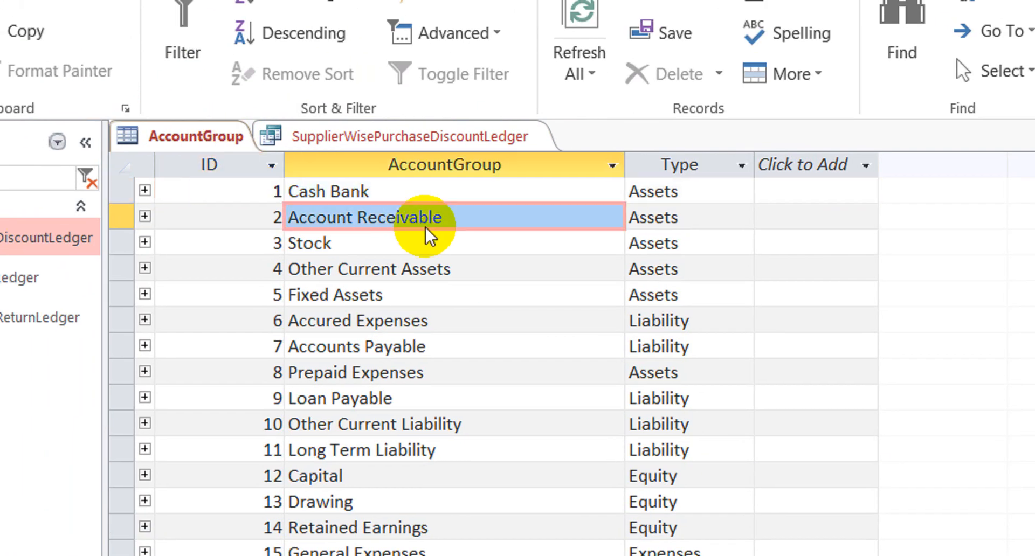
key("Down")
key("Down")
key("Down")
key("Down")
key("Down")
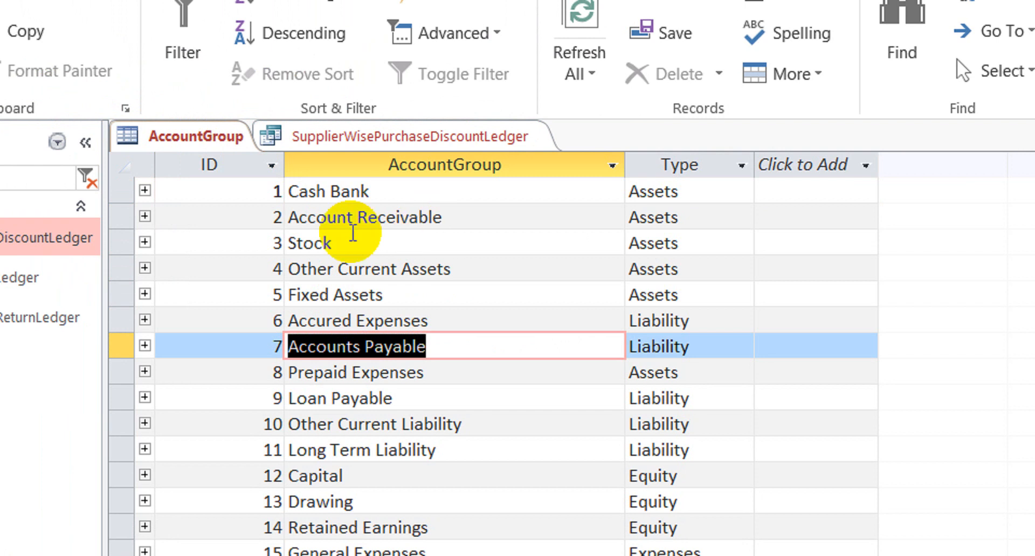
left_click(415, 137)
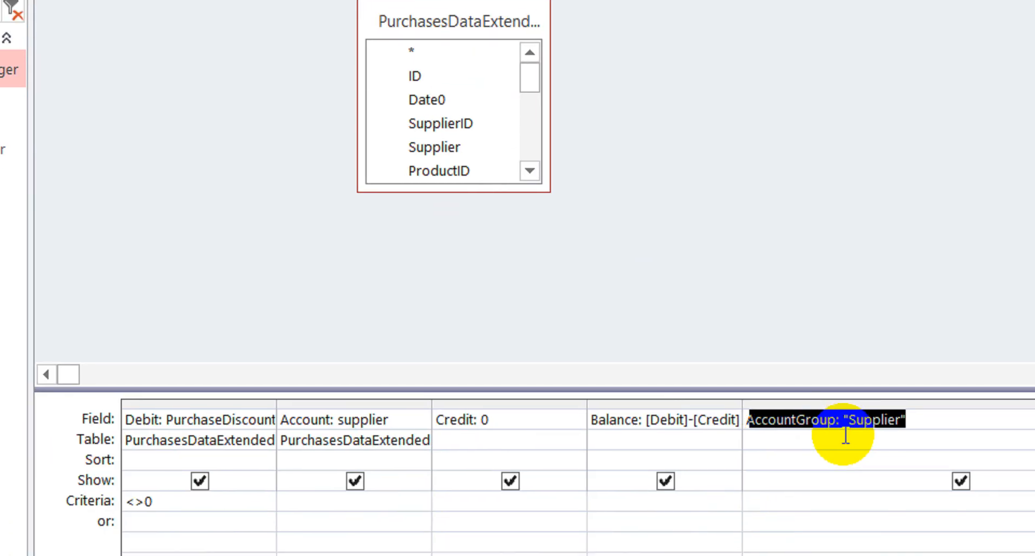
double_click(884, 421)
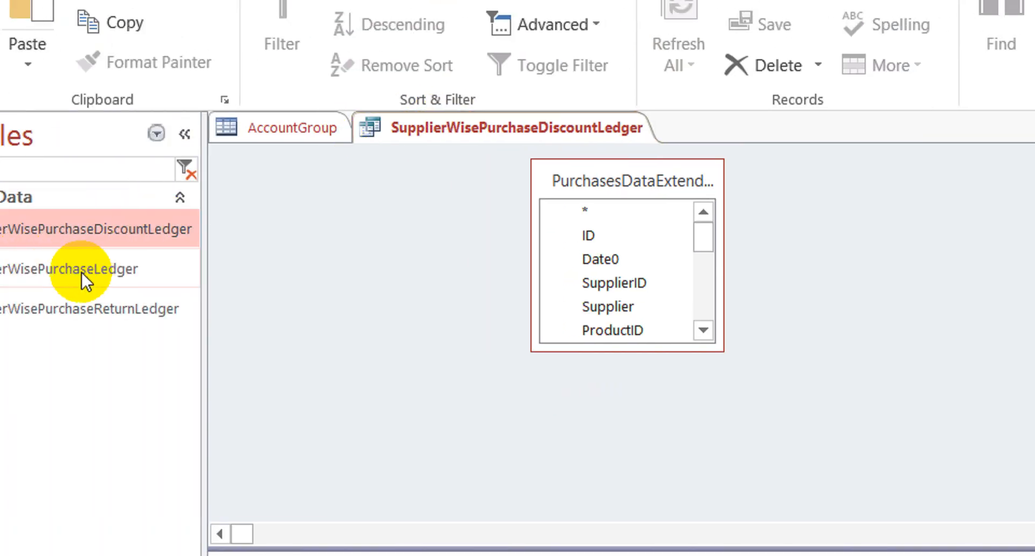
Step: Open the SupplierWisePurchaseLedger and SupplierWisePurchaseReturnLedger queries in Design View
left_click(82, 273)
right_click(99, 270)
left_click(184, 324)
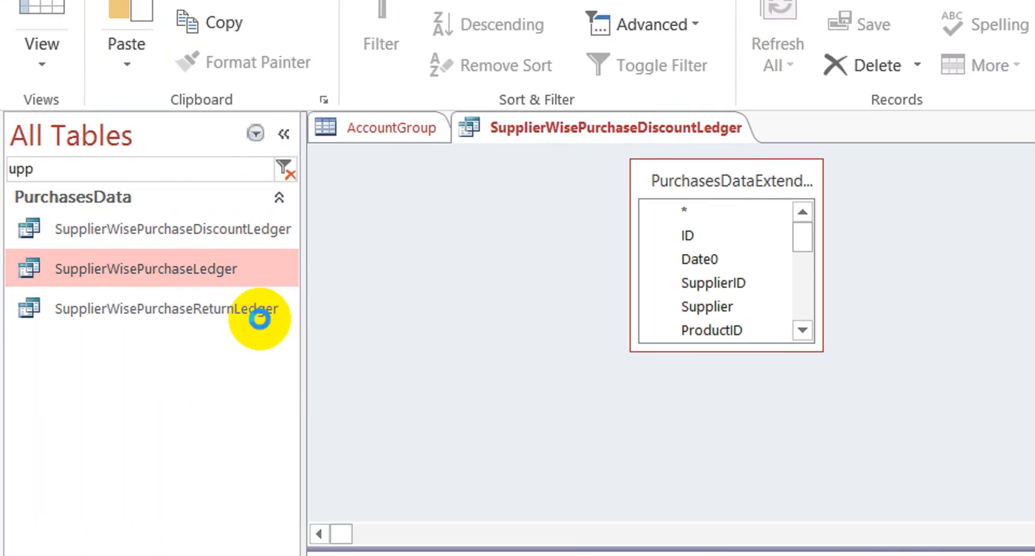
left_click(165, 307)
right_click(166, 306)
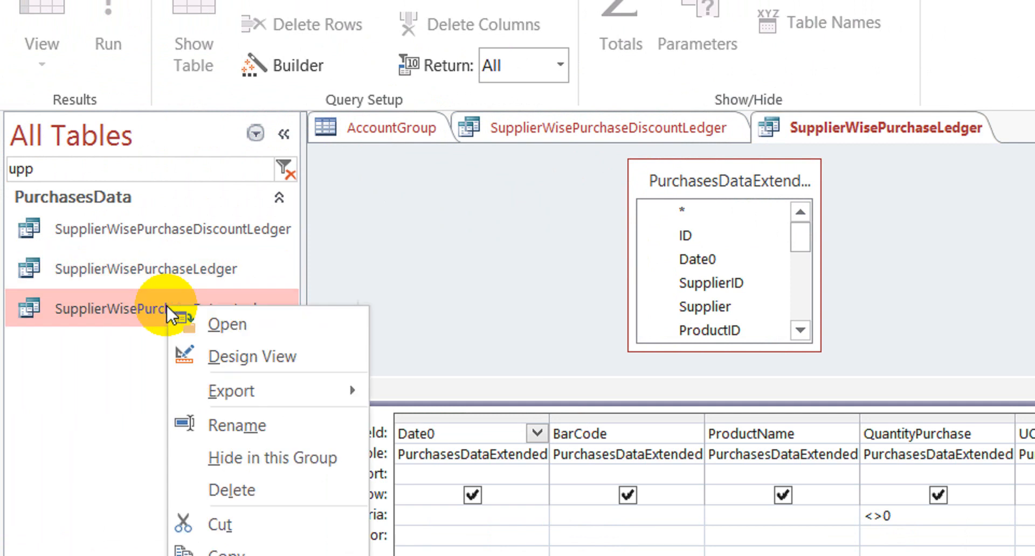
left_click(247, 358)
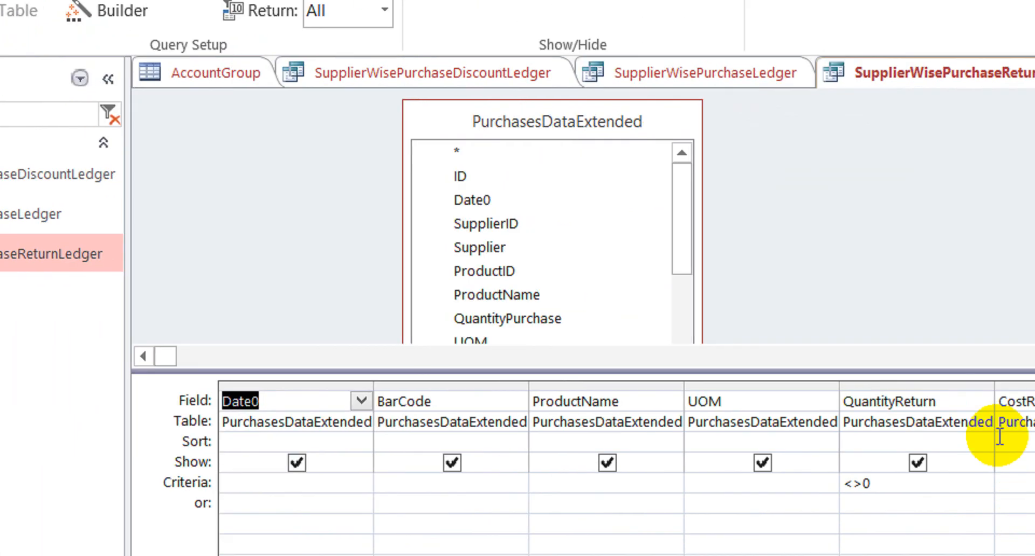
Step: Set the AccountGroup expression of the SupplierWisePurchaseReturnLedger query to the Accounts Payable group
left_click(966, 404)
key("Tab")
key("Tab")
key("Tab")
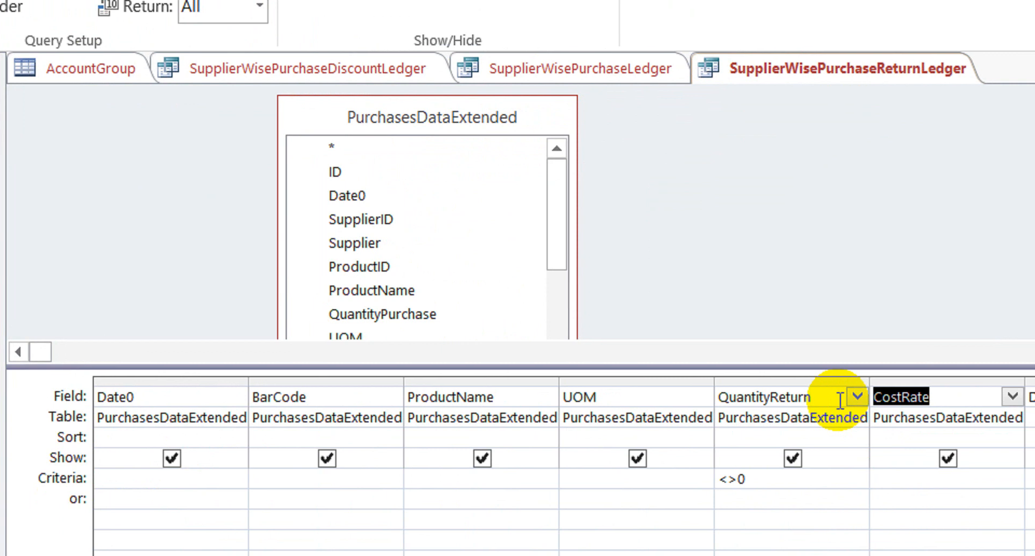
key("Tab")
key("Tab")
key("Tab")
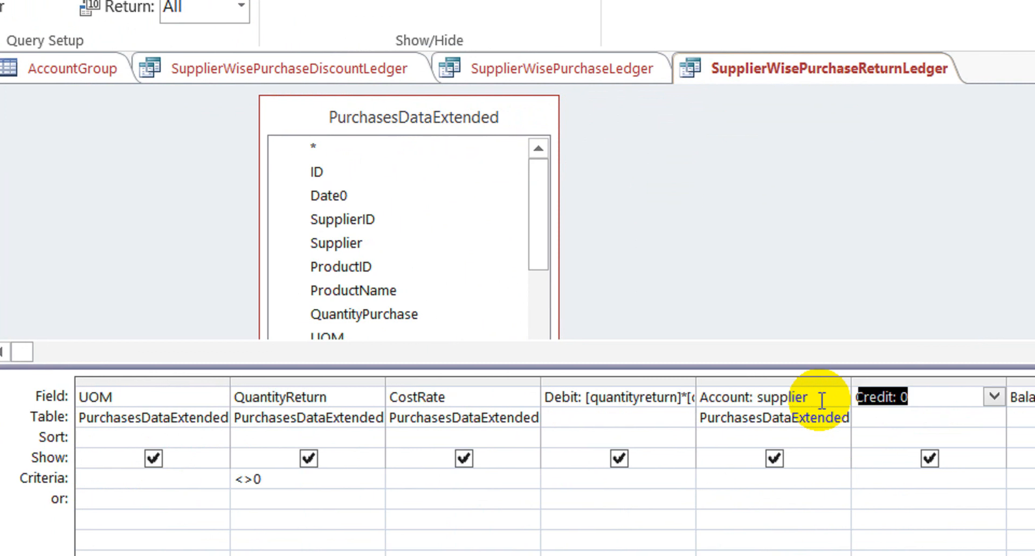
key("Tab")
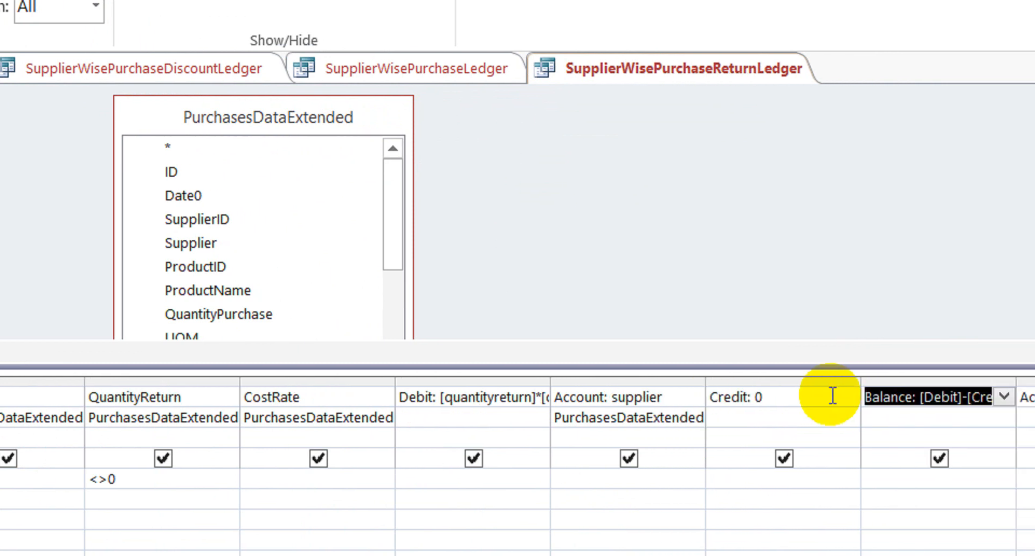
key("Tab")
key("Tab")
key("shift+Tab")
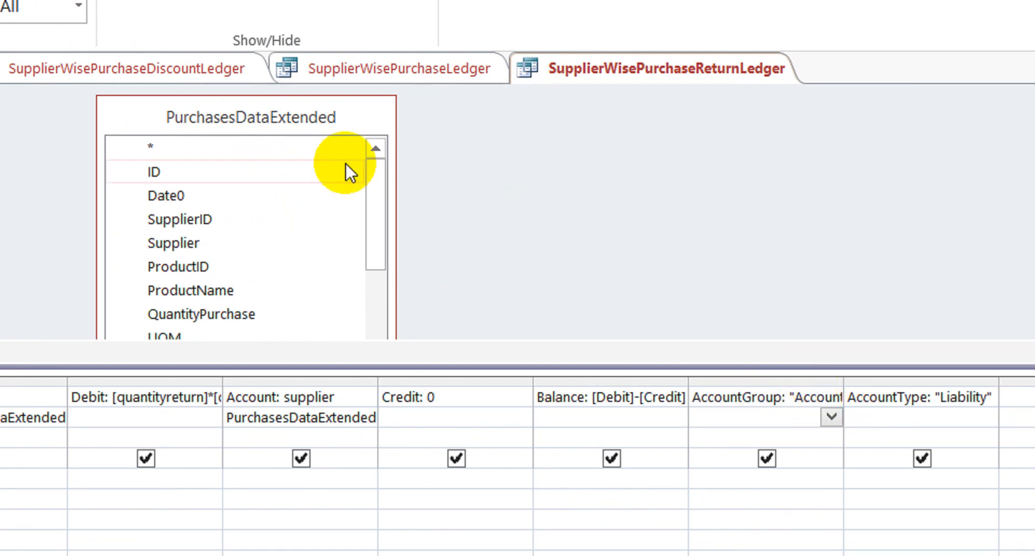
Step: Change the AccountGroup expression of the SupplierWisePurchaseLedger query to the Accounts Payable group and check the neighbouring AccountType field
left_click(446, 71)
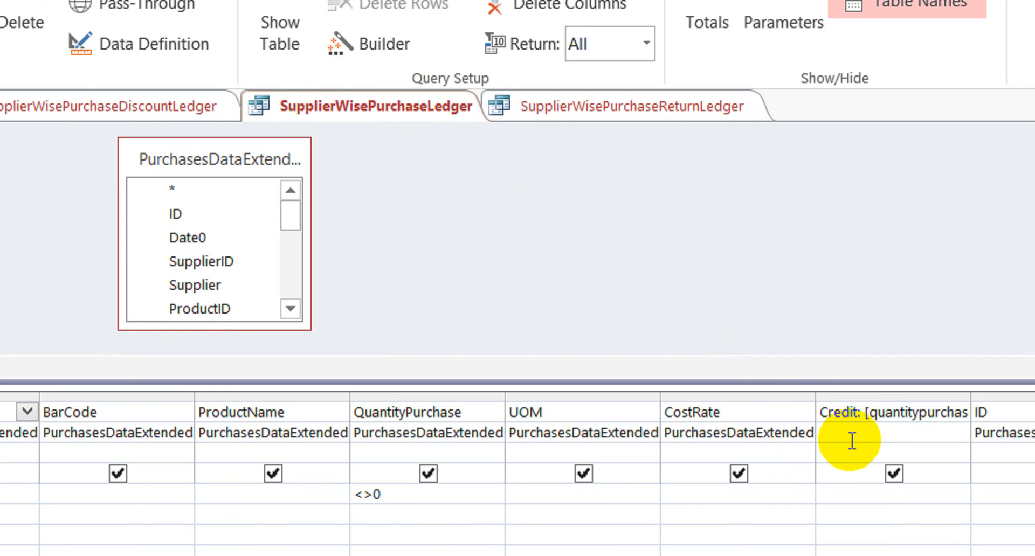
left_click(873, 467)
key("Tab")
key("Tab")
key("Tab")
key("Tab")
key("Tab")
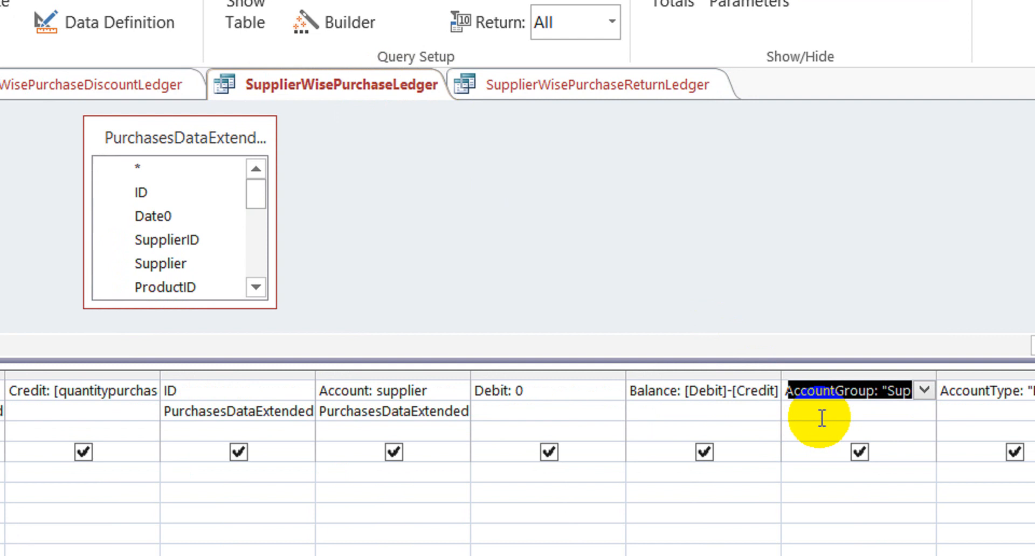
key("Tab")
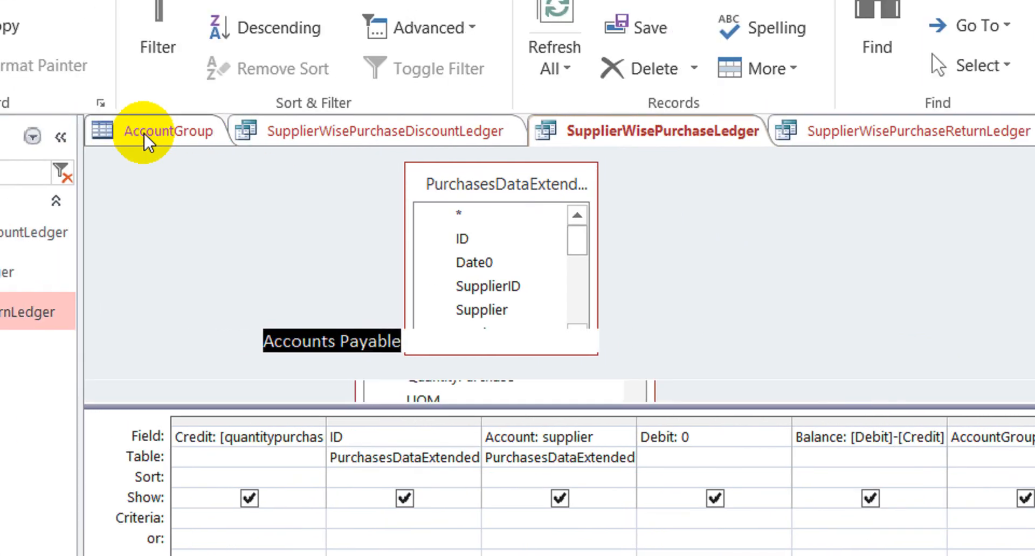
Step: Close all open objects, saving the design changes to the supplier-wise purchase ledger queries
right_click(144, 133)
left_click(238, 151)
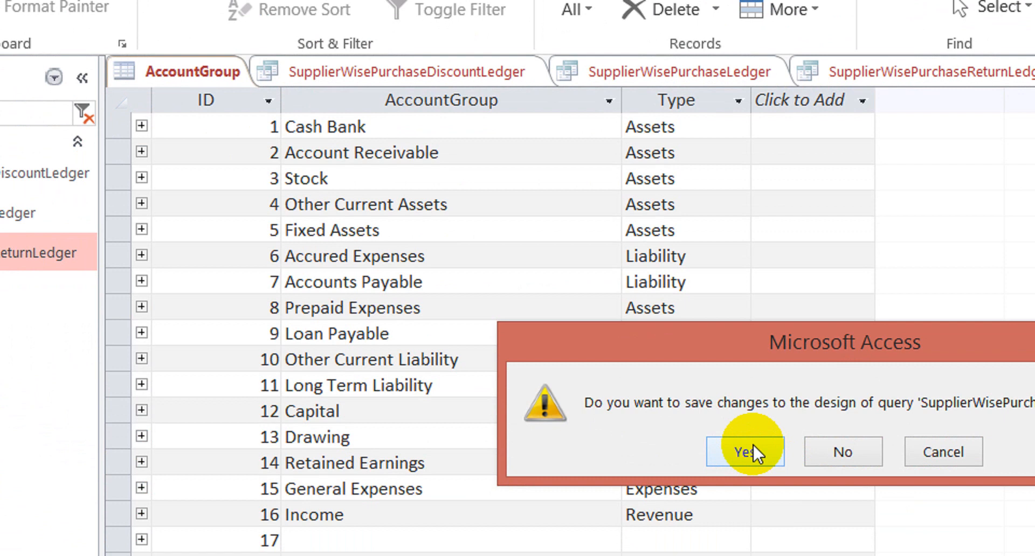
left_click(750, 509)
left_click(753, 431)
left_click(753, 426)
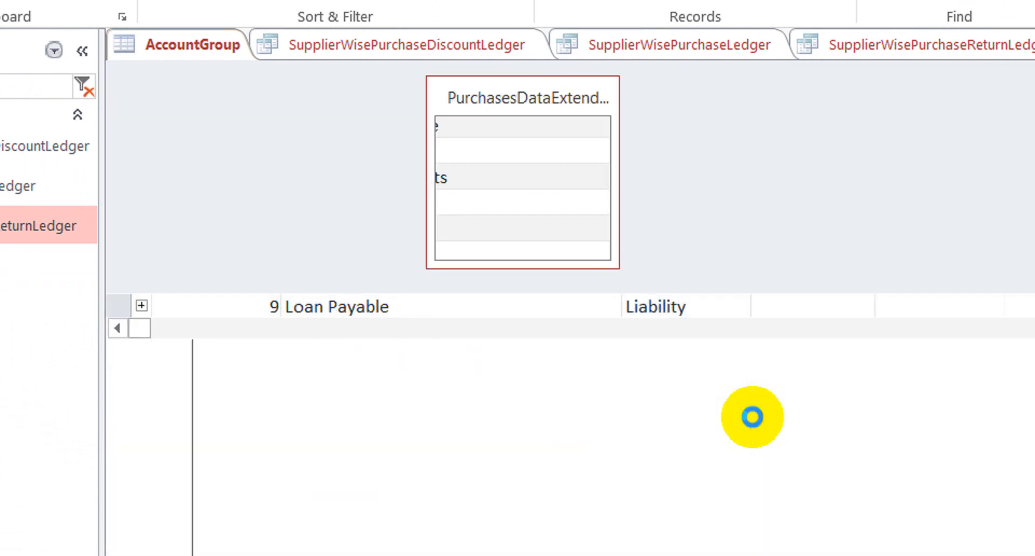